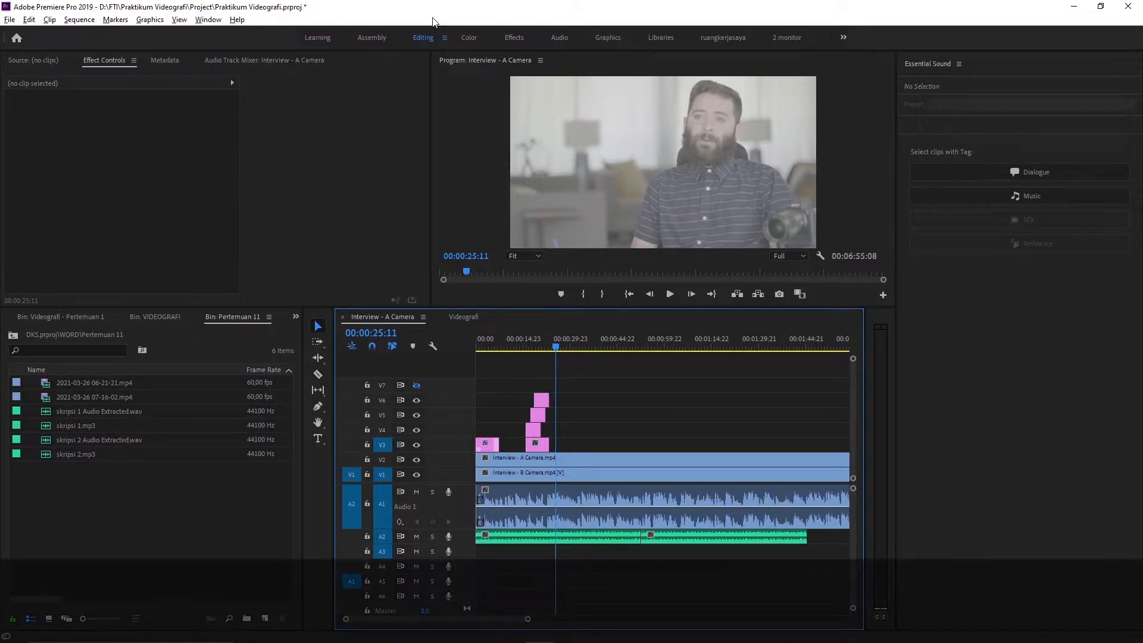
- Bring up the Essential Sound panel
left_click(208, 20)
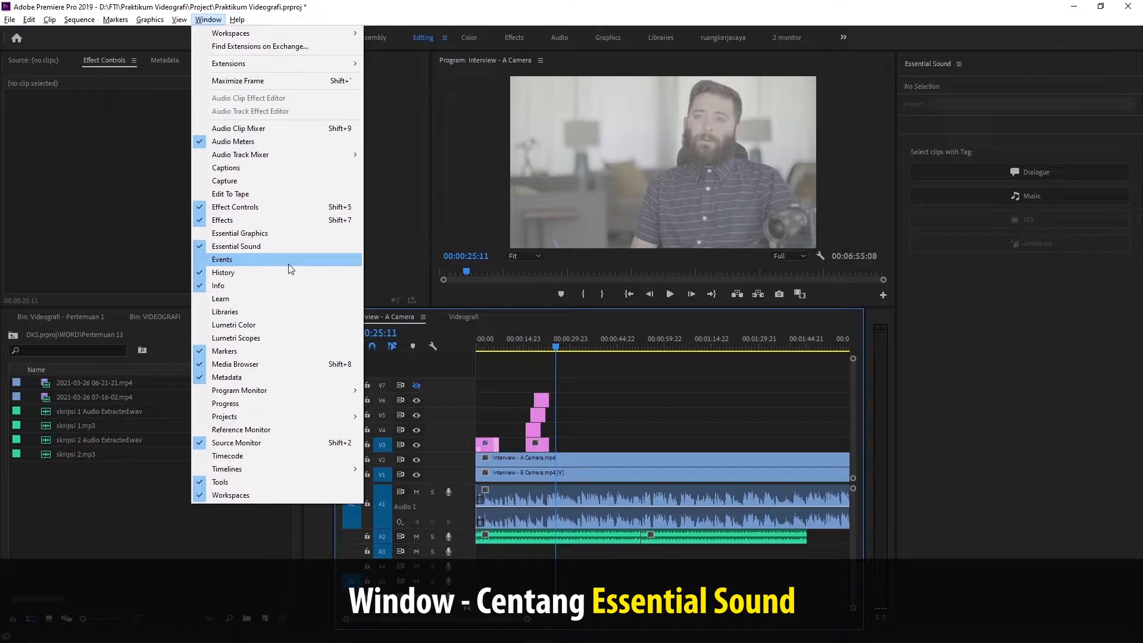
left_click(246, 247)
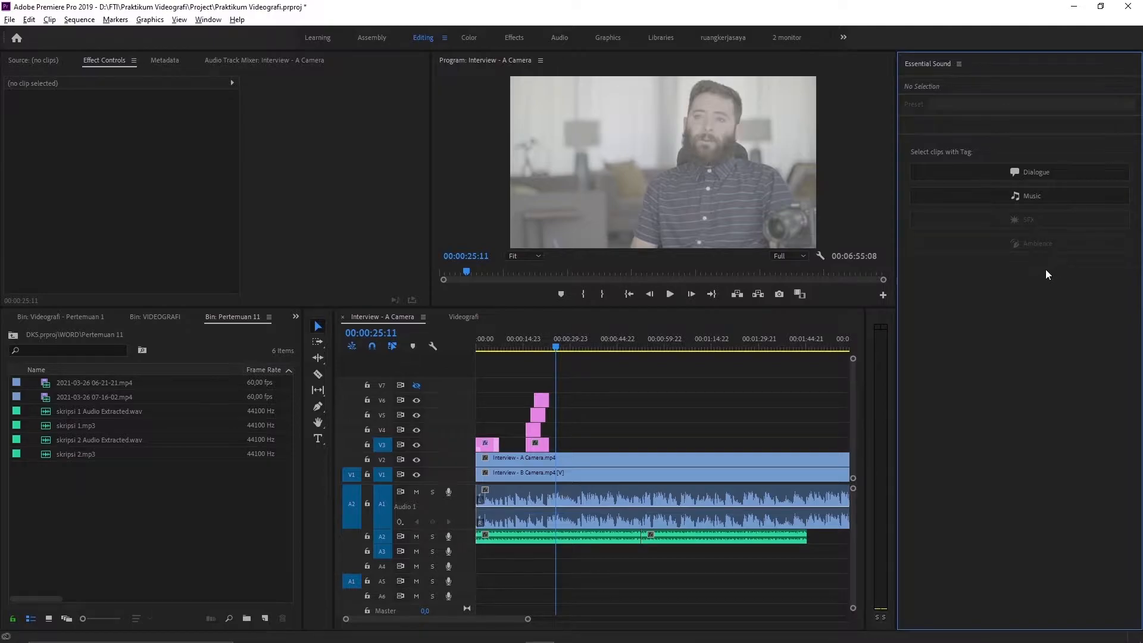
- Select the interview clip and the two music clips on A2 in turn to check their audio tags in Essential Sound
left_click(528, 620)
left_click_drag(528, 620, 709, 619)
left_click_drag(811, 503, 663, 521)
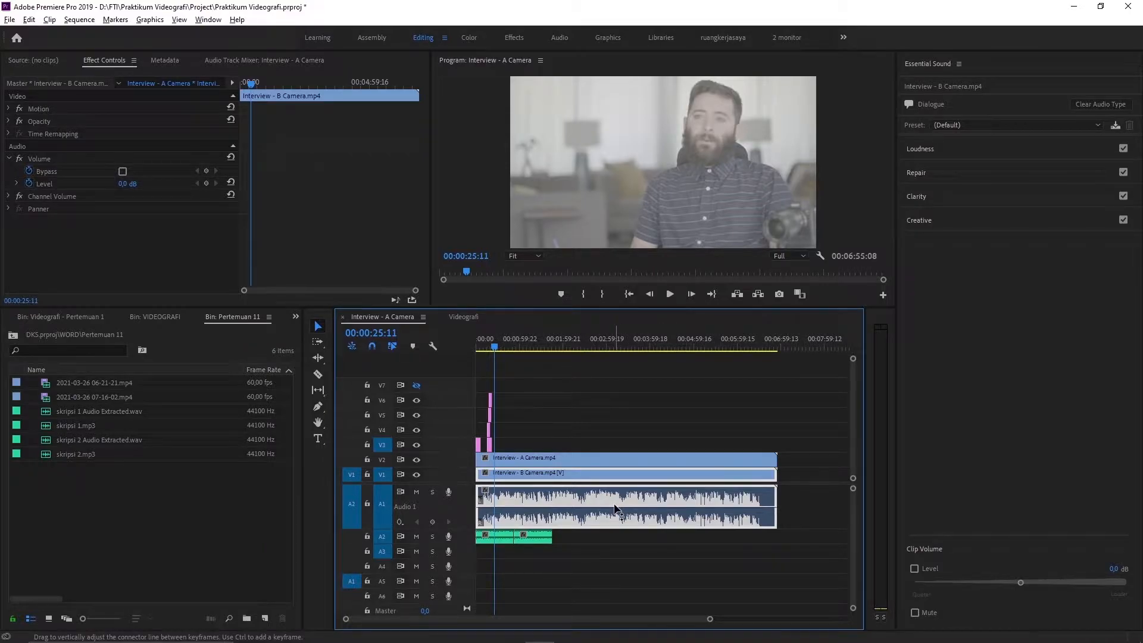
left_click_drag(569, 548, 495, 541)
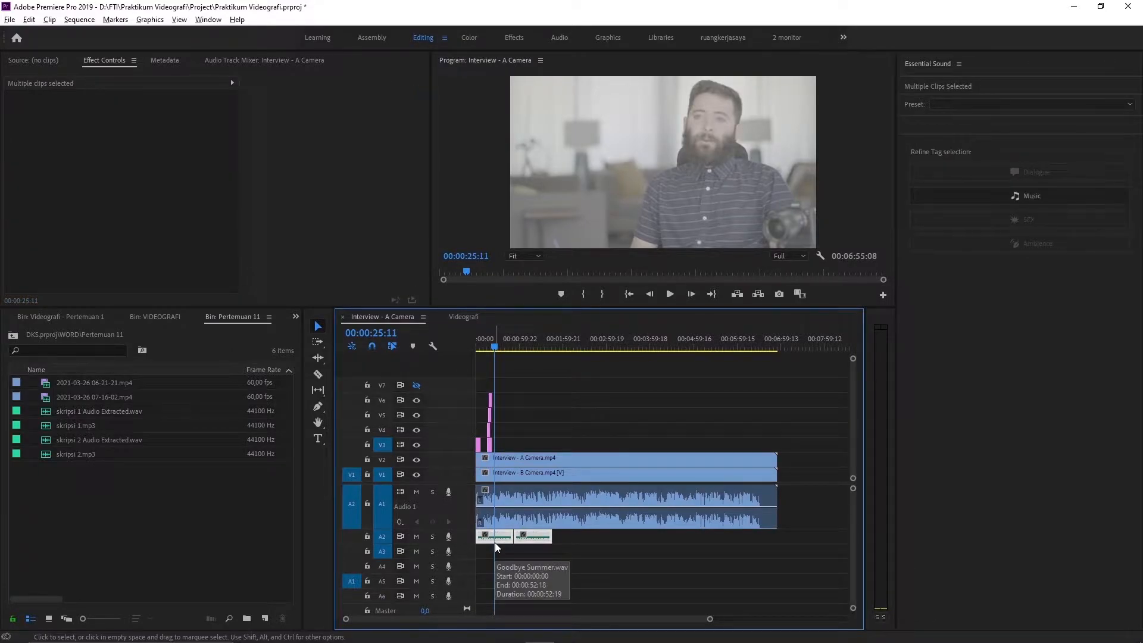
left_click(568, 544)
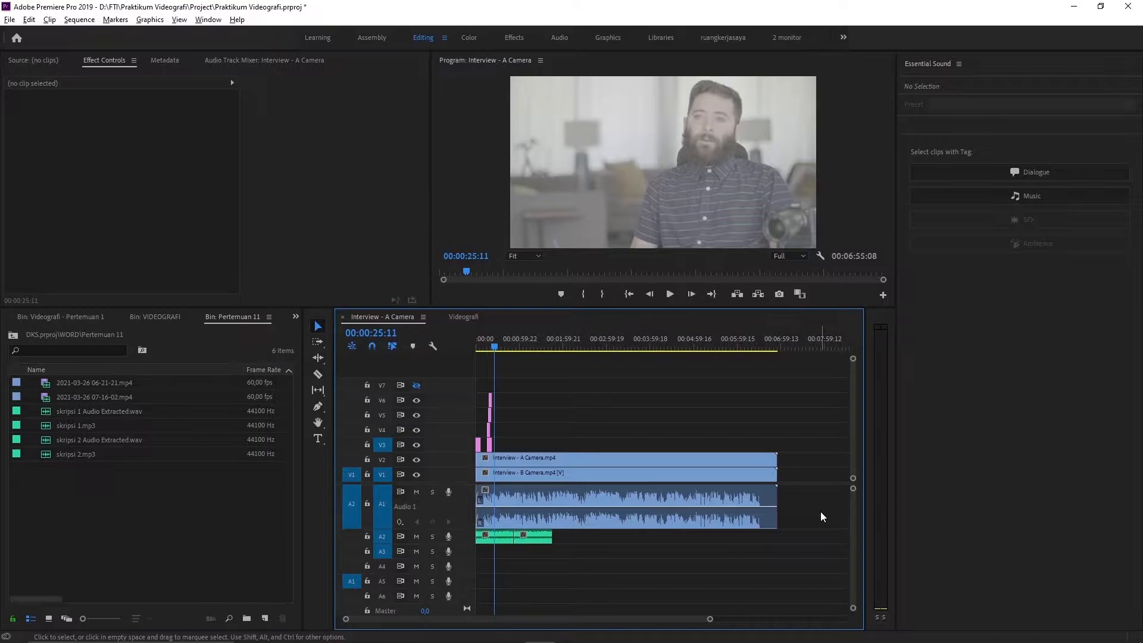
- Select the Interview - B Camera clip and look through the Dialogue, Music and SFX presets in Essential Sound without applying one
left_click(723, 499)
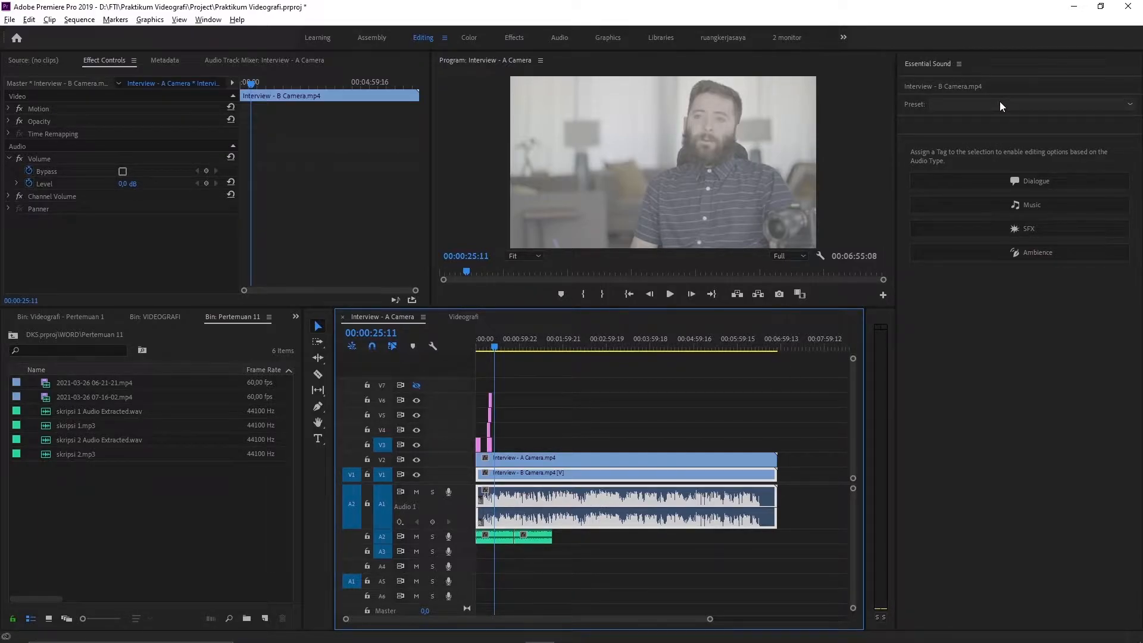
left_click(948, 105)
mouse_move(965, 118)
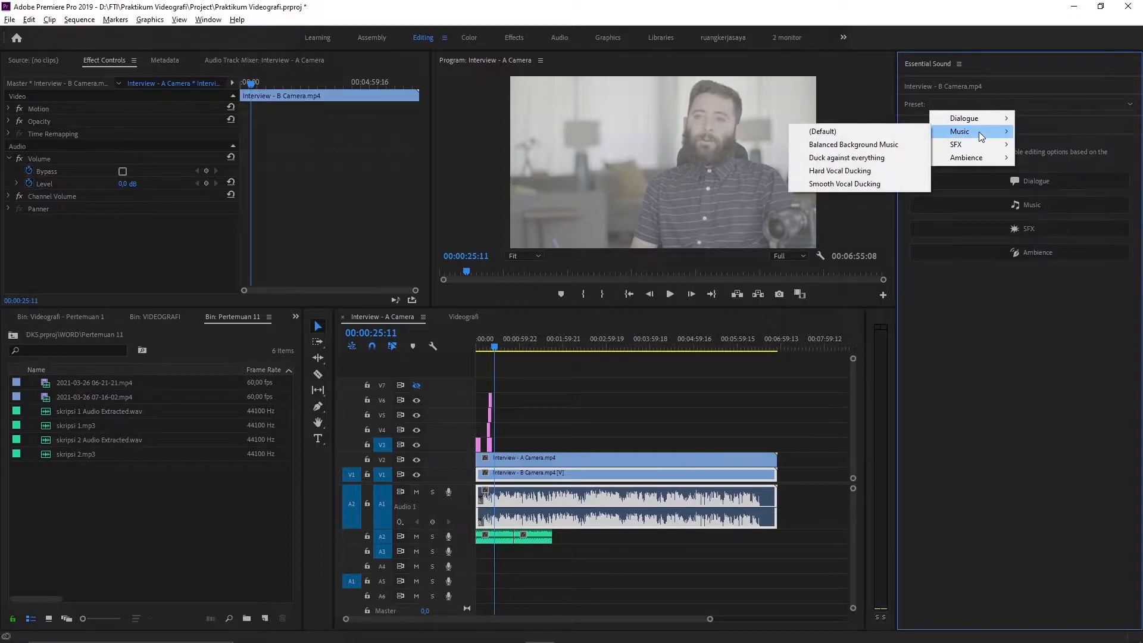
mouse_move(979, 144)
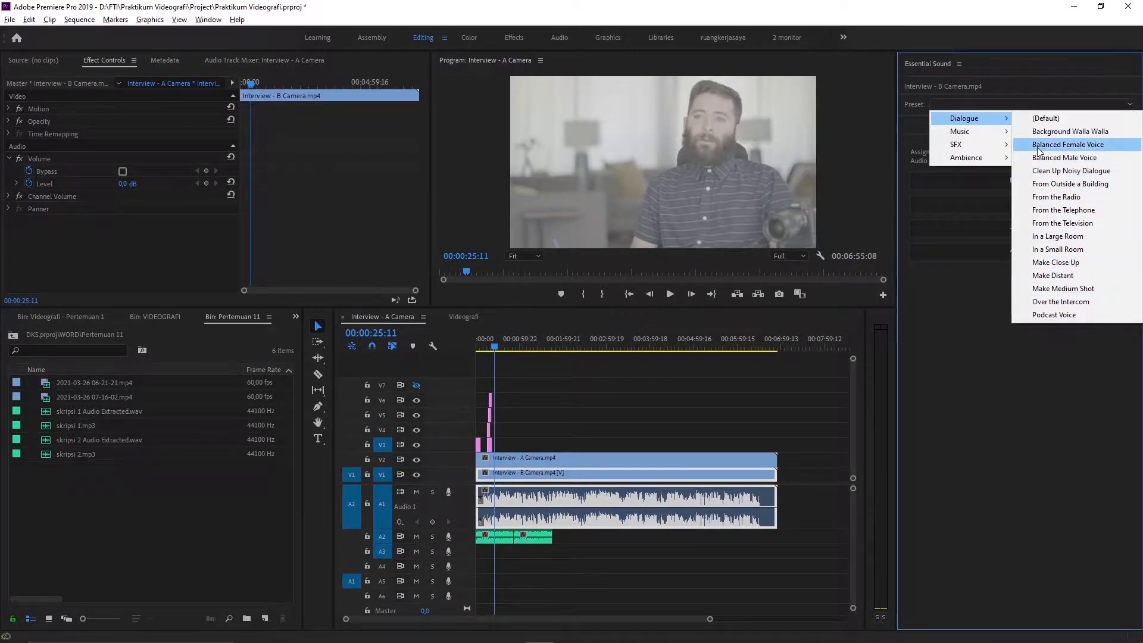
mouse_move(1004, 134)
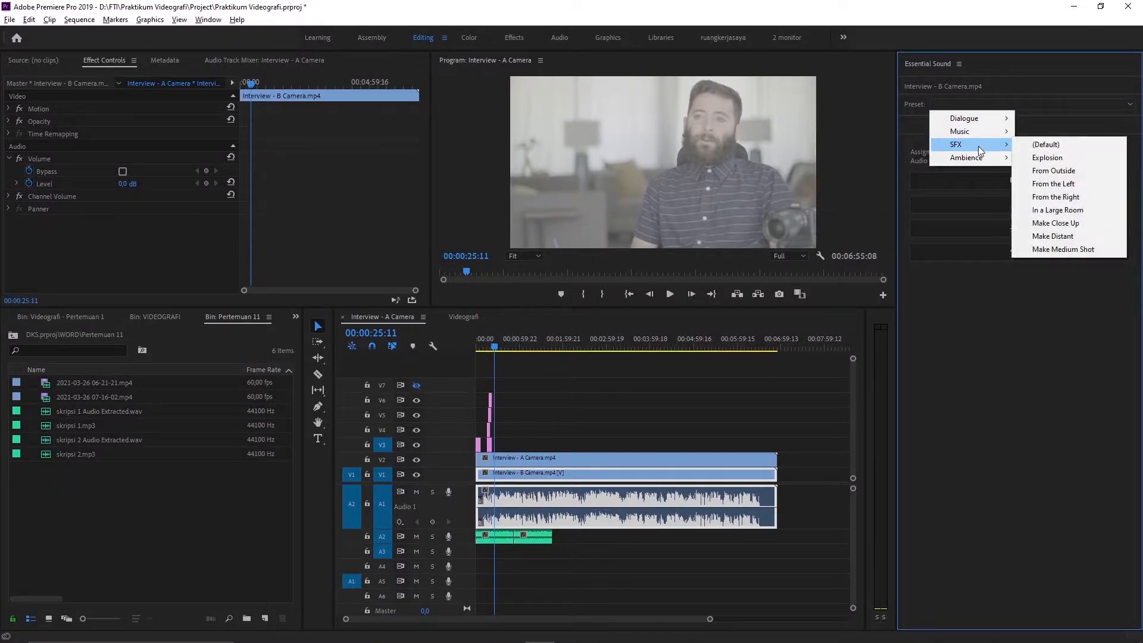
left_click(991, 287)
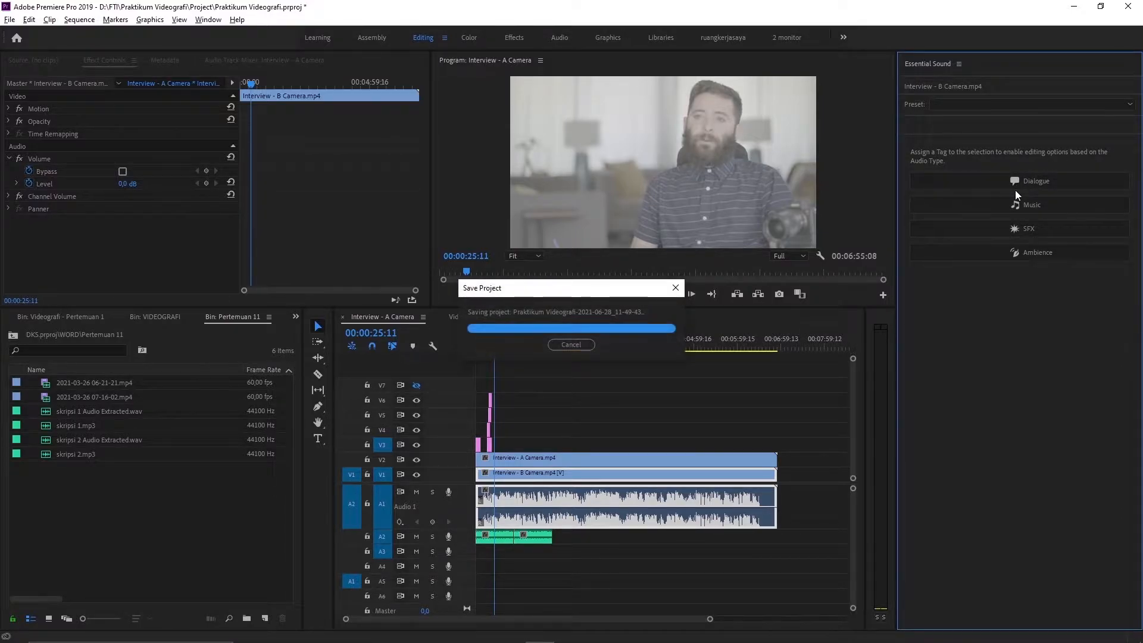
- Mute audio track A2 and play back the interview clip to hear the voice alone
left_click(807, 555)
left_click(699, 499)
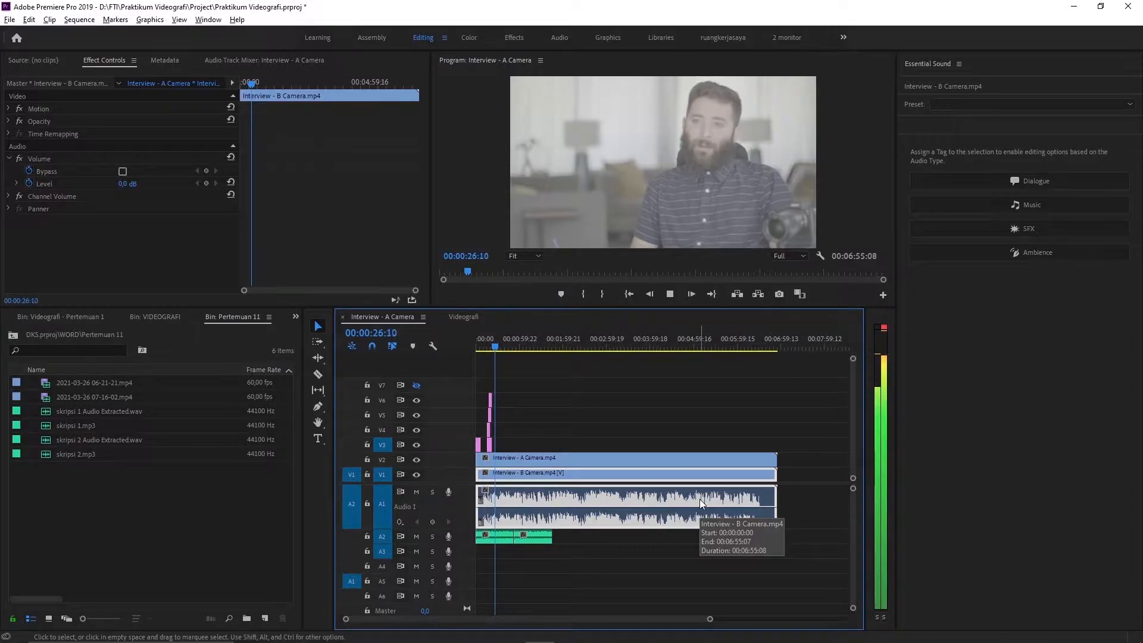
key("space")
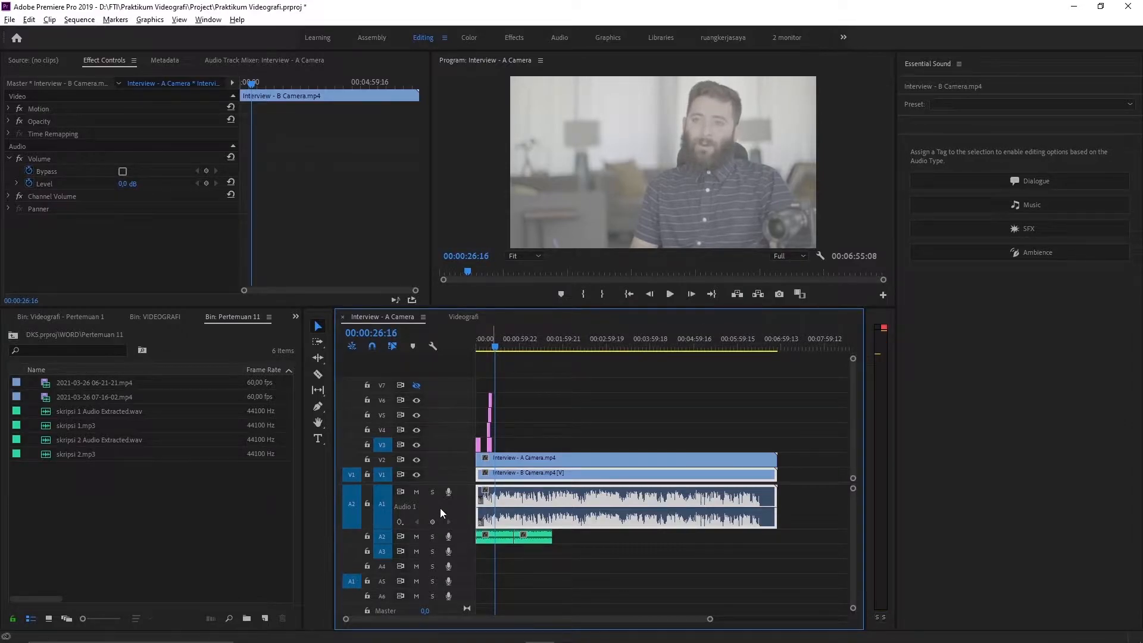
left_click(416, 536)
key("space")
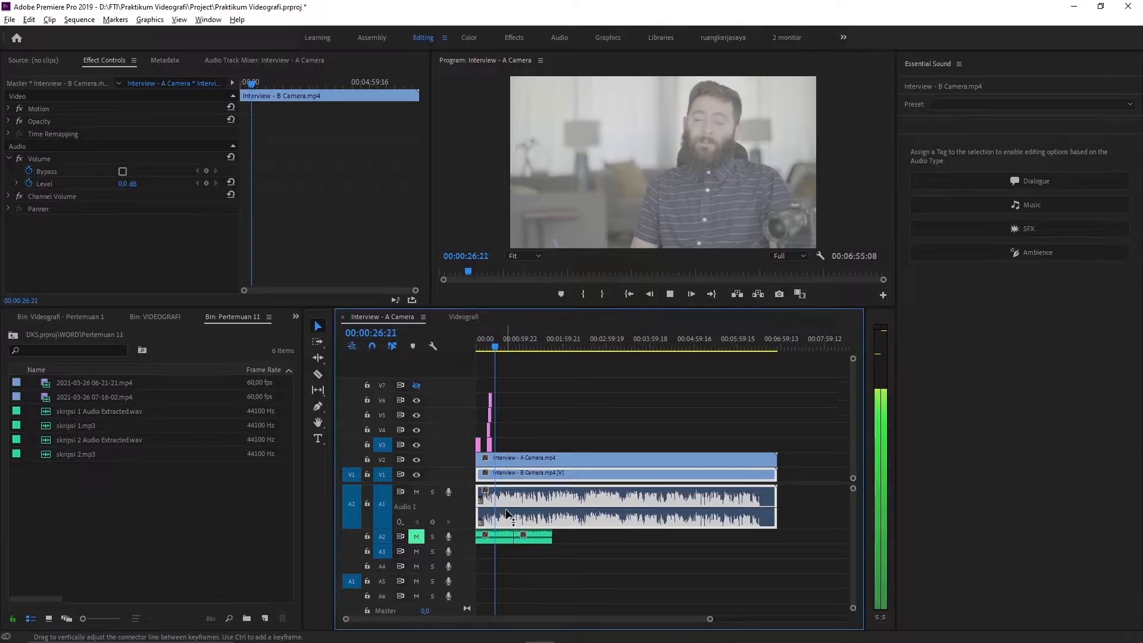
key("space")
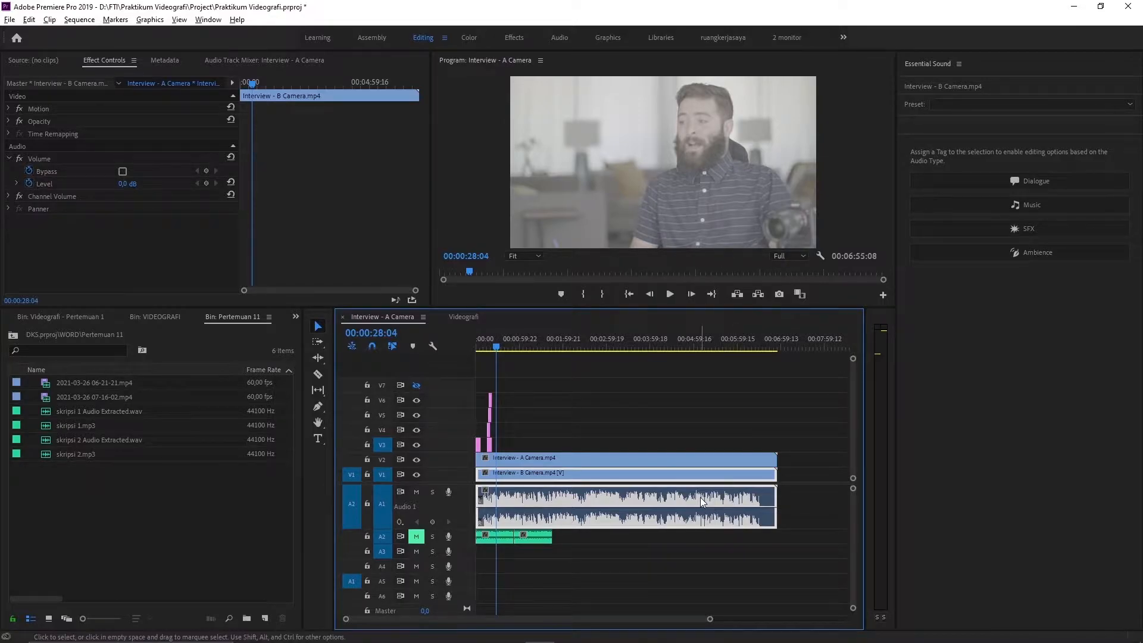
- Tag the Interview - B Camera clip as Dialogue and look through its preset list, keeping (Default)
left_click(1055, 181)
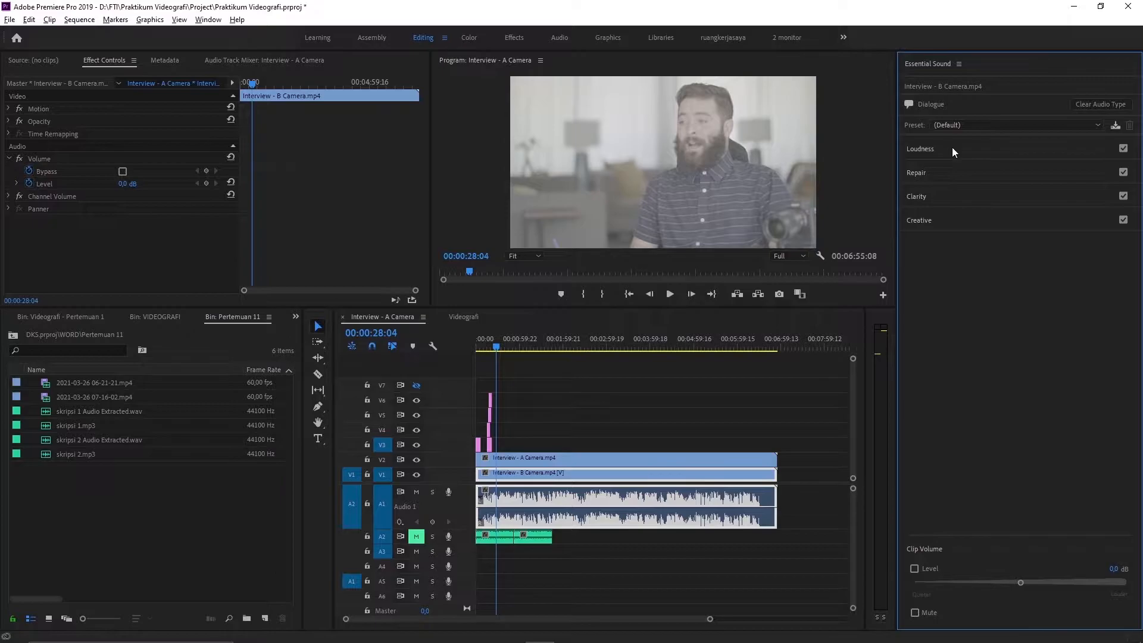
left_click(952, 125)
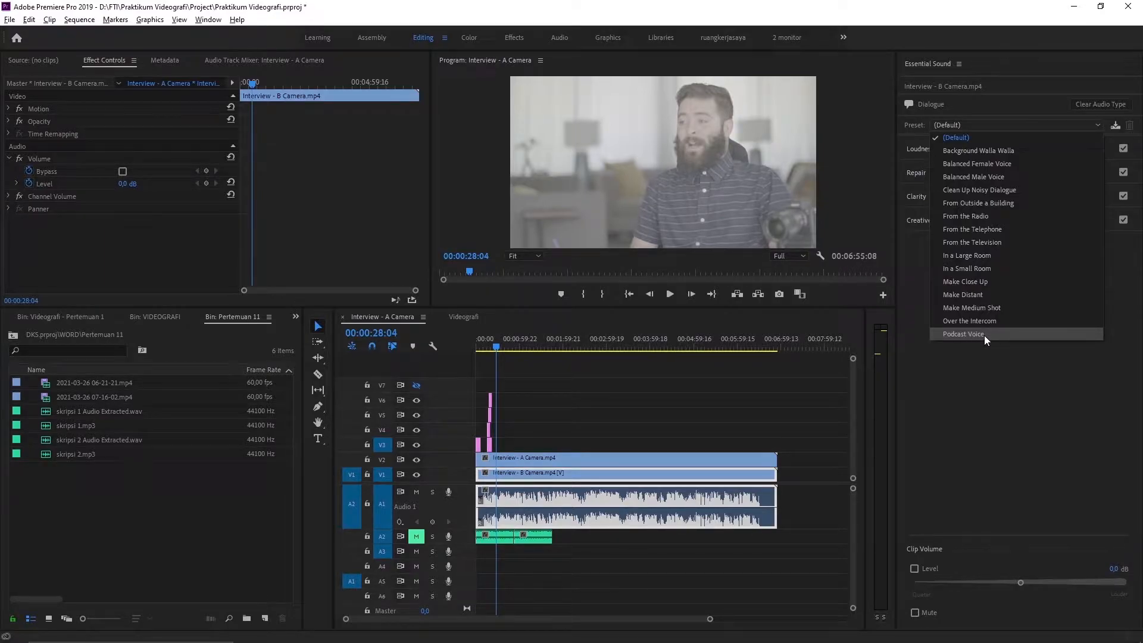
left_click(992, 352)
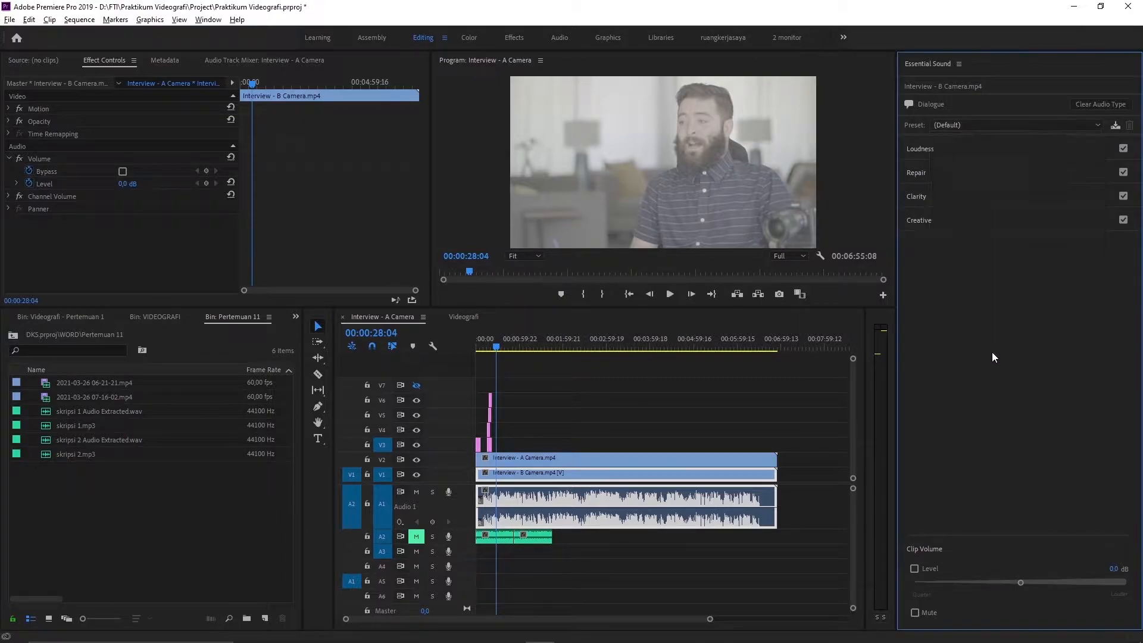
- Expand the Loudness section of the dialogue clip and switch the section off and back on to examine it
left_click(938, 149)
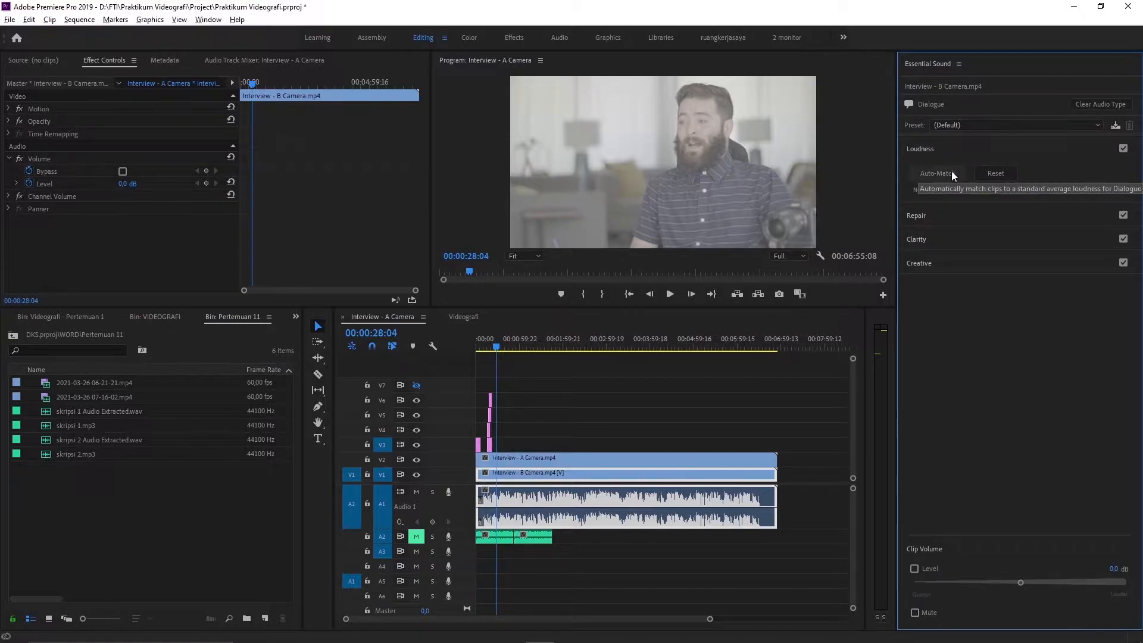
left_click(1127, 152)
left_click(1125, 151)
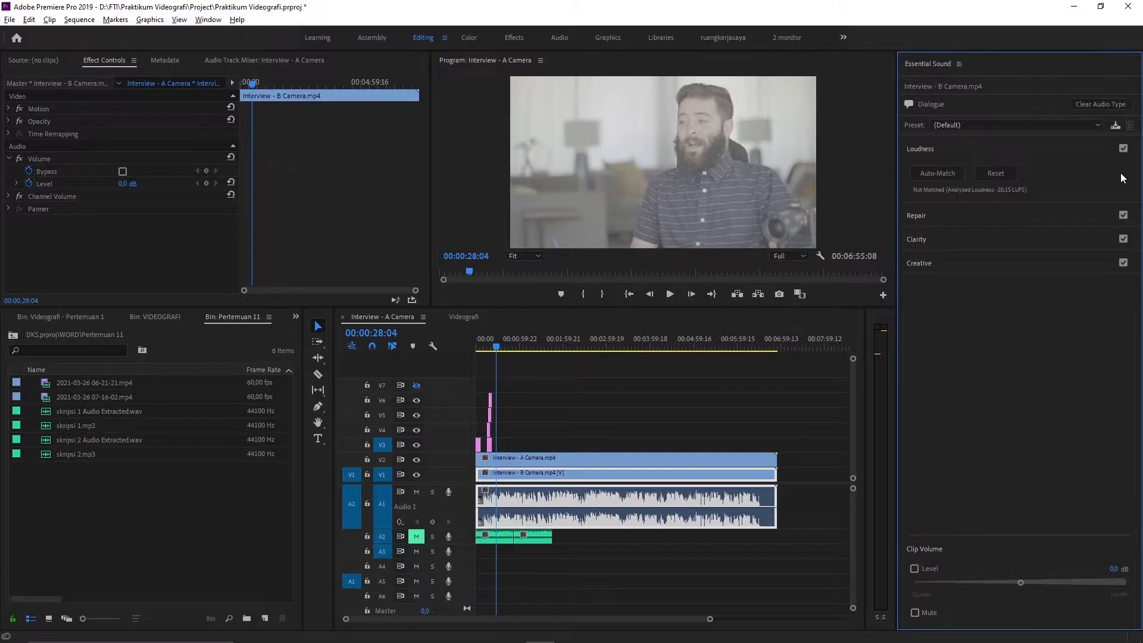
left_click(1125, 152)
left_click(1124, 150)
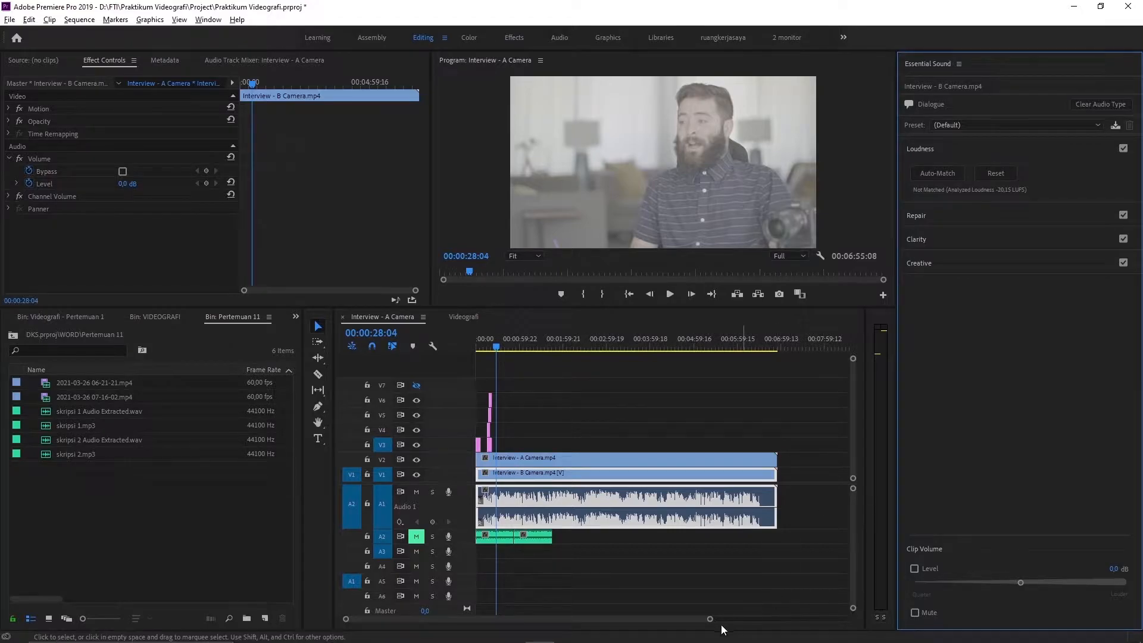
left_click_drag(709, 619, 778, 619)
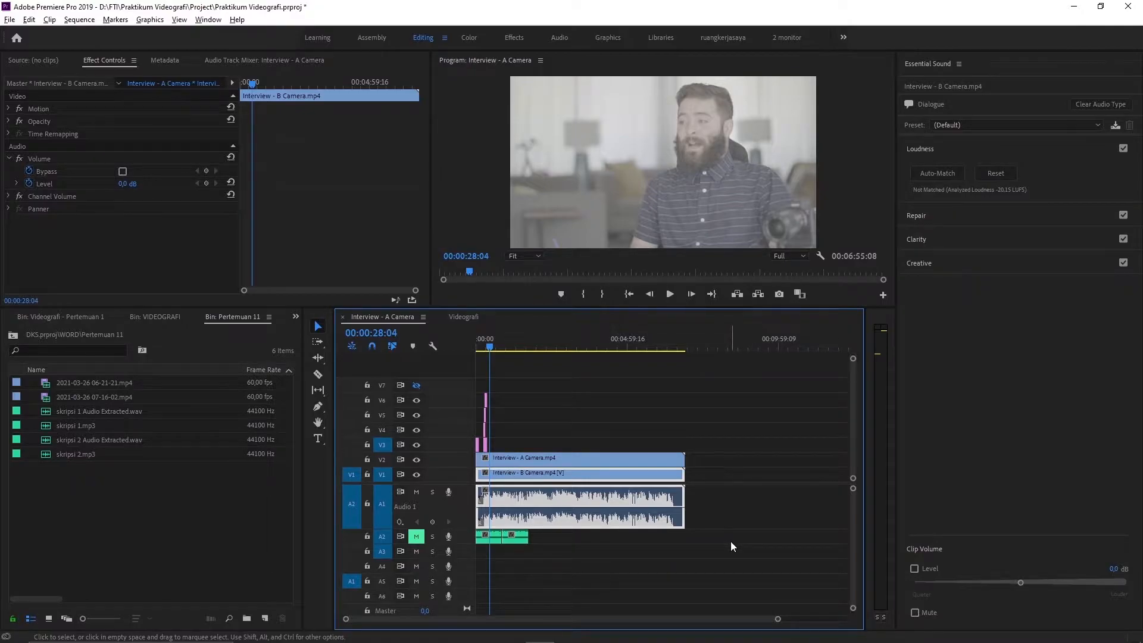
left_click(931, 152)
left_click(931, 153)
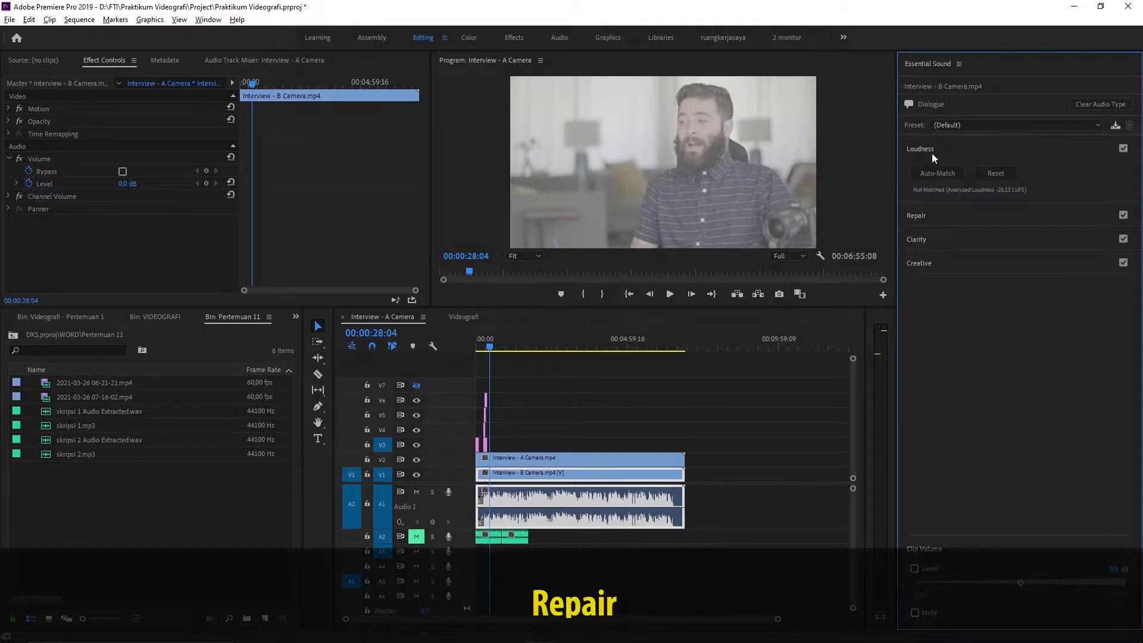
- Expand the Repair section and enable Reduce Noise on the dialogue clip with an amount of 6.0
left_click(927, 217)
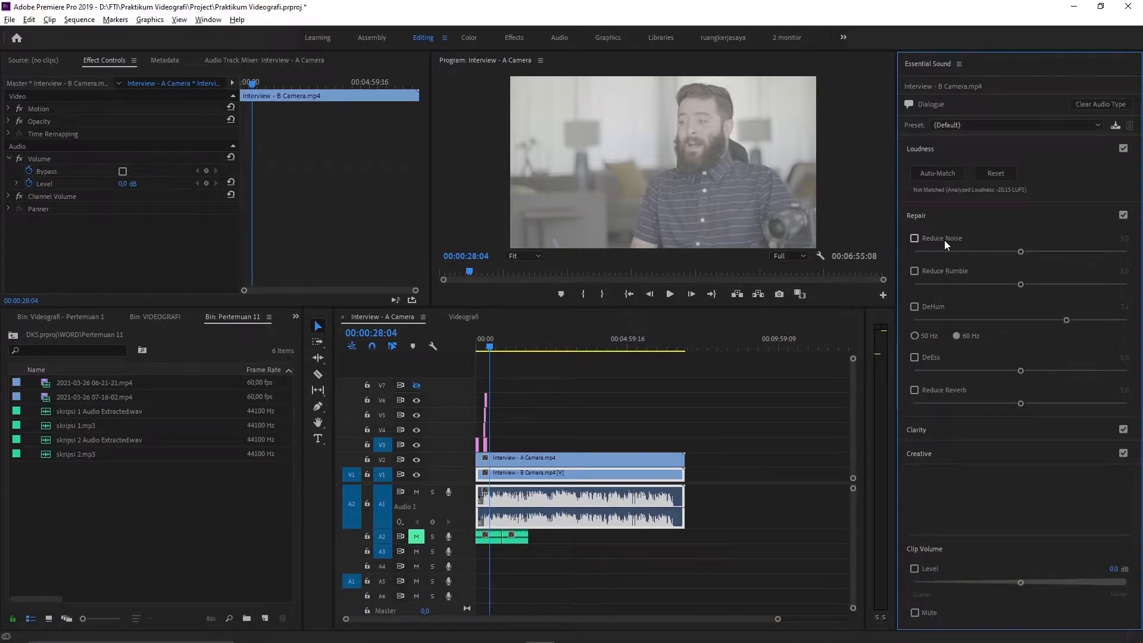
left_click(944, 240)
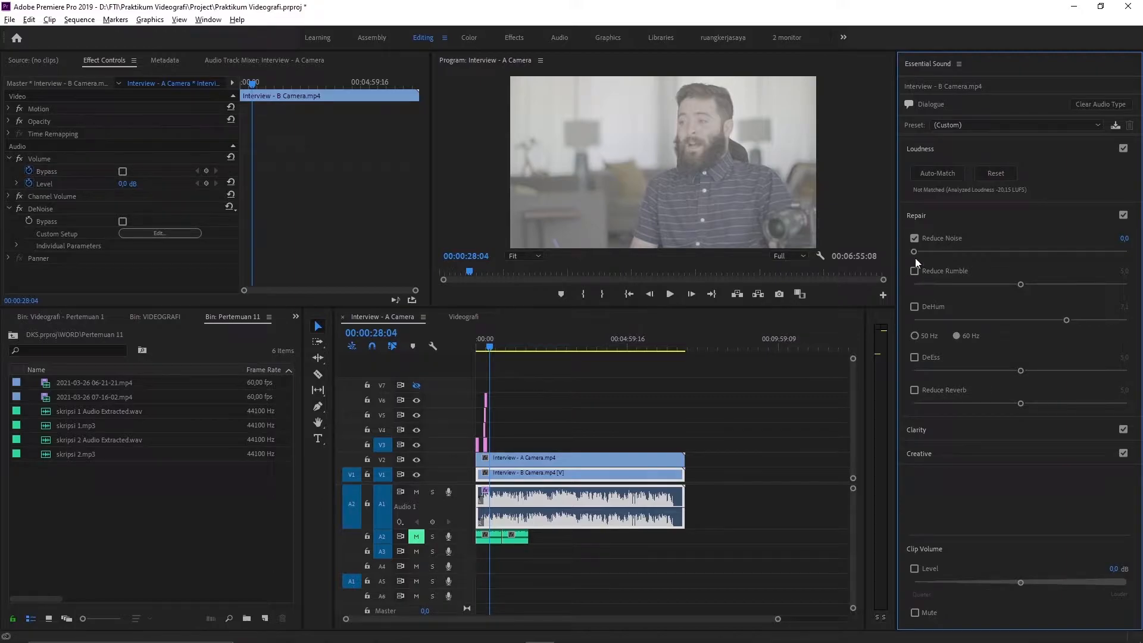
left_click_drag(913, 251, 1009, 252)
left_click_drag(1069, 266, 1134, 258)
left_click_drag(1127, 252, 1060, 256)
left_click(915, 238)
left_click(914, 238)
- Enable DeHum at 6.1 and DeEss at 4.4 for the dialogue clip
left_click(914, 307)
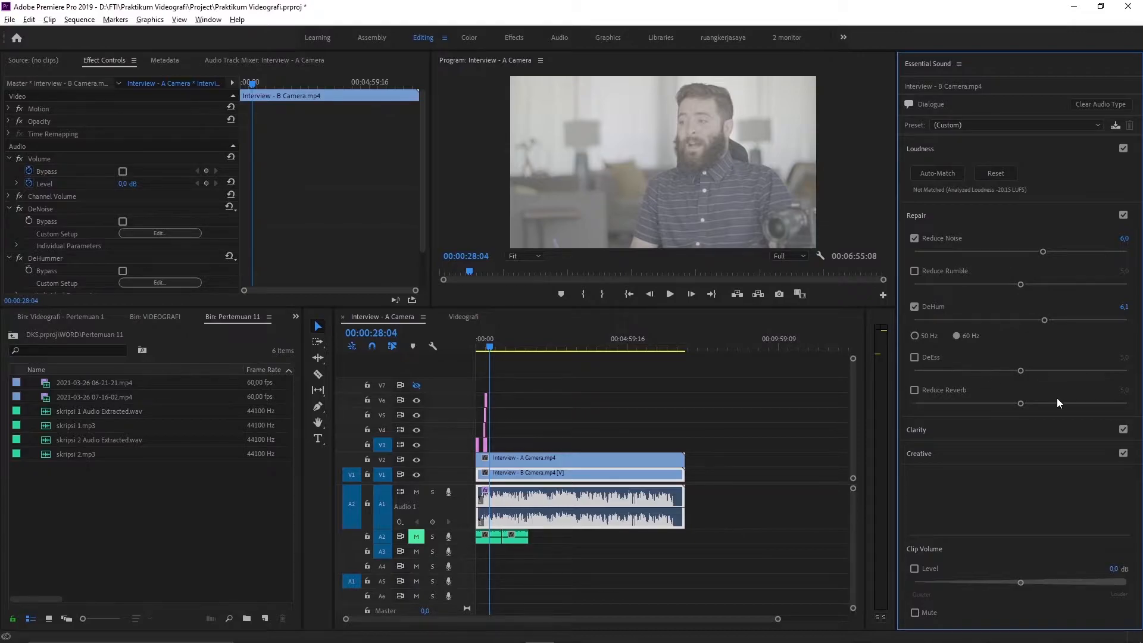
left_click_drag(1021, 370, 1000, 371)
left_click_drag(983, 371, 1064, 388)
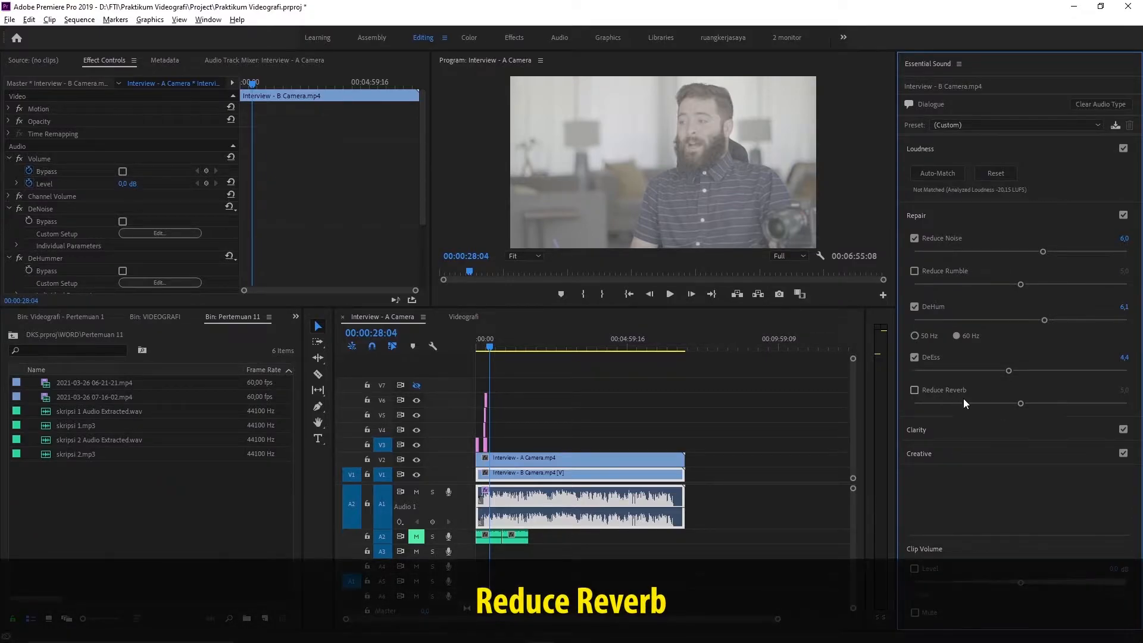
- Enable Reduce Reverb for the dialogue clip and set its amount to 7.0
left_click(942, 391)
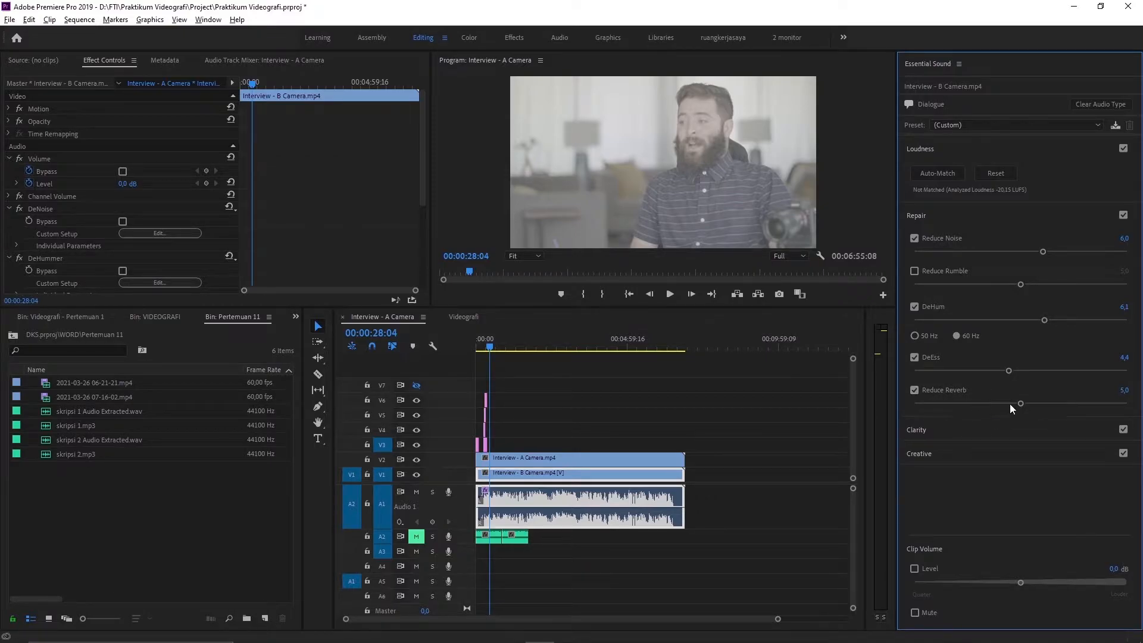
left_click_drag(1020, 405, 995, 405)
left_click(926, 216)
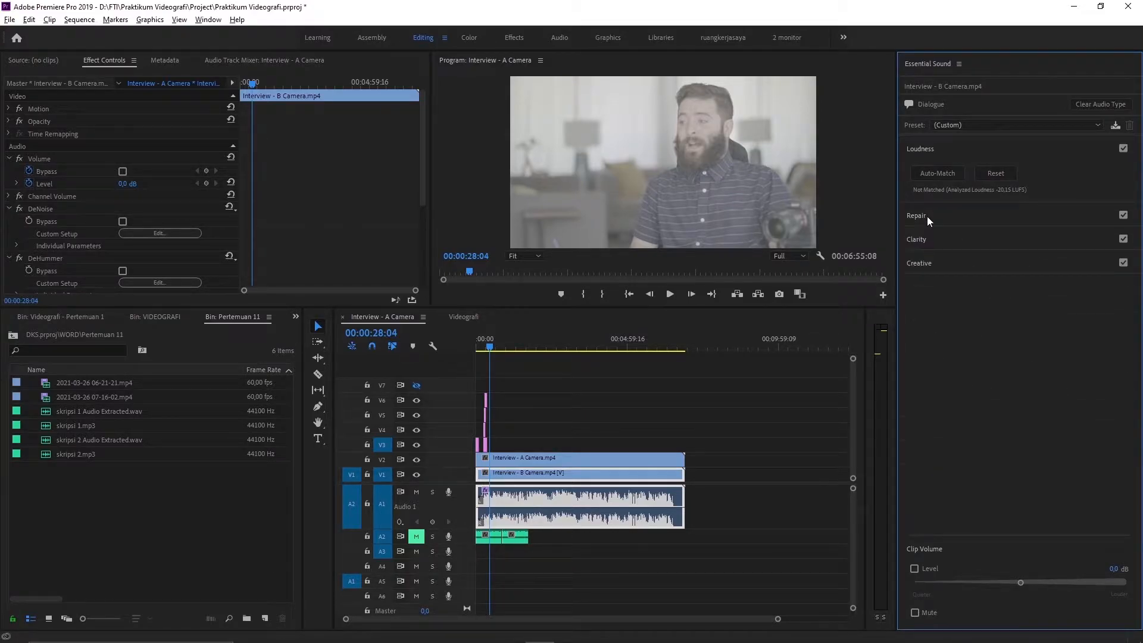
left_click(923, 217)
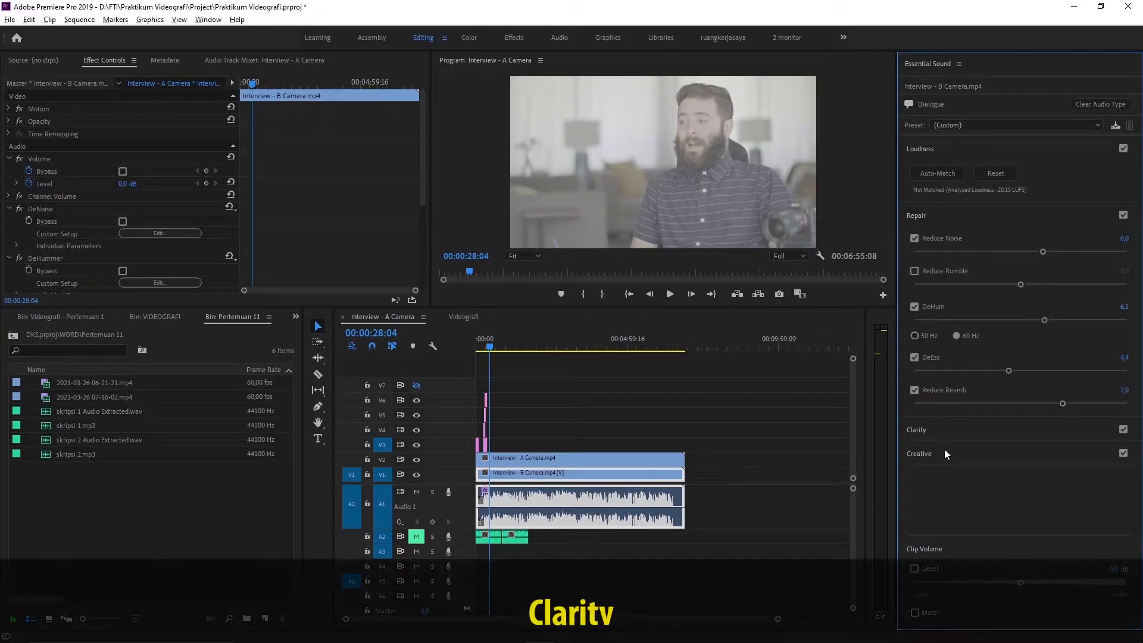
- Expand the Clarity section and enable Dynamics with an amount of 7.6
left_click(930, 431)
scroll(930, 431, "down", 3)
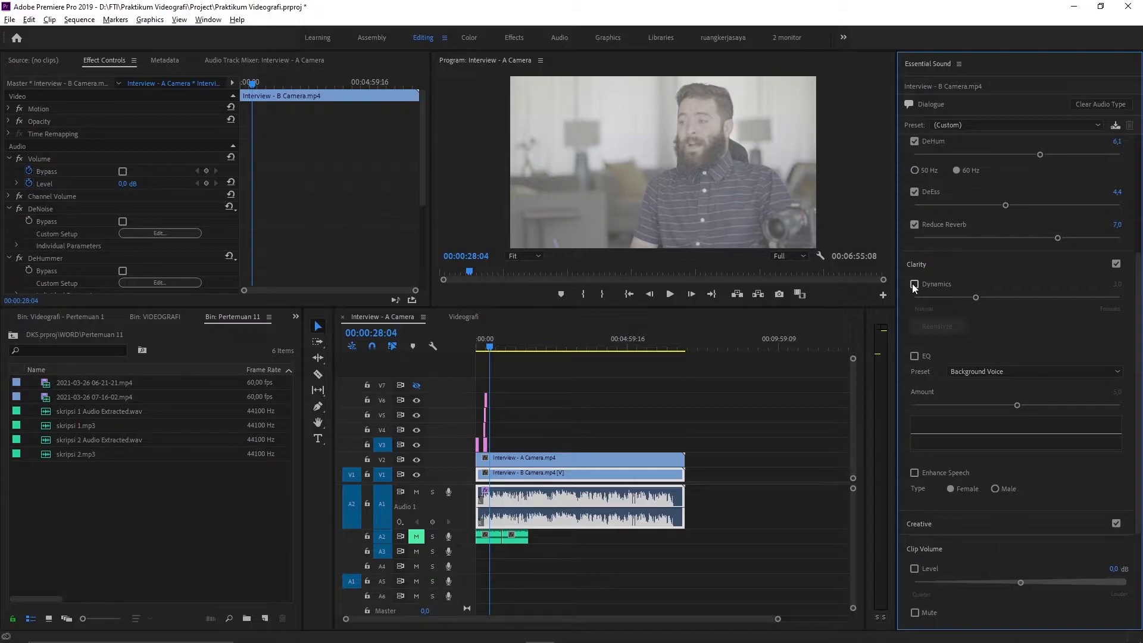
left_click(914, 284)
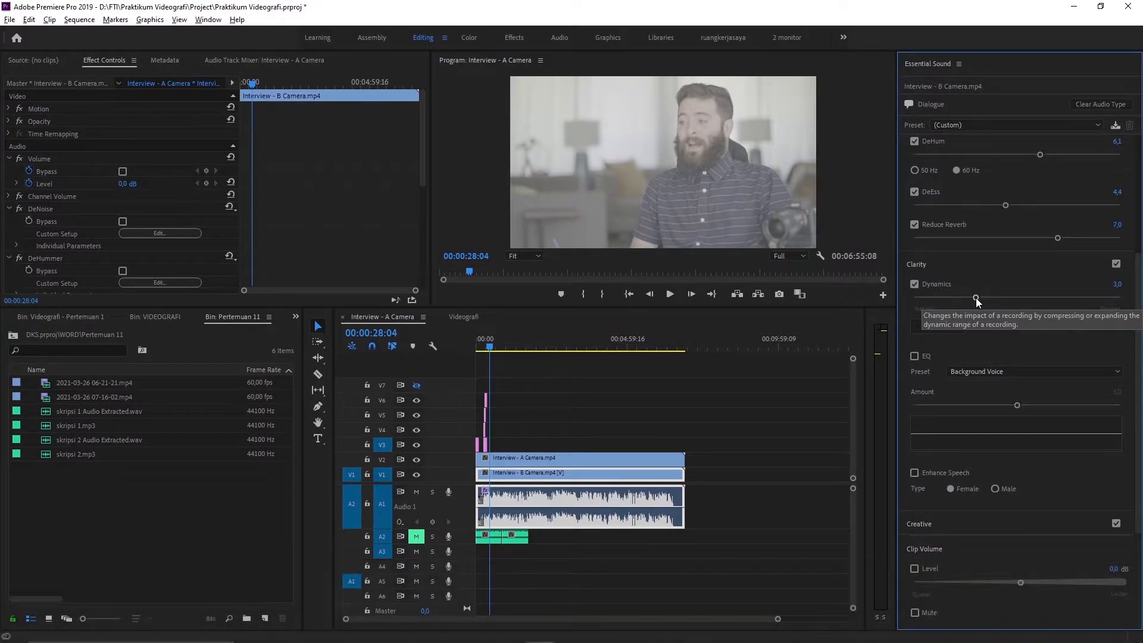
left_click_drag(976, 297, 980, 298)
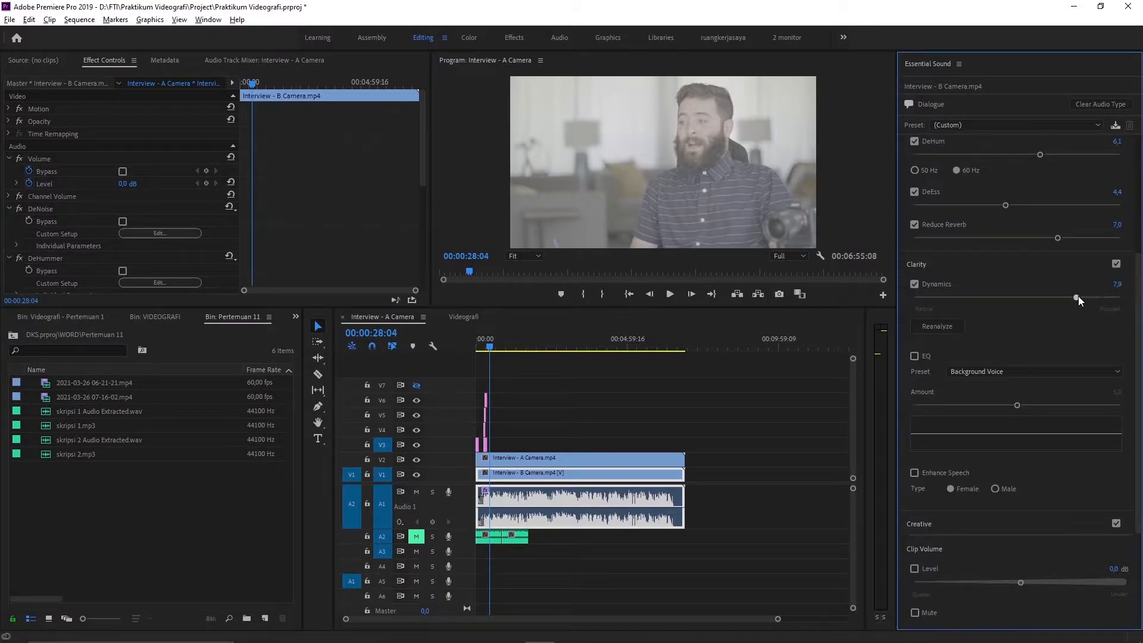
mouse_move(1095, 294)
left_mouse_down()
mouse_move(1108, 290)
mouse_move(1056, 291)
mouse_move(1074, 294)
left_mouse_up()
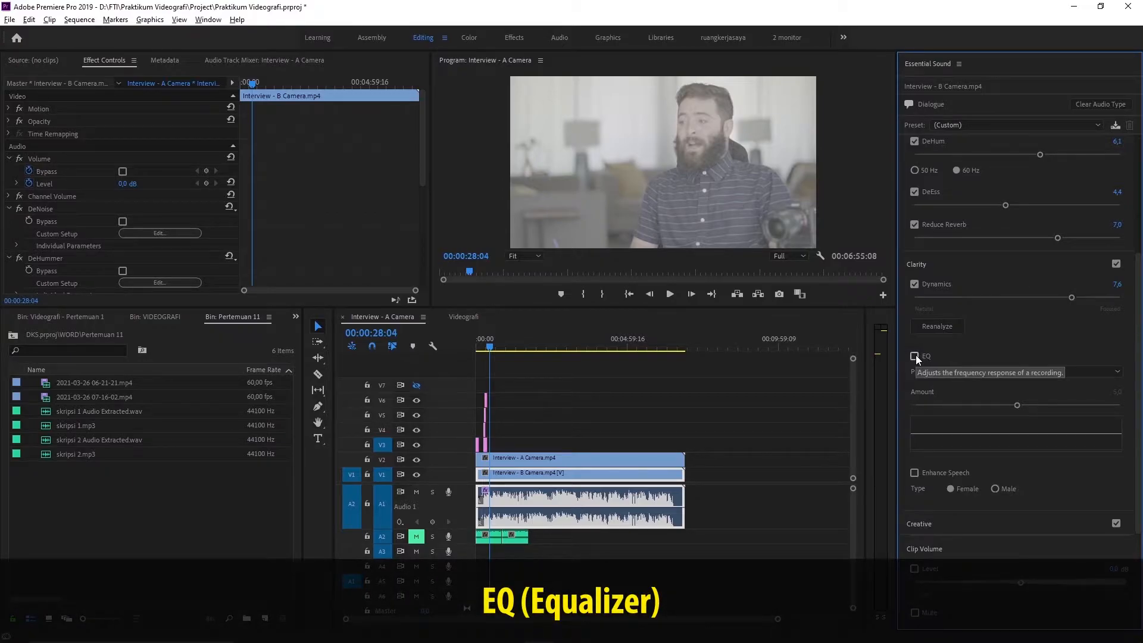
- Try EQ on the dialogue clip with the Background Voice preset and review the other EQ presets
left_click(915, 355)
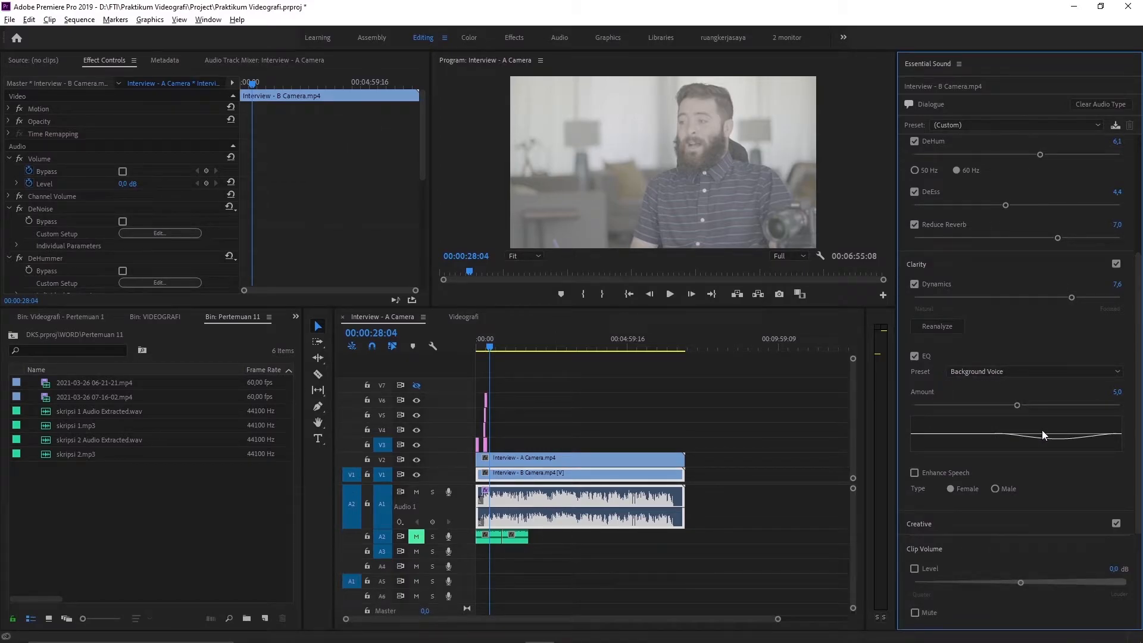
left_click(978, 377)
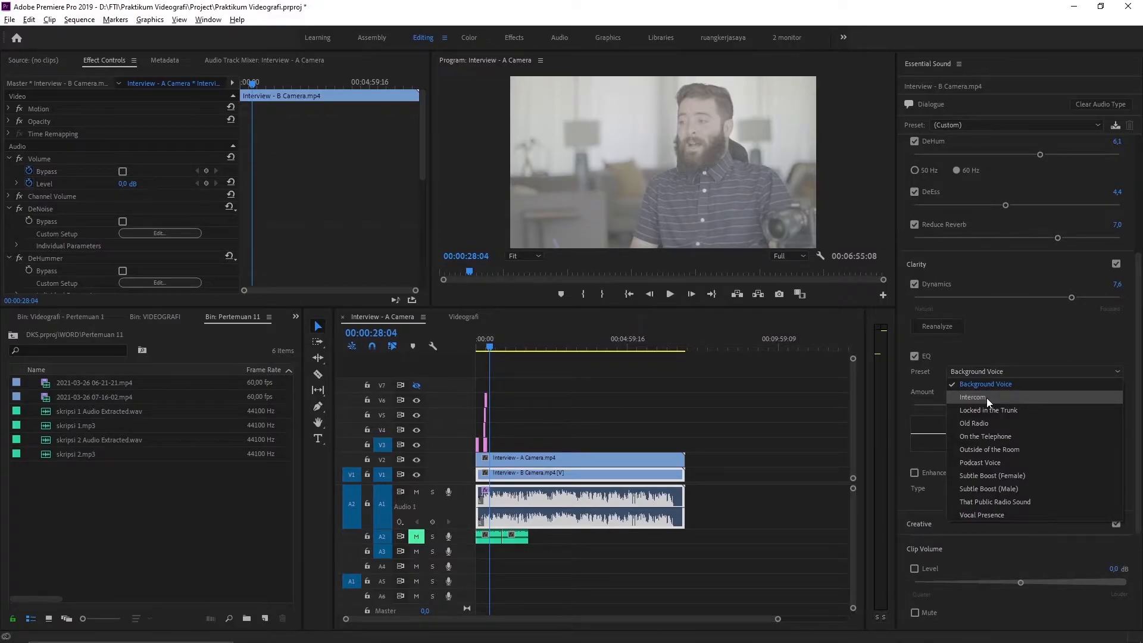
left_click(999, 357)
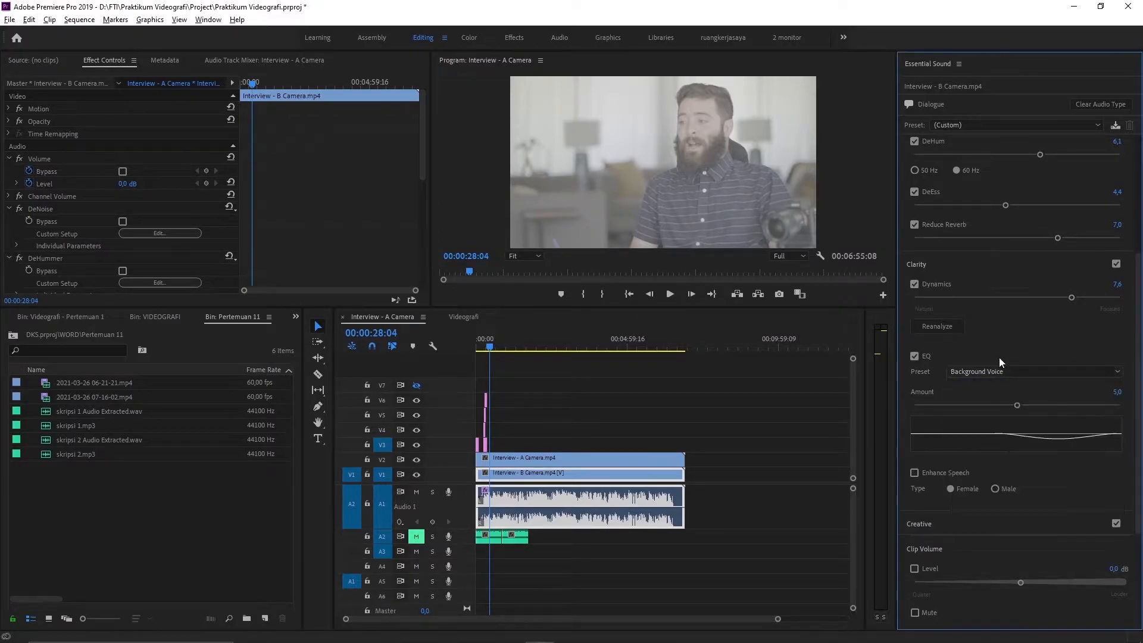
left_click(916, 355)
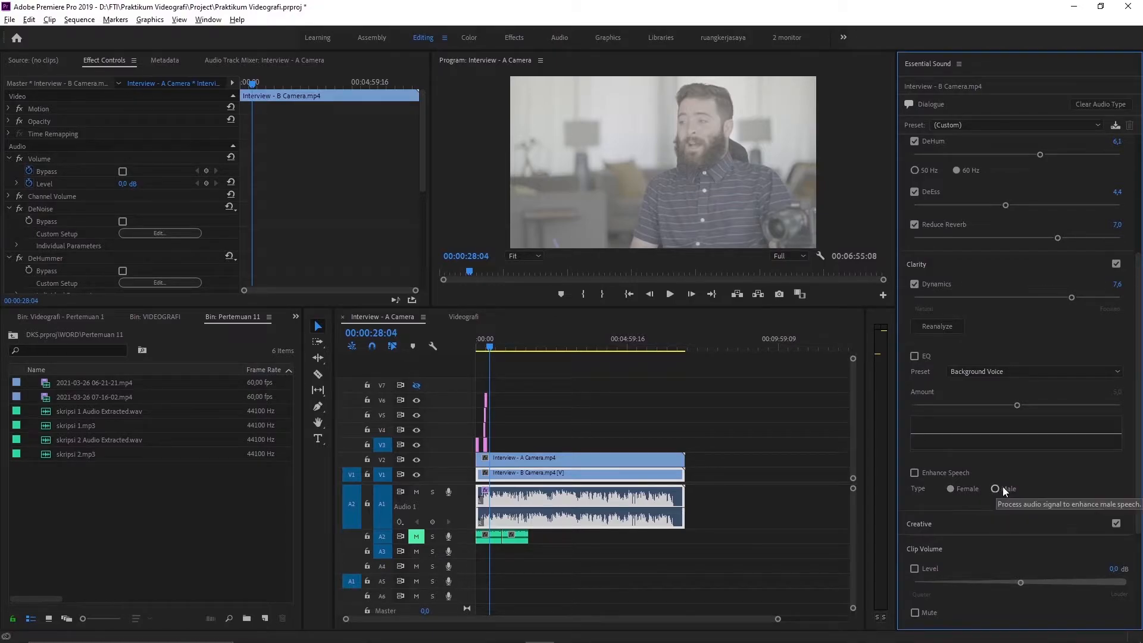
- Enable Enhance Speech and add Creative Reverb with the Large Reflective Room preset at an amount of 0.9
left_click(914, 473)
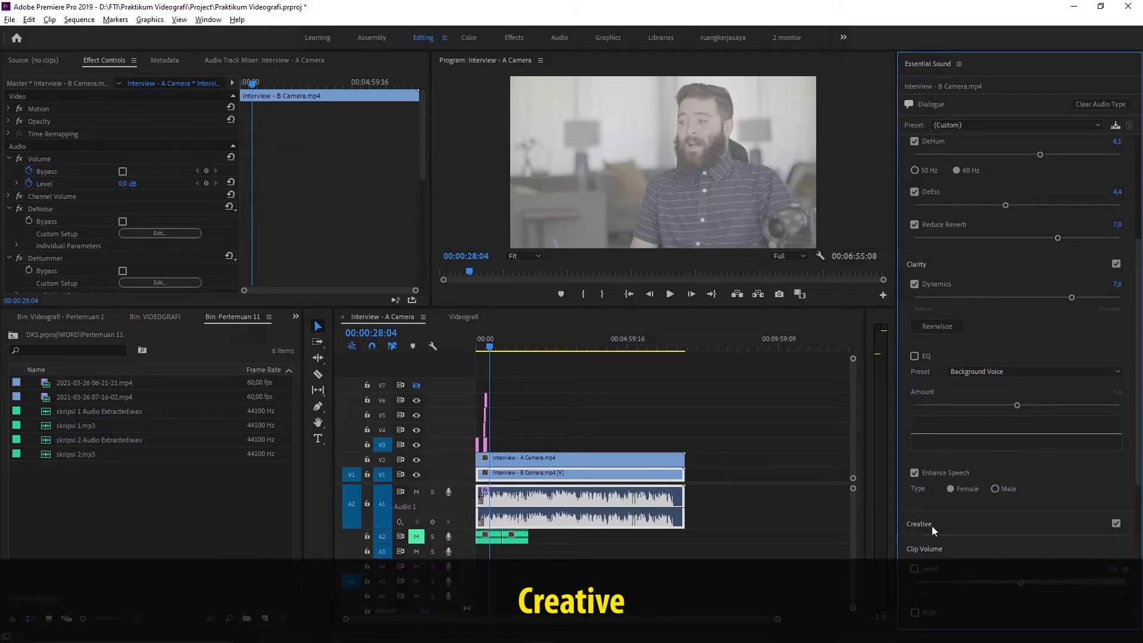
left_click(970, 526)
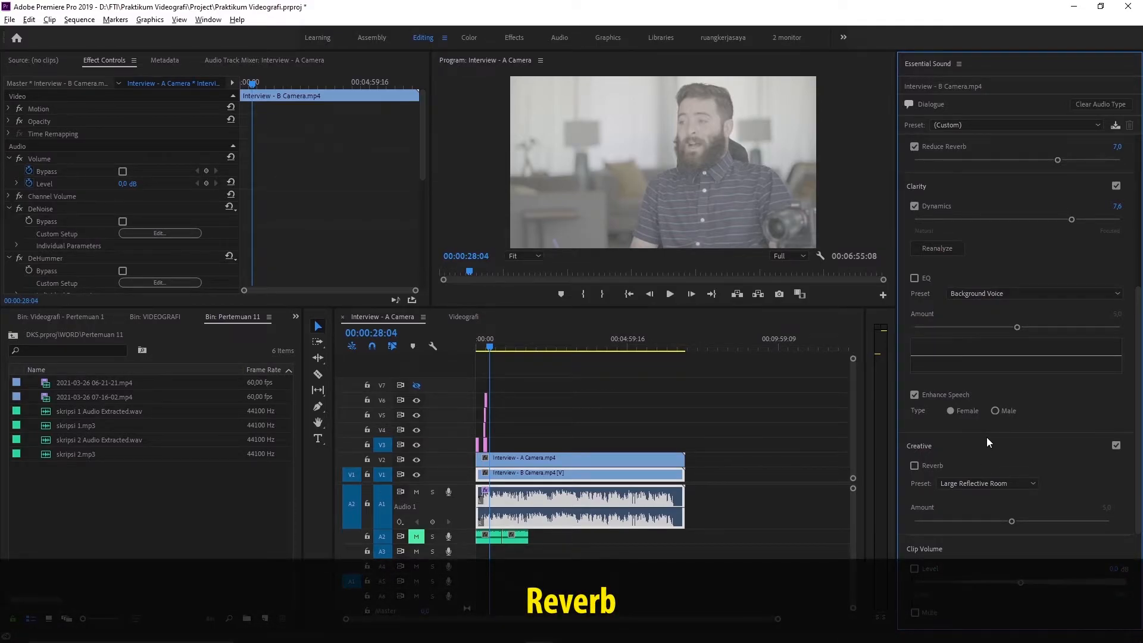
left_click(915, 466)
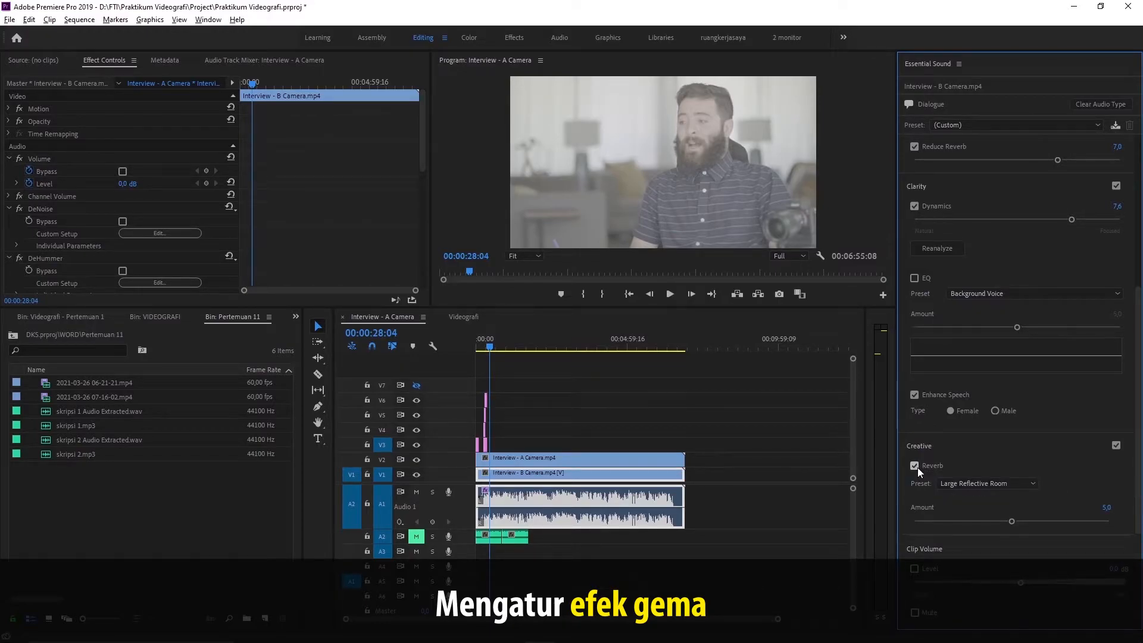
left_click(977, 484)
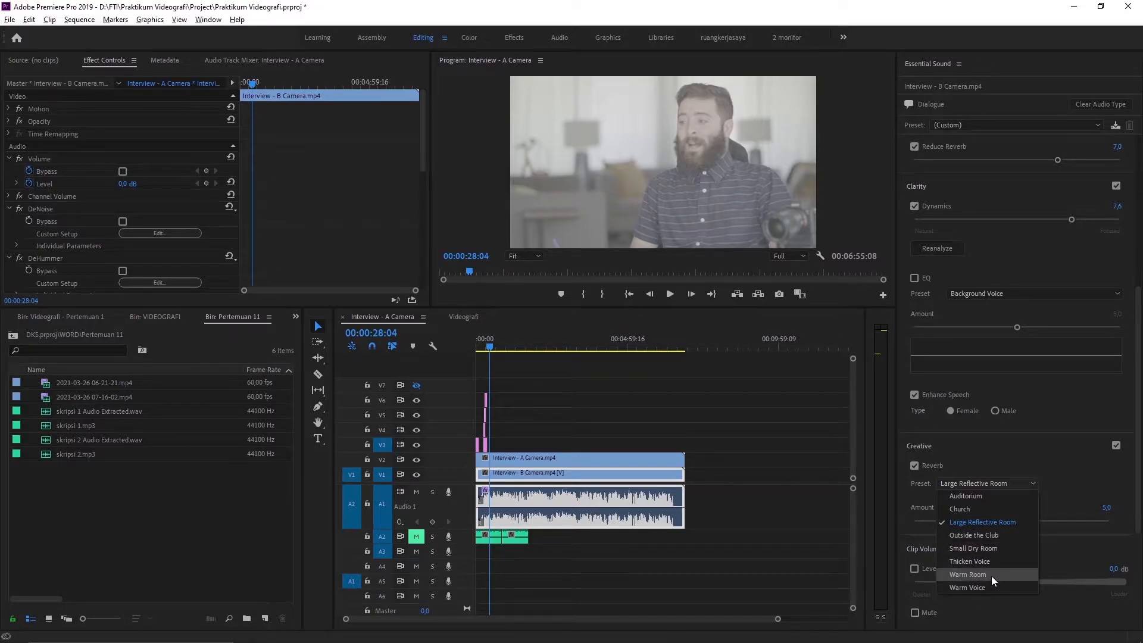
left_click(1066, 491)
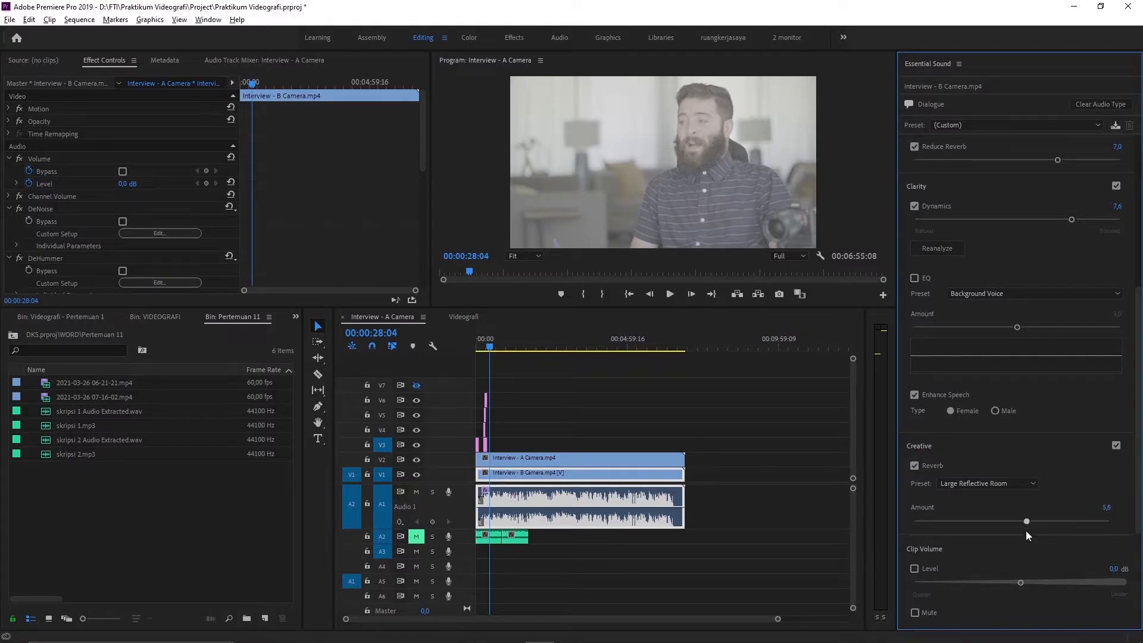
left_click_drag(1008, 530, 1095, 519)
- Try a clip volume level of 0.1 dB on the dialogue clip
left_click(1021, 583)
left_click(913, 569)
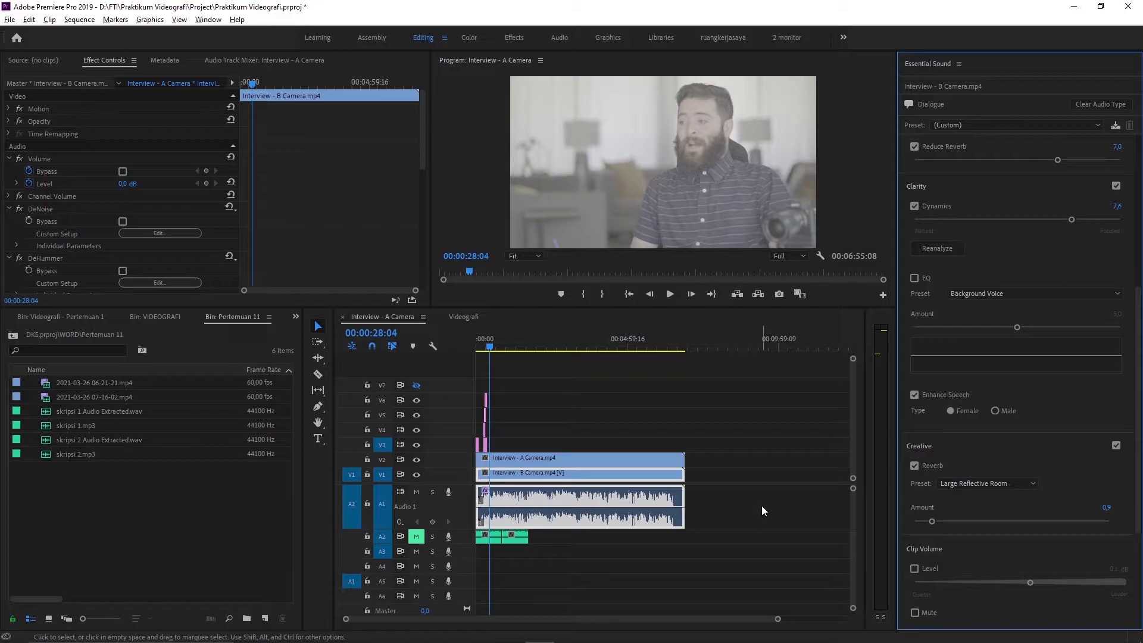
left_click(748, 463)
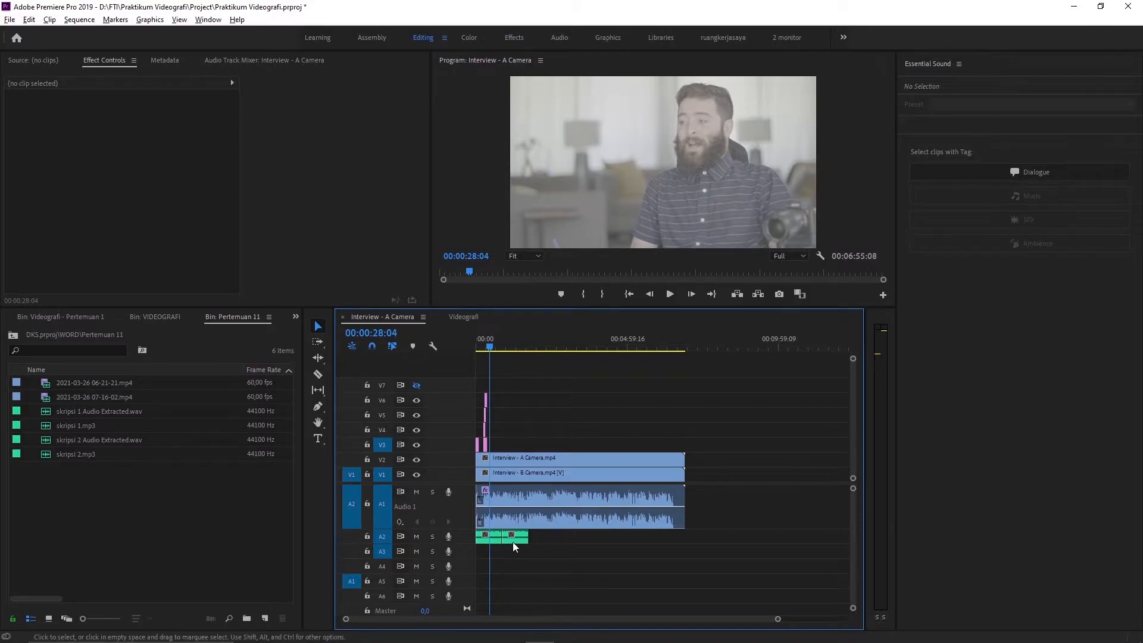
- Expand the A2 audio track and briefly play the sequence to hear Goodbye Summer.wav under the interview
double_click(462, 538)
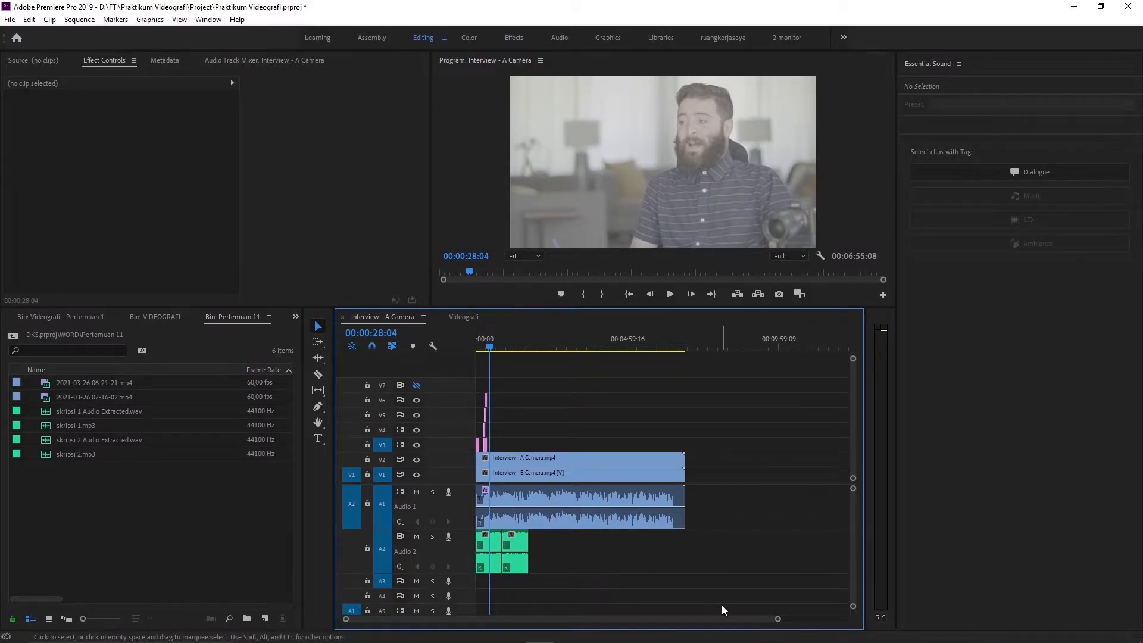
key("=")
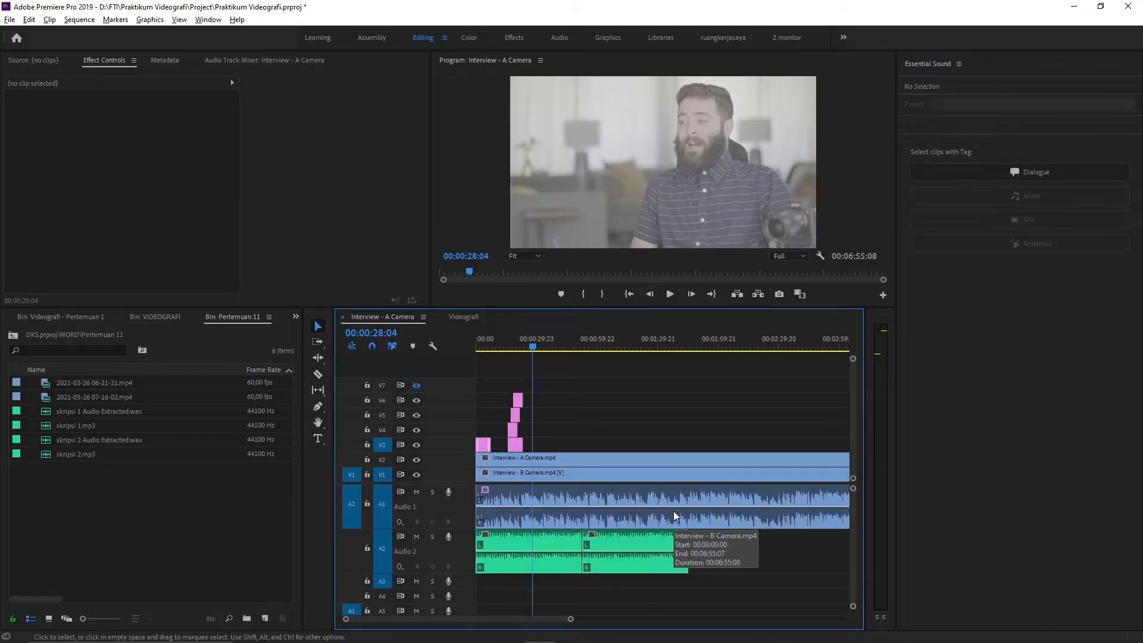
left_click(673, 511)
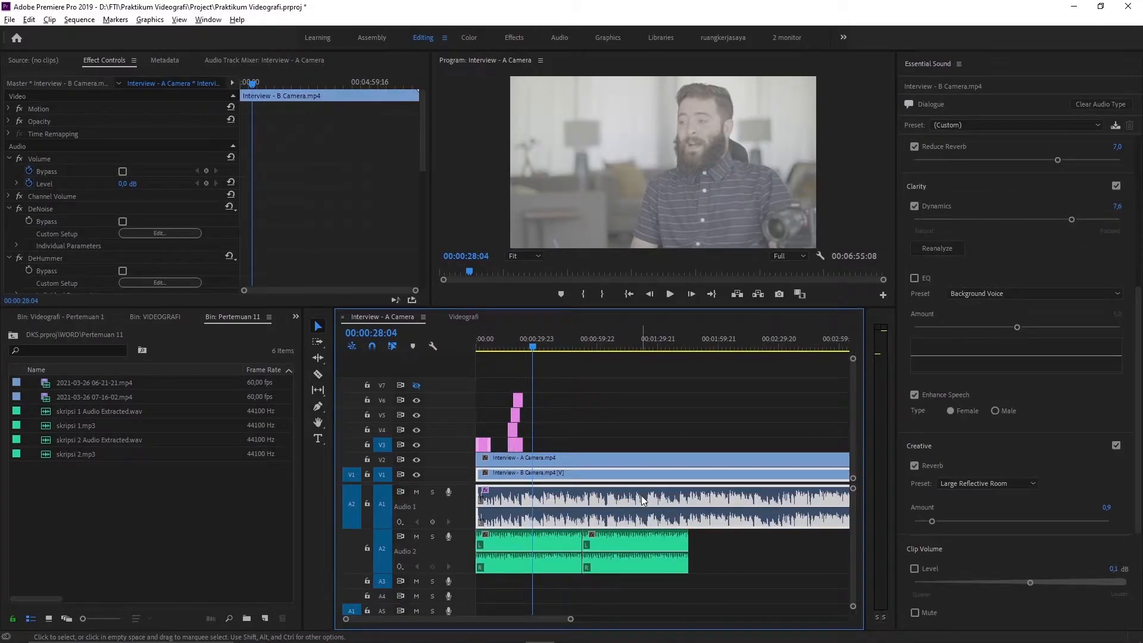
left_click(547, 551)
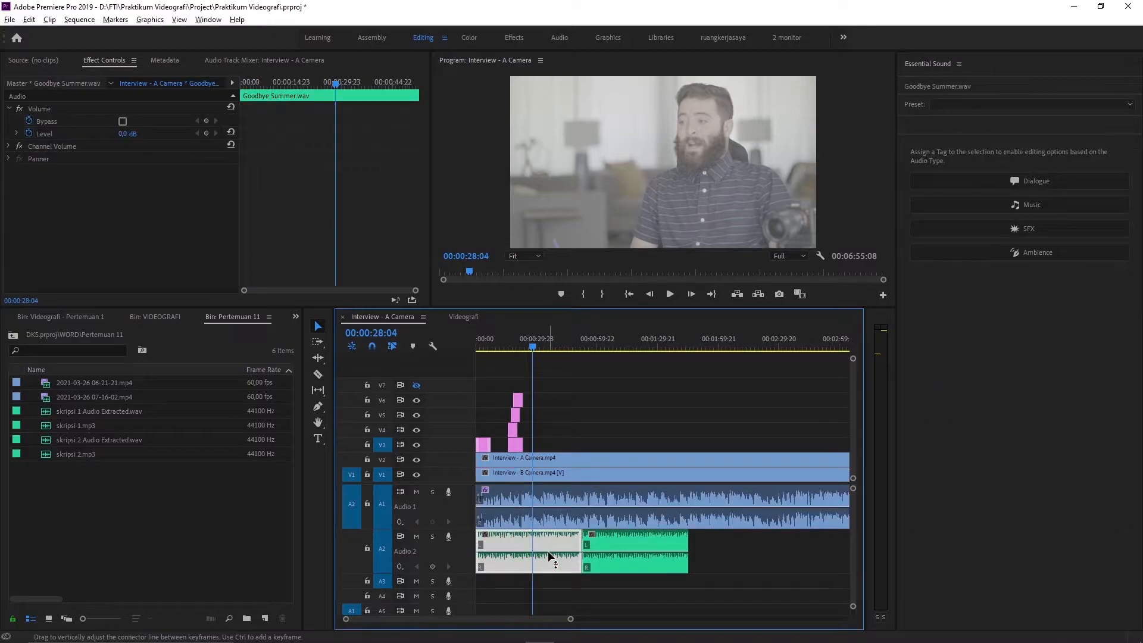
left_click(625, 552)
left_click(558, 540)
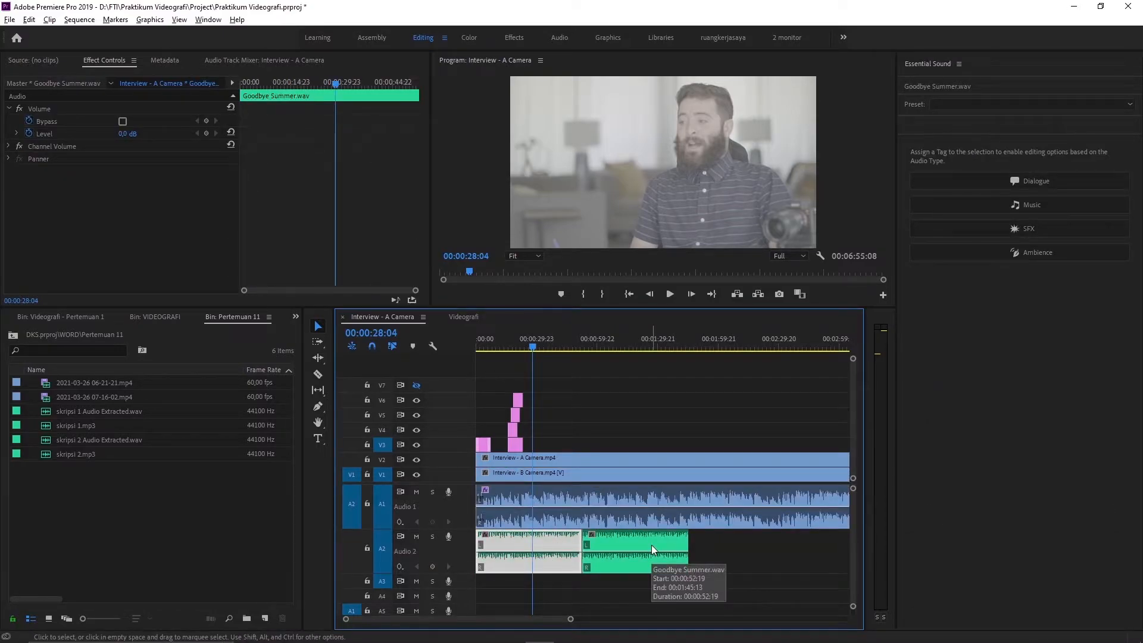
key("space")
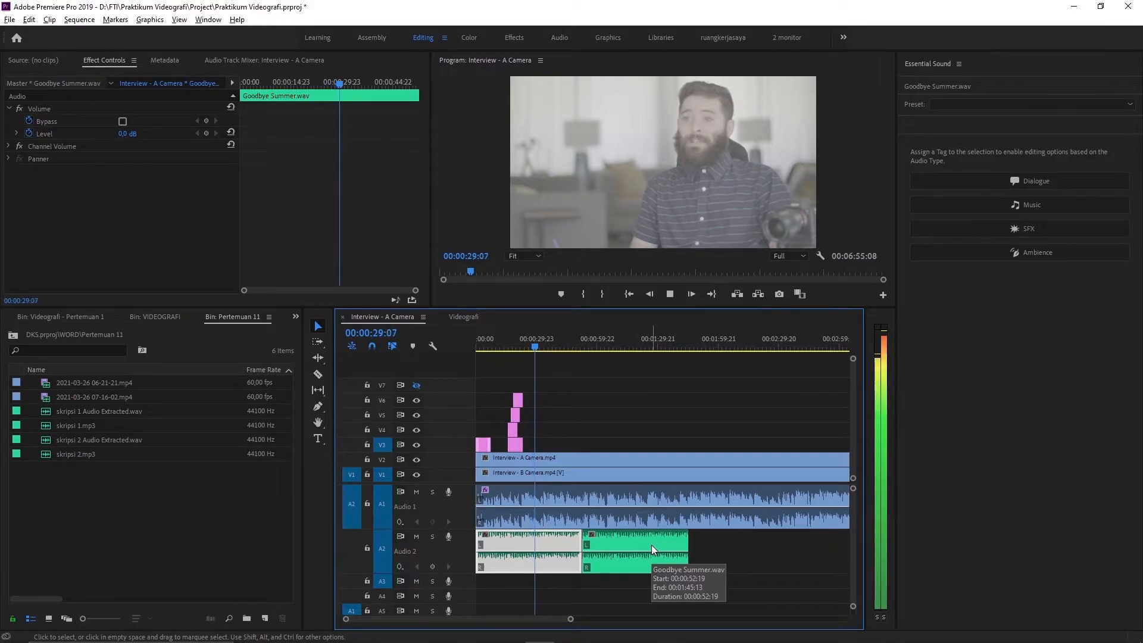
key("space")
- Select both Goodbye Summer.wav clips on the A2 track and tag them as Music
left_click_drag(731, 540, 563, 549)
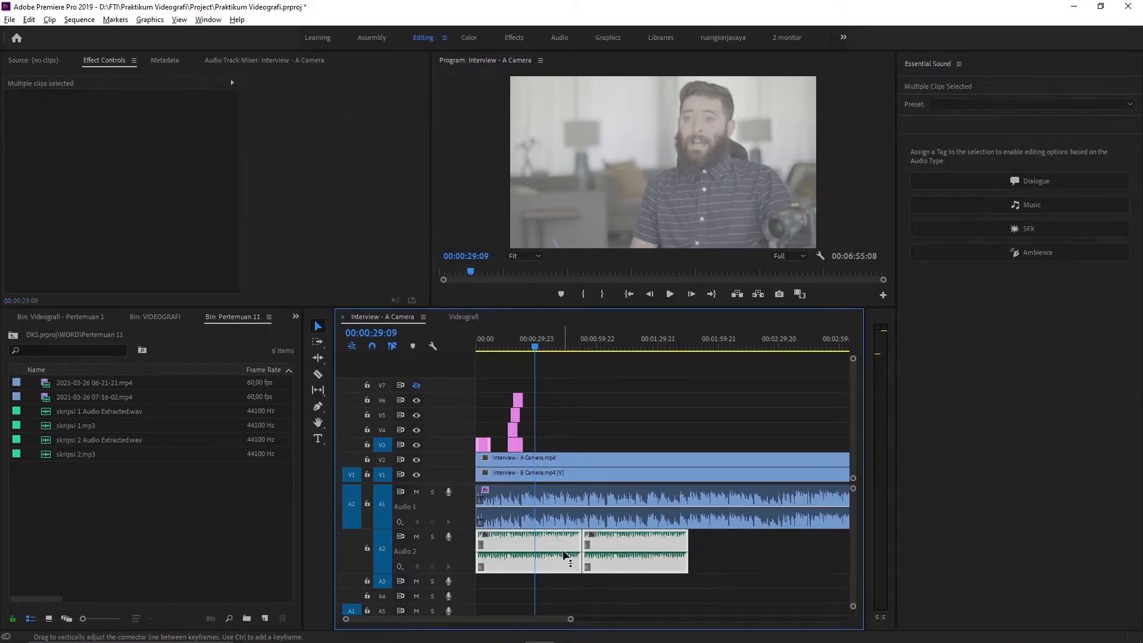
left_click(700, 571)
left_click_drag(730, 553, 557, 549)
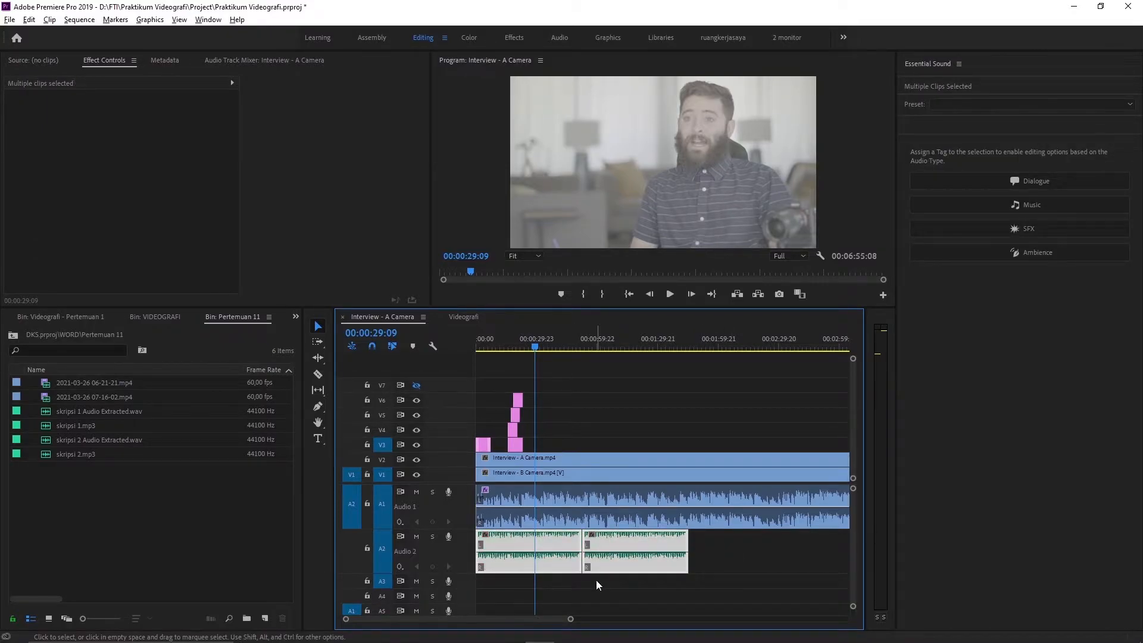
left_click(595, 579)
left_click(545, 537)
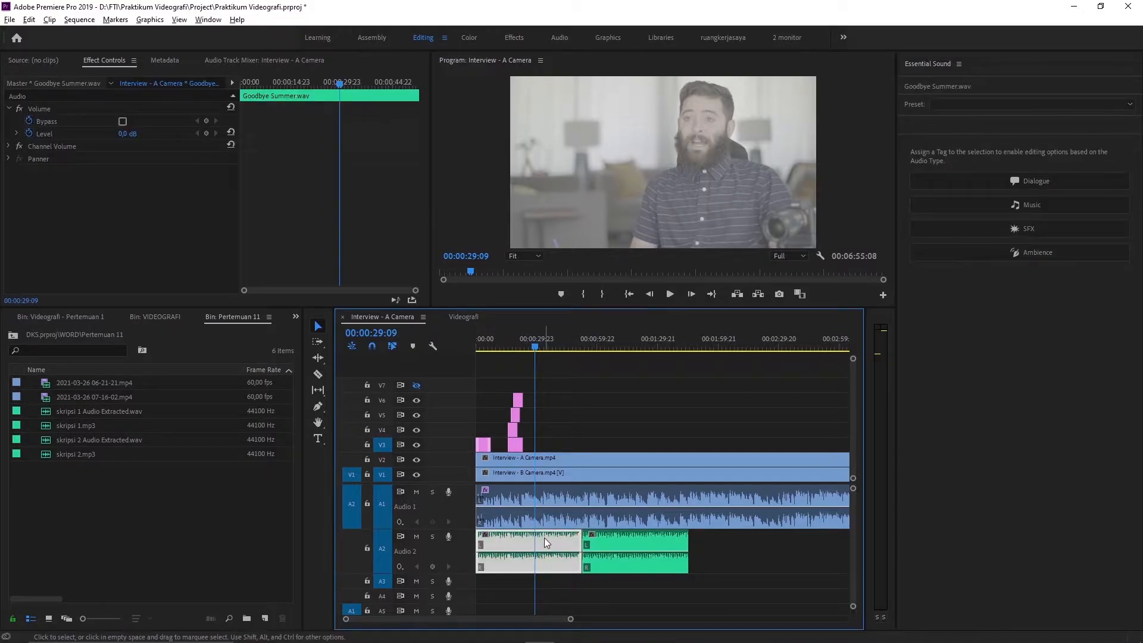
left_click(621, 540)
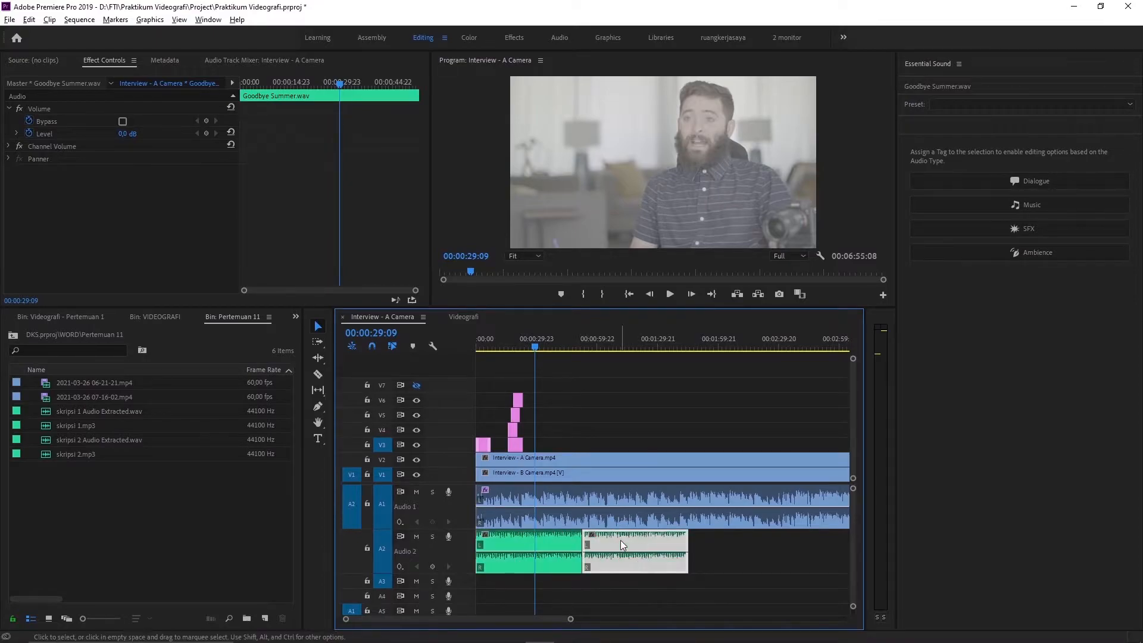
left_click(542, 554)
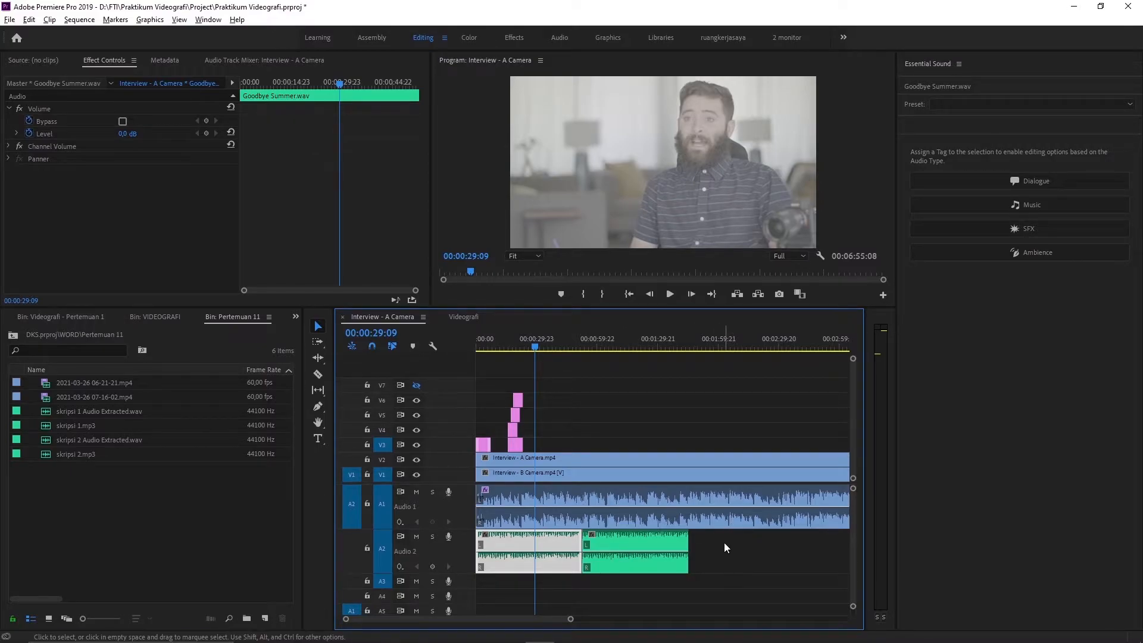
left_click_drag(723, 542, 564, 565)
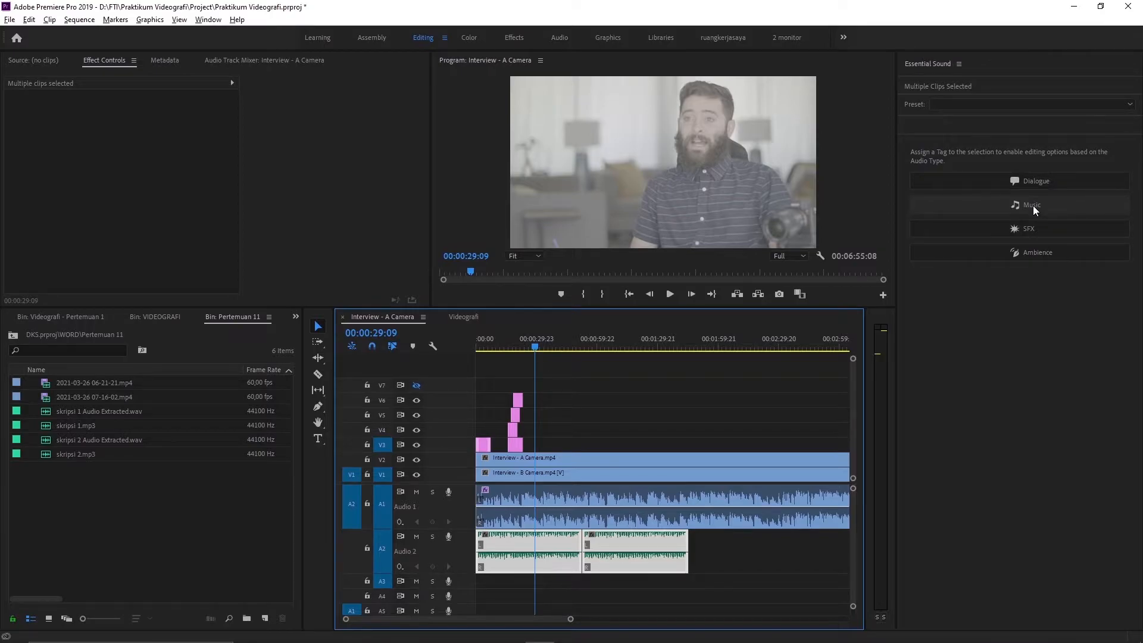
left_click(1006, 204)
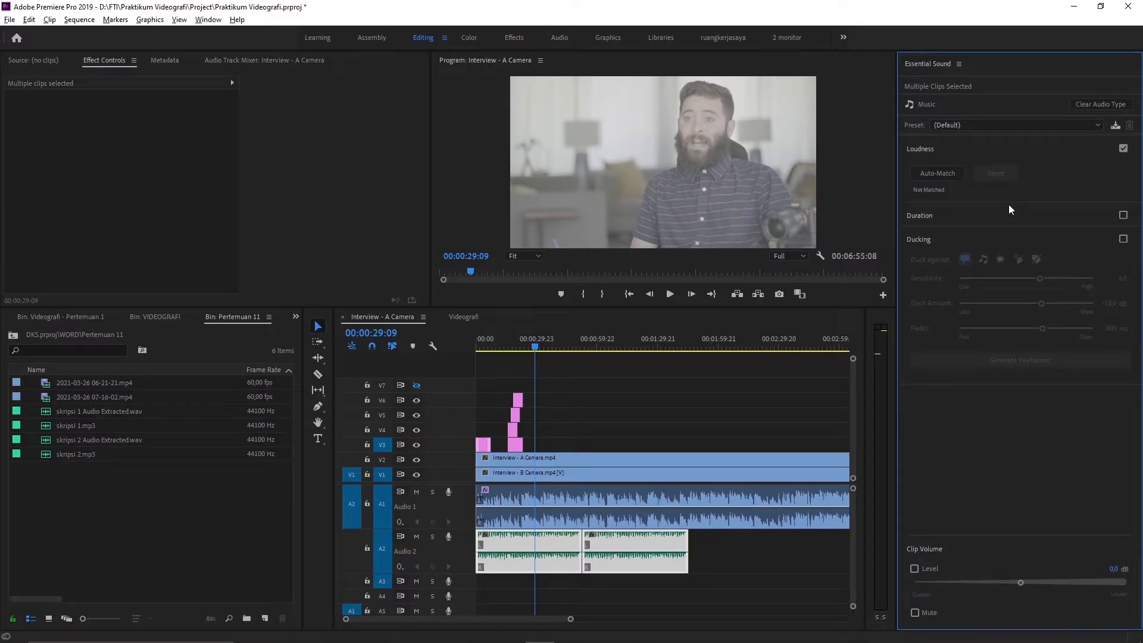
- Review the available Music presets for the two Goodbye Summer.wav clips alongside the interview dialogue
left_click(980, 124)
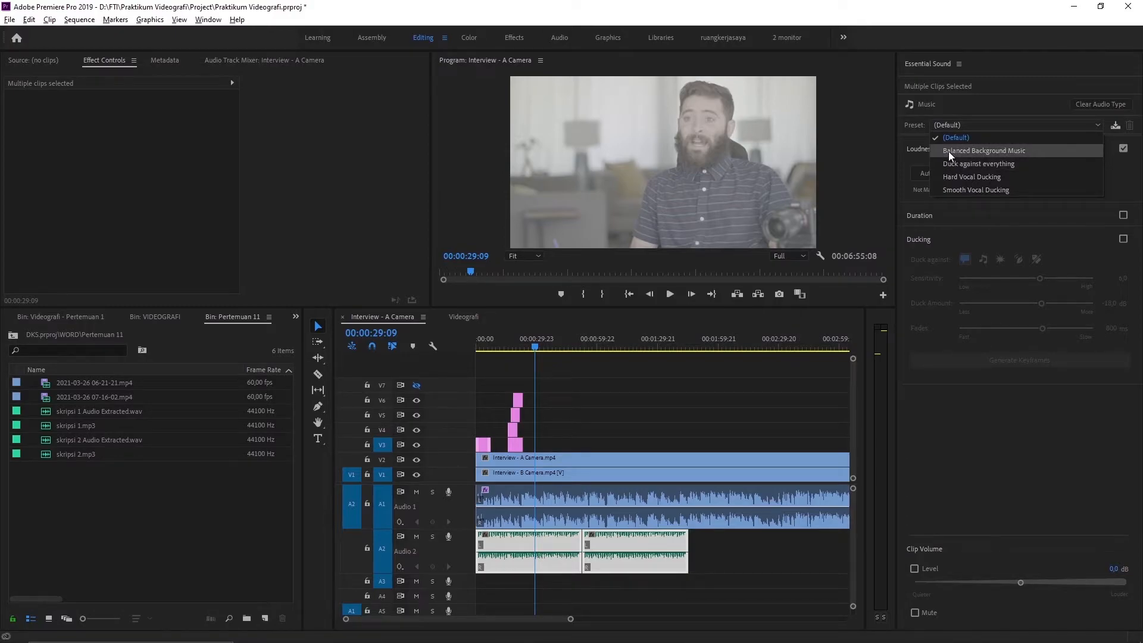
left_click(717, 494)
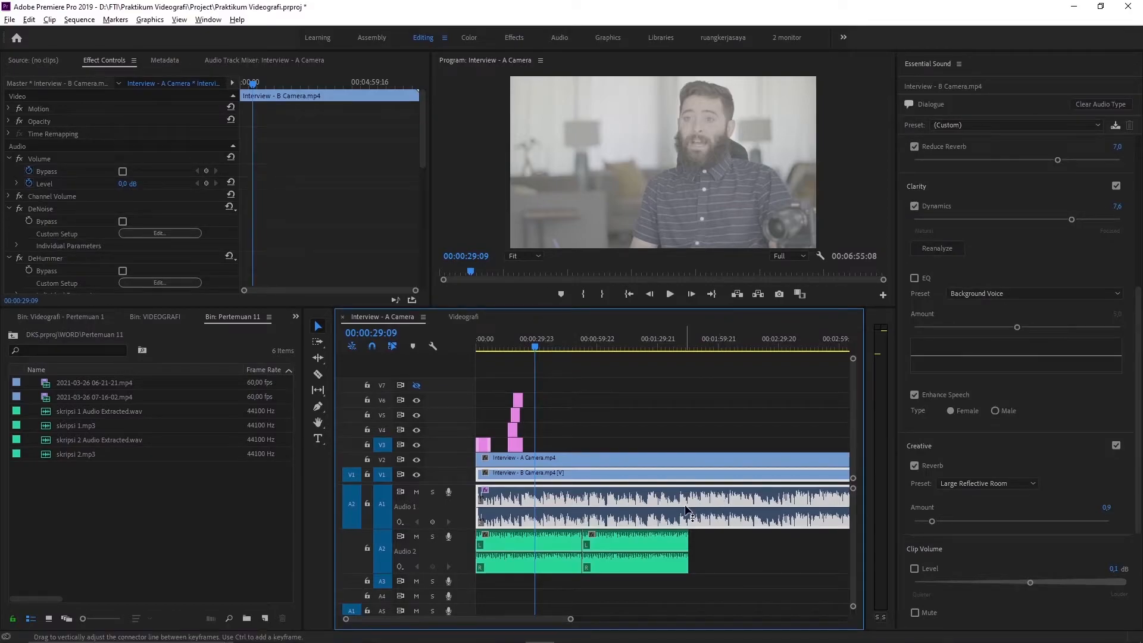
left_click(648, 548)
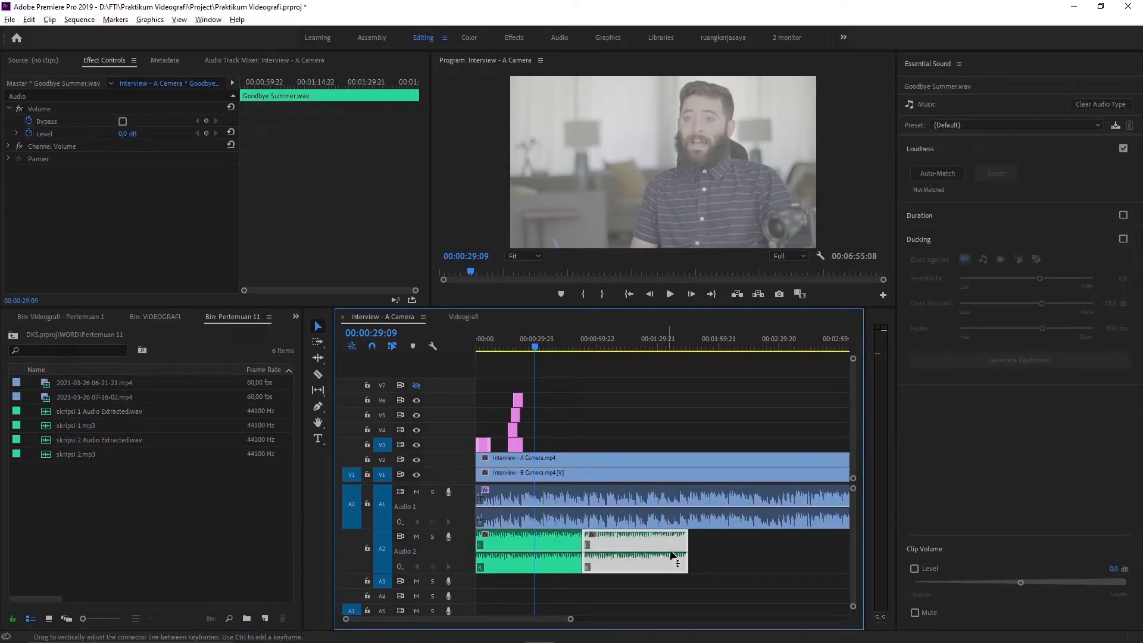
left_click_drag(547, 545, 548, 549)
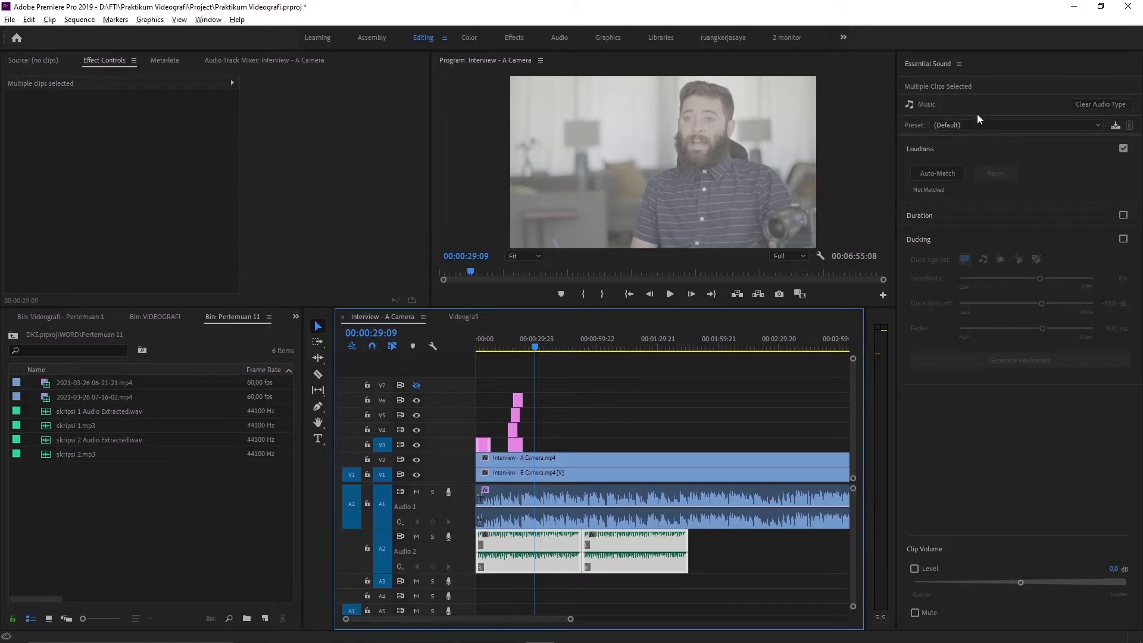
left_click(988, 127)
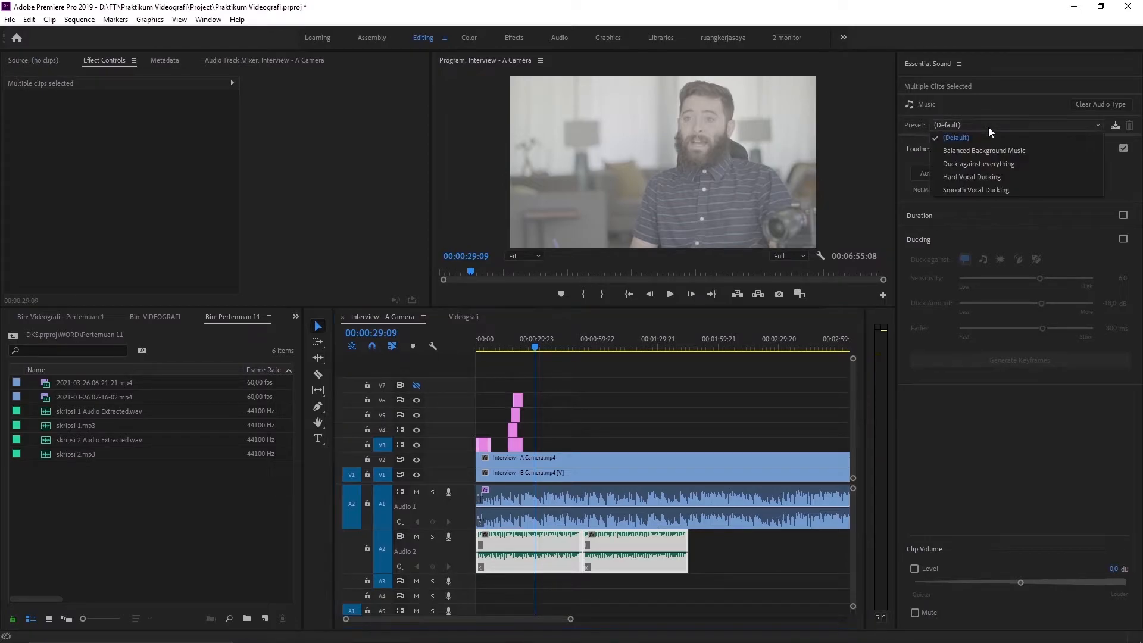
left_click(988, 127)
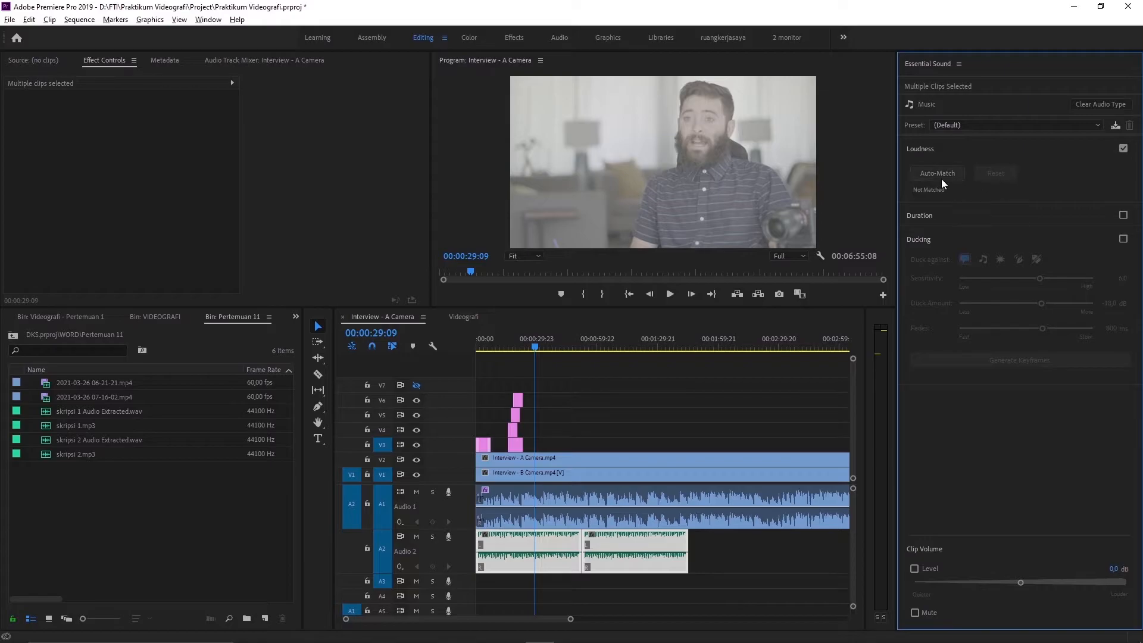
- Expand the Duration section and enable Ducking against dialogue for both music clips
left_click(969, 216)
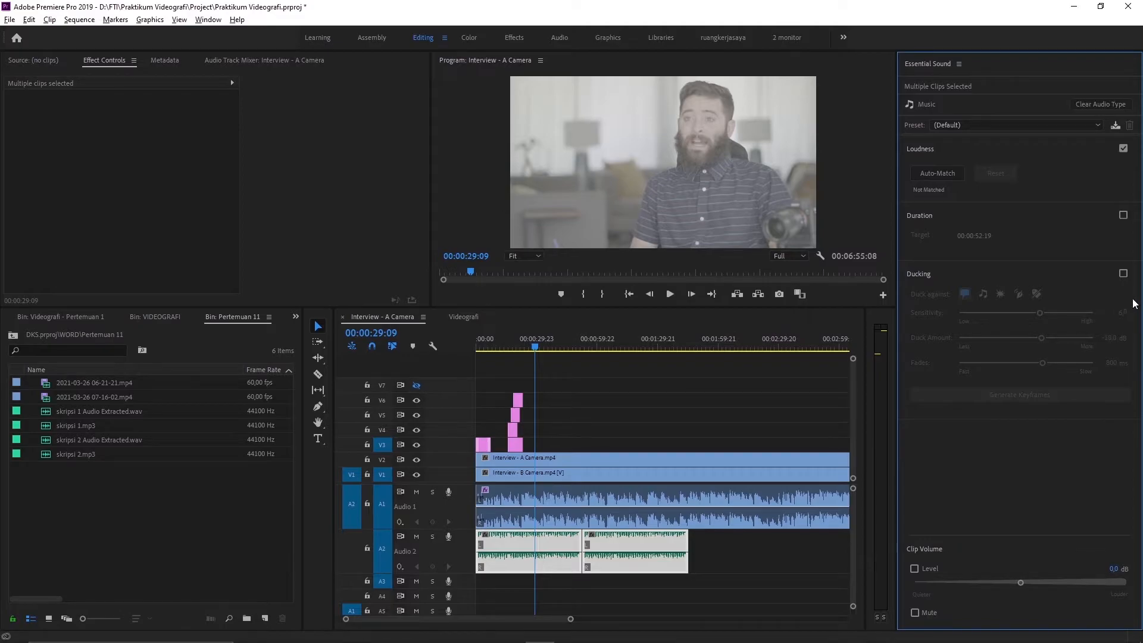
left_click(1124, 278)
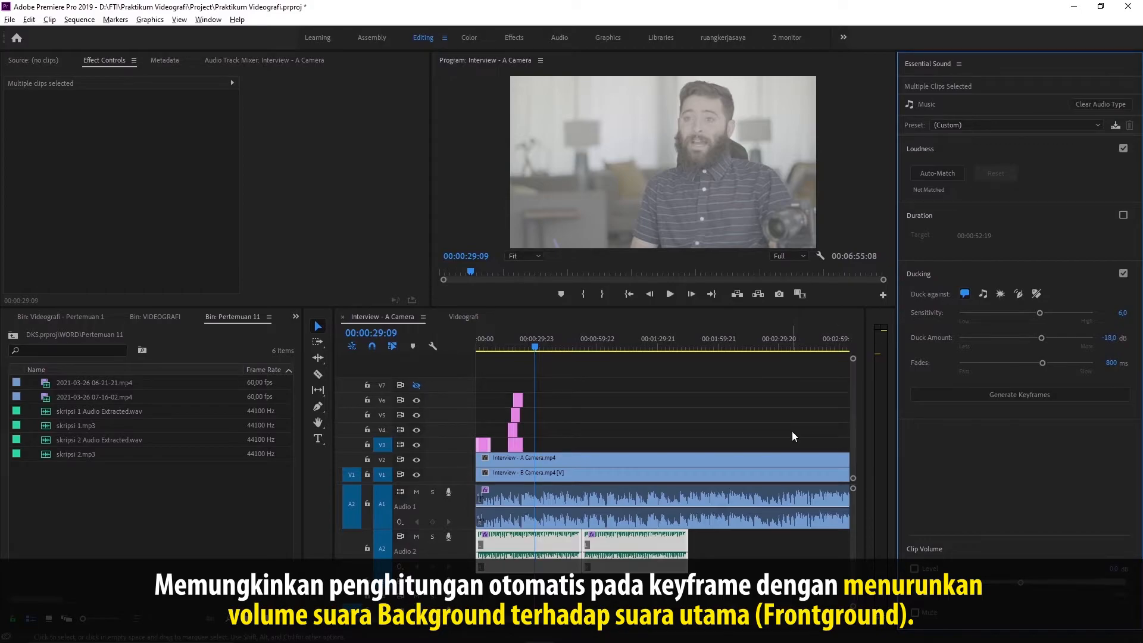
- Switch to the Videografi sequence, move to about 38 seconds and check the audio types of the A3 music clip and A1 narration clip
left_click(464, 317)
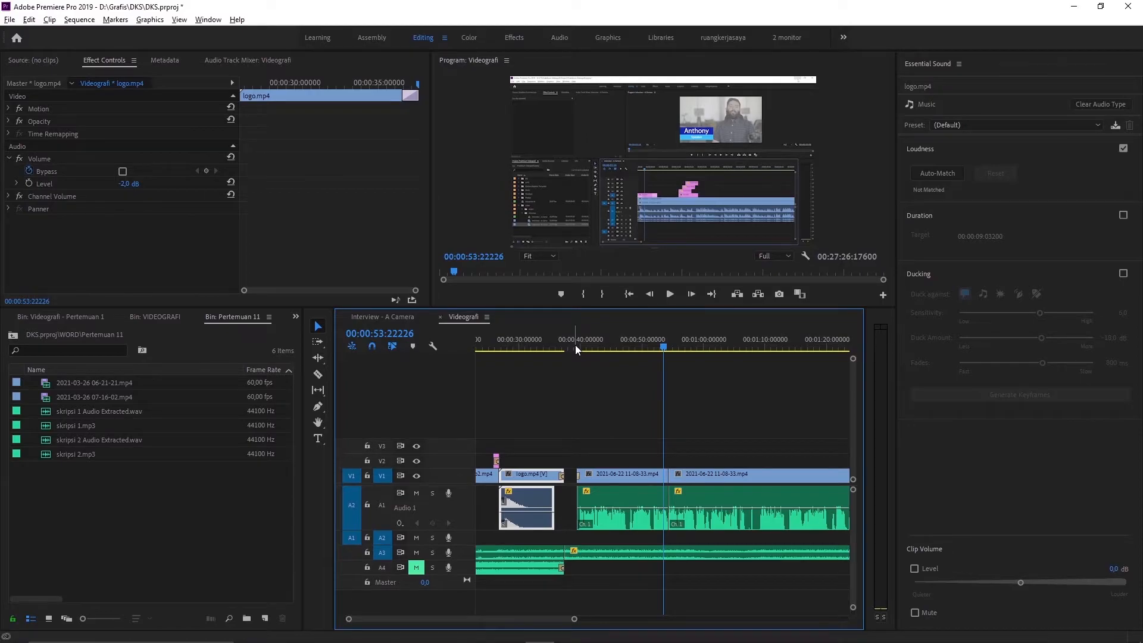
left_click(575, 345)
key("equal")
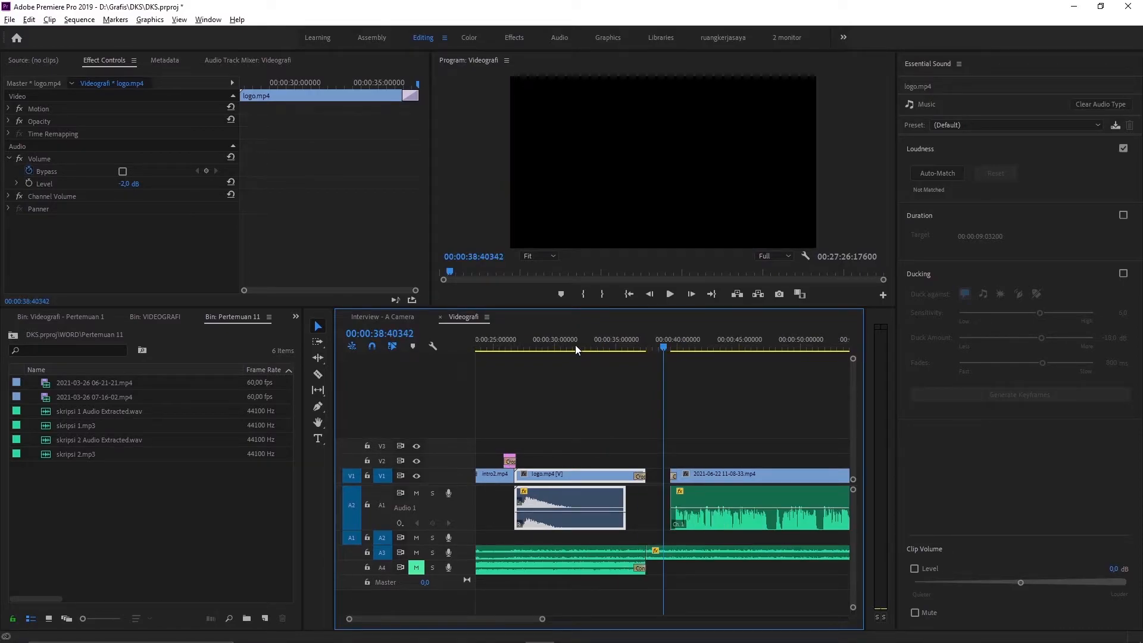
key("equal")
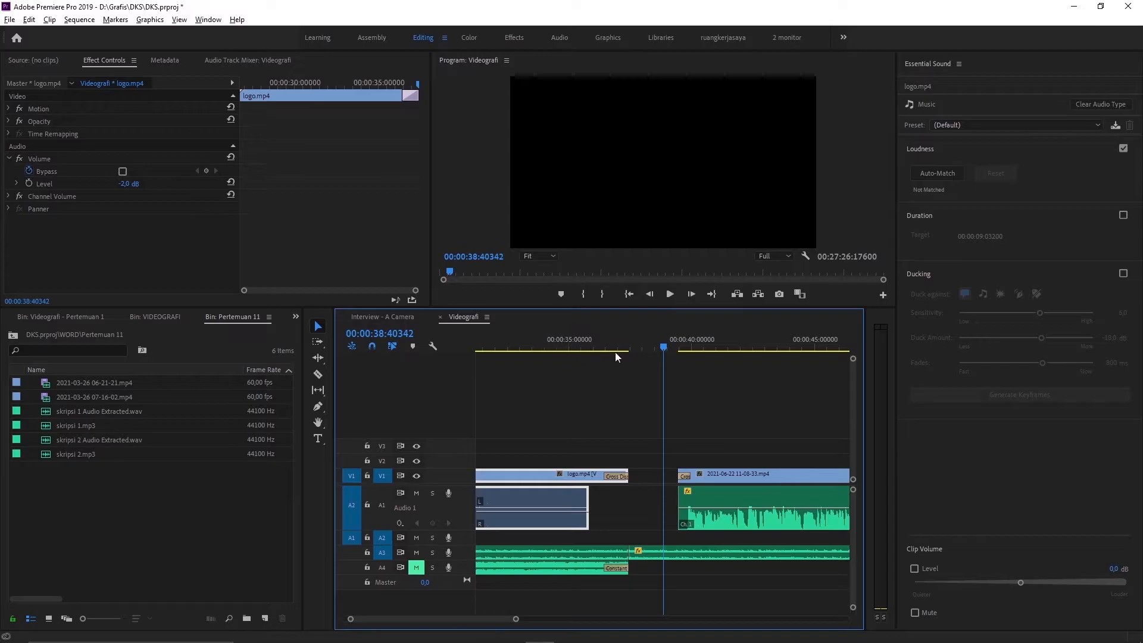
left_click(718, 552)
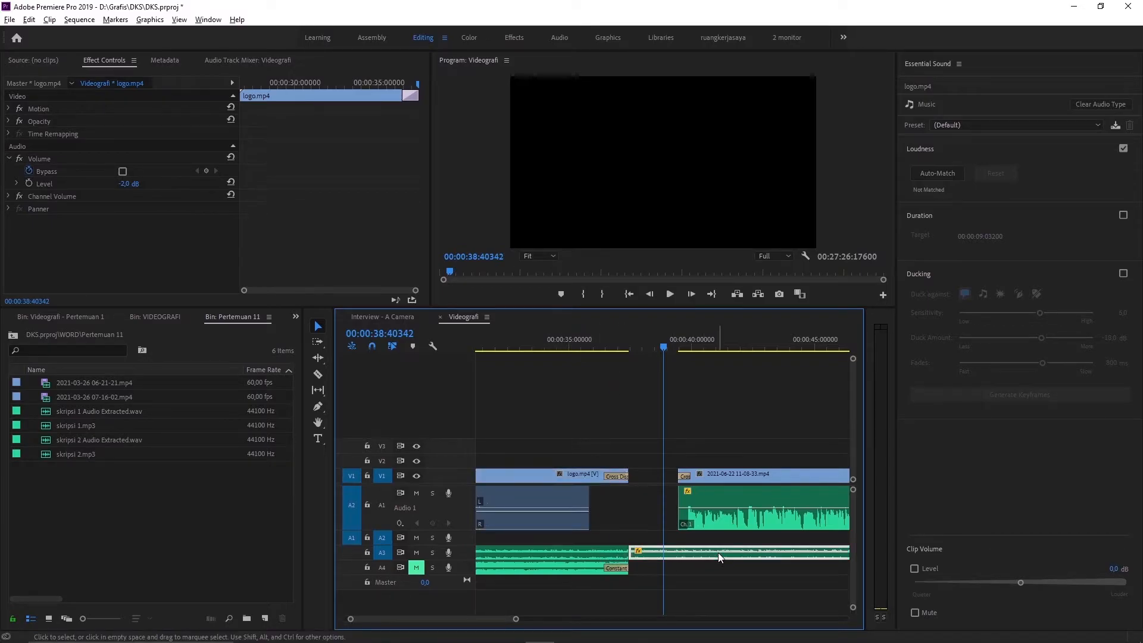
left_click(748, 524)
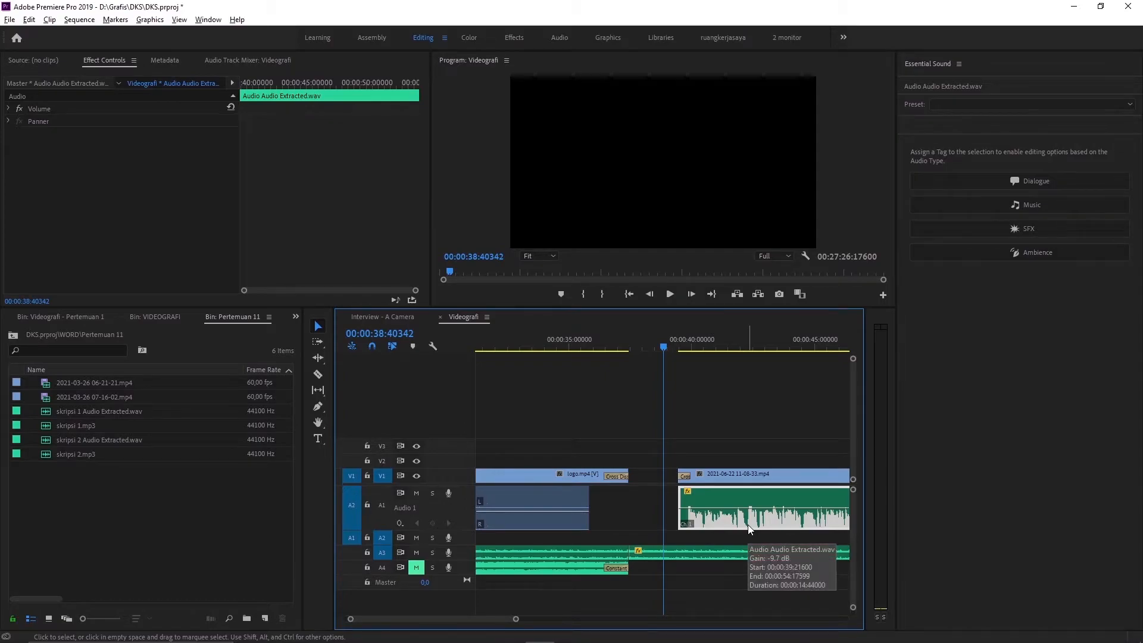
- Select all narration clips on the A1 track of the Videografi sequence and tag them as Dialogue
key("minus")
key("minus")
key("minus")
key("minus")
key("minus")
key("minus")
key("minus")
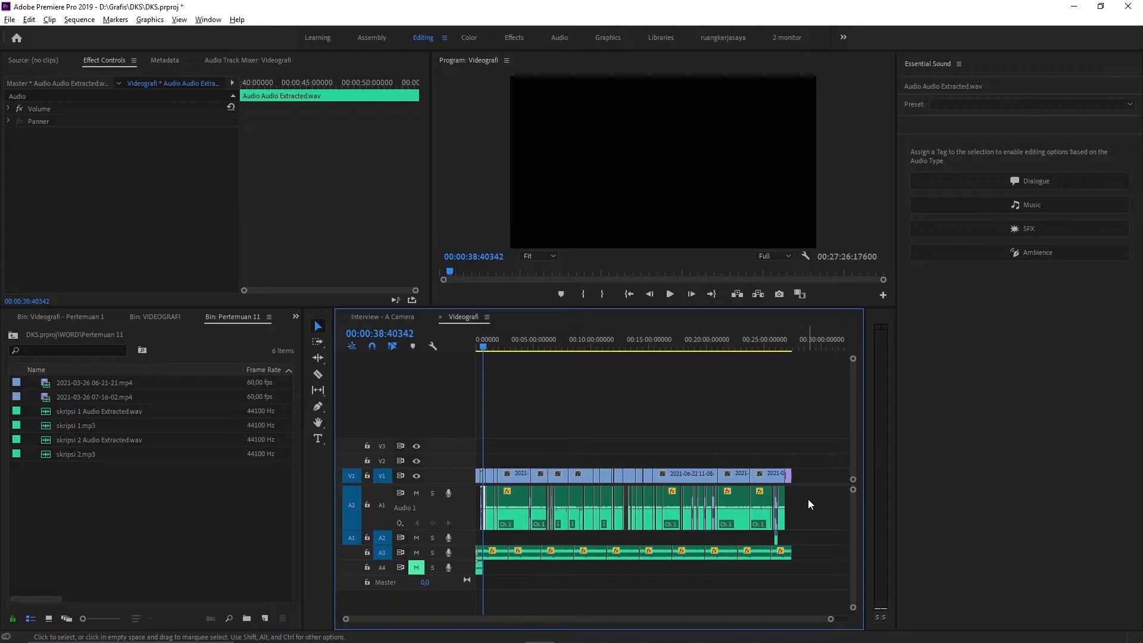
left_click_drag(819, 494, 484, 505)
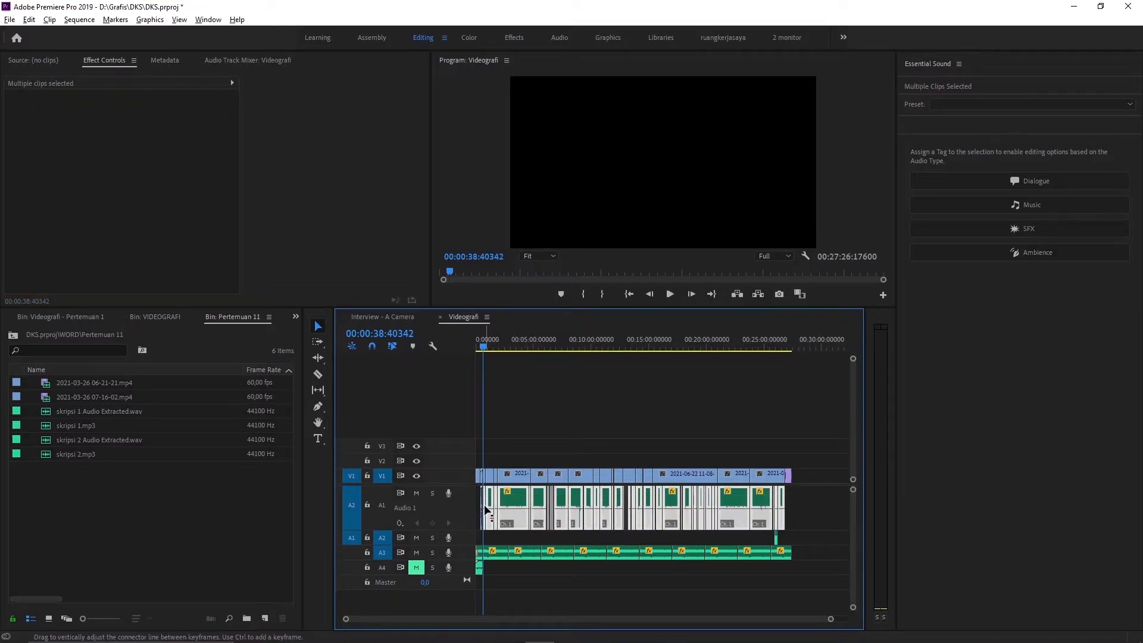
left_click(1033, 178)
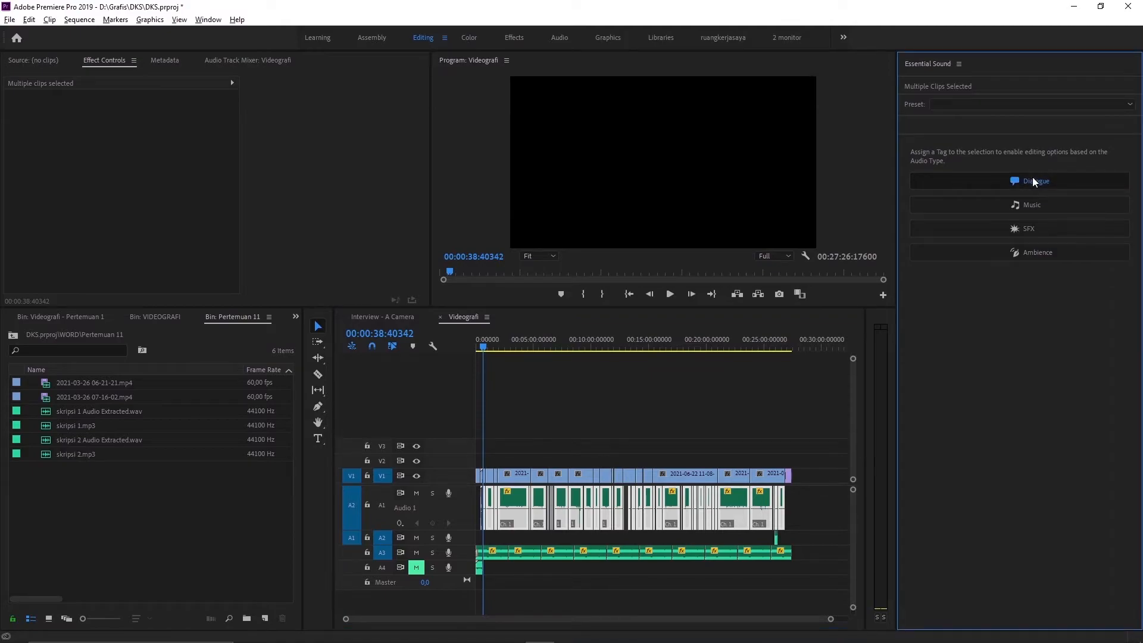
- Select the background music clips following the intro on the A3 track and tag them as Music
left_click(816, 552)
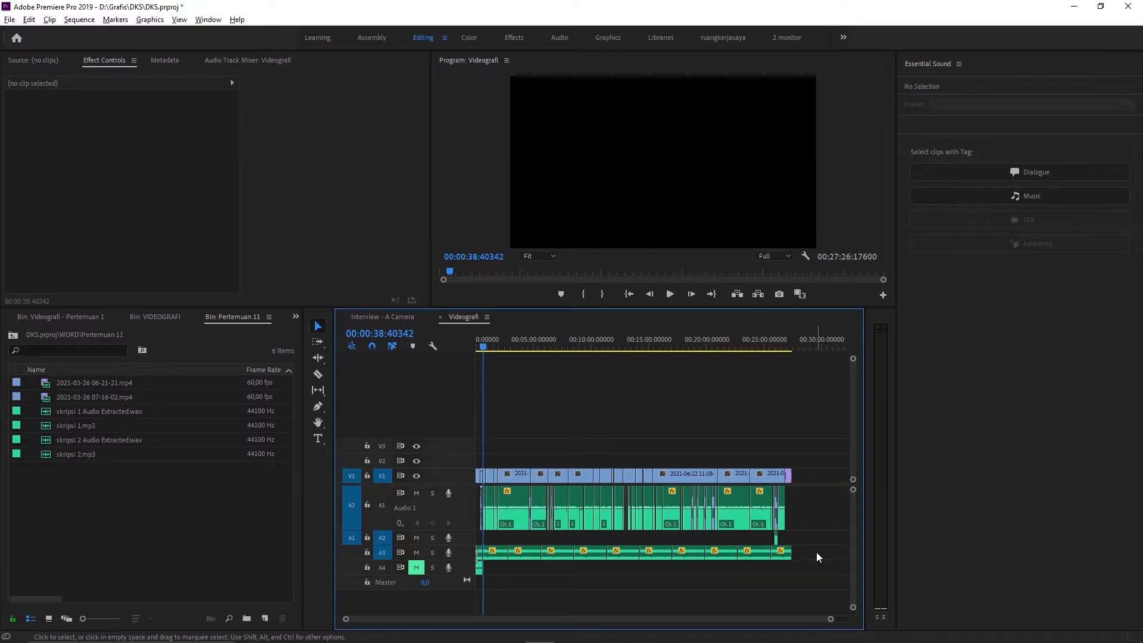
left_click_drag(816, 551, 498, 554)
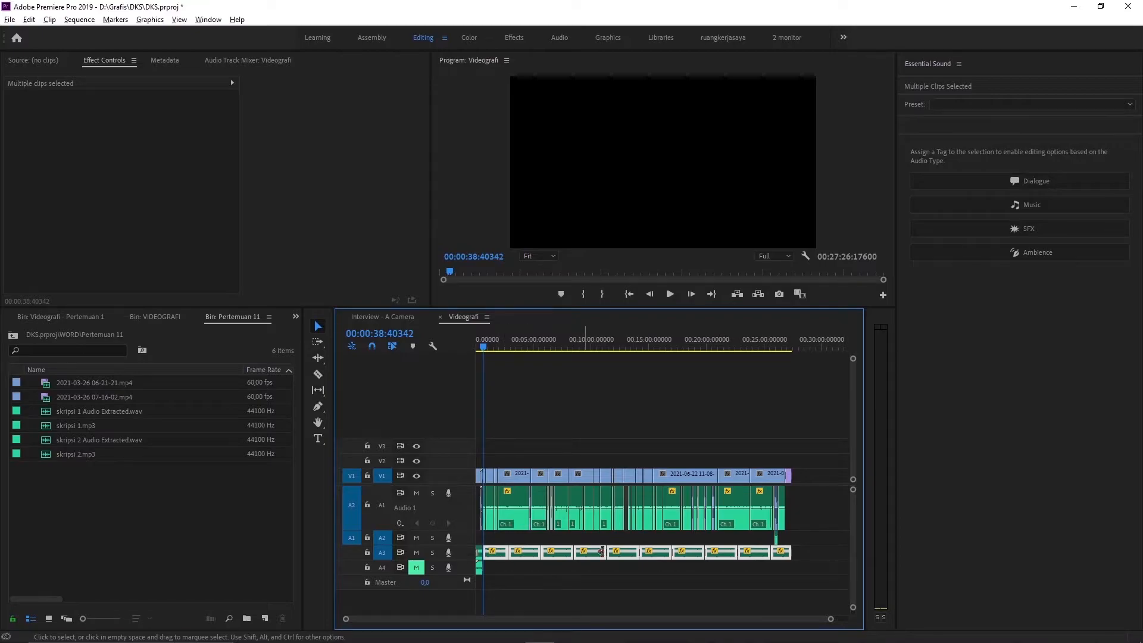
left_click(1026, 208)
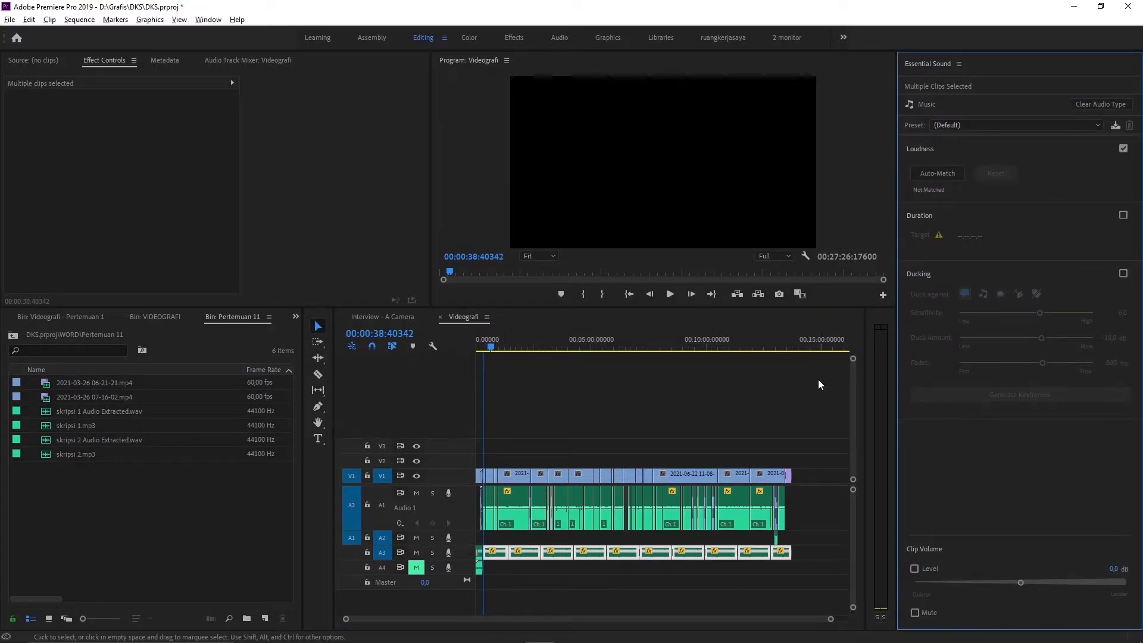
- Play from about 38 seconds to hear the music under the narration, and expand the A3 audio track
key("equal")
key("equal")
key("equal")
key("equal")
left_click(638, 340)
key("space")
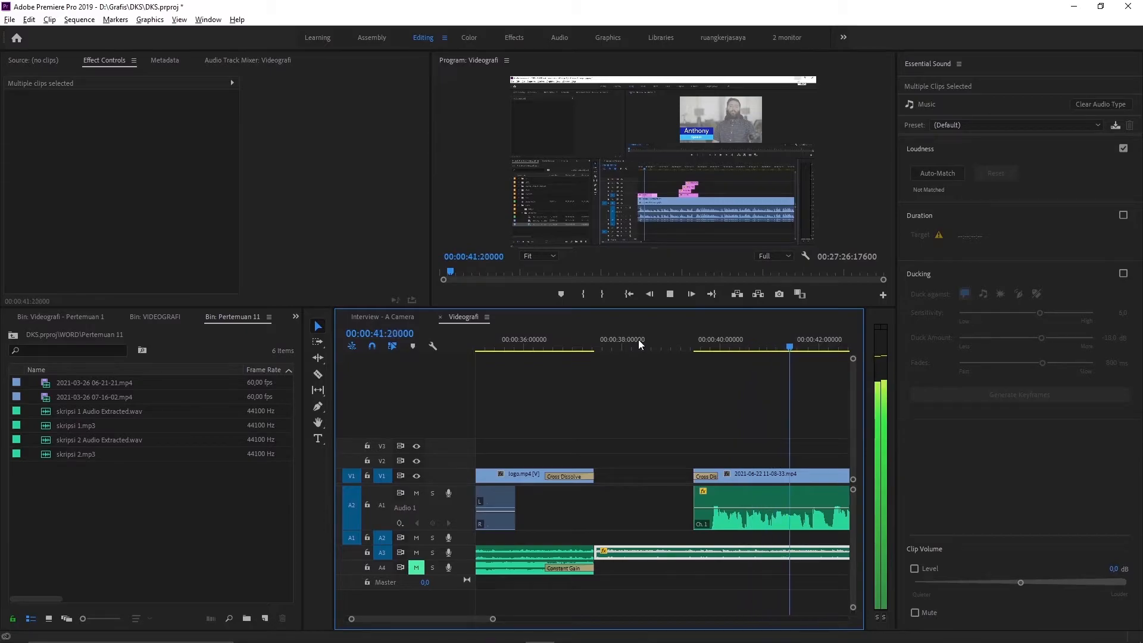
key("space")
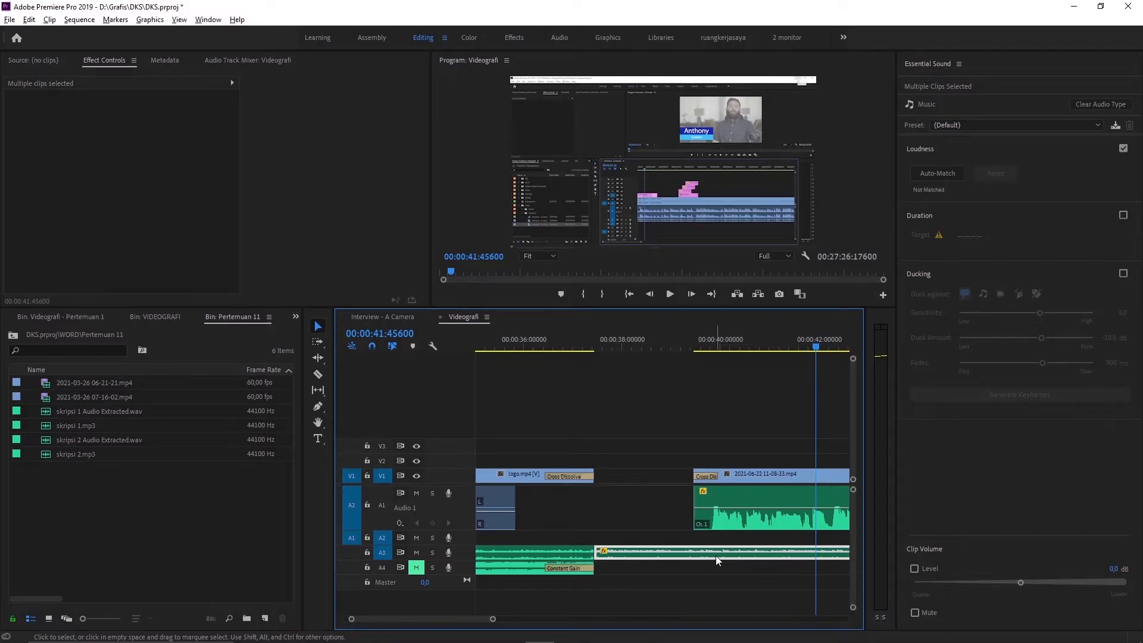
double_click(460, 552)
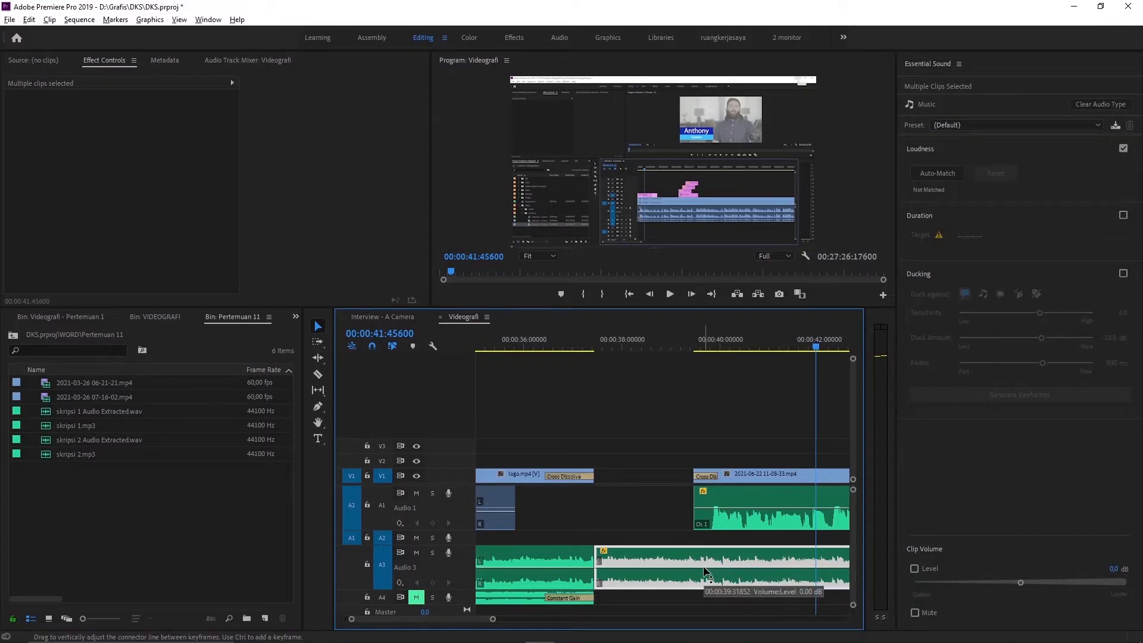
- Add two pairs of volume keyframes with the Pen tool on the A3 music clip, around the first spoken passage
left_click(316, 409)
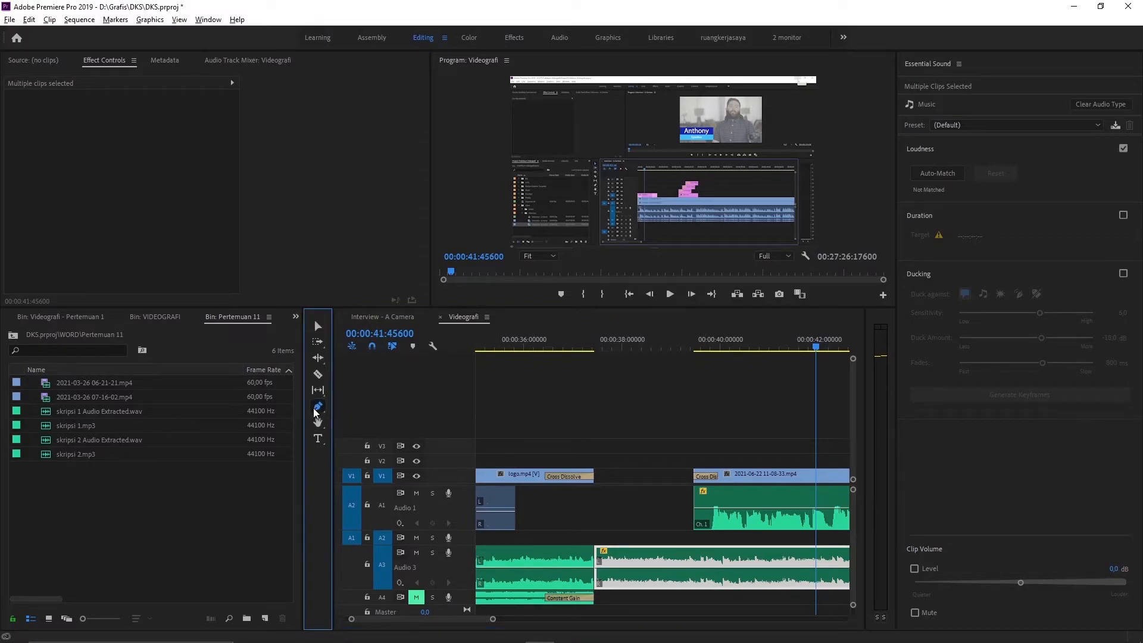
left_click(709, 568)
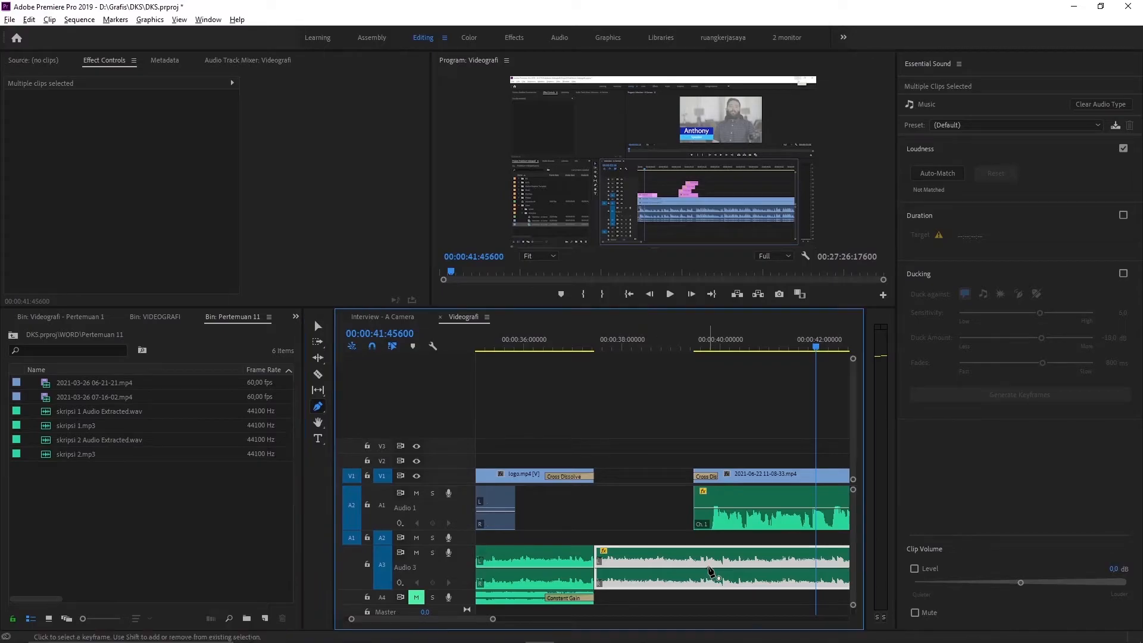
left_click(716, 568)
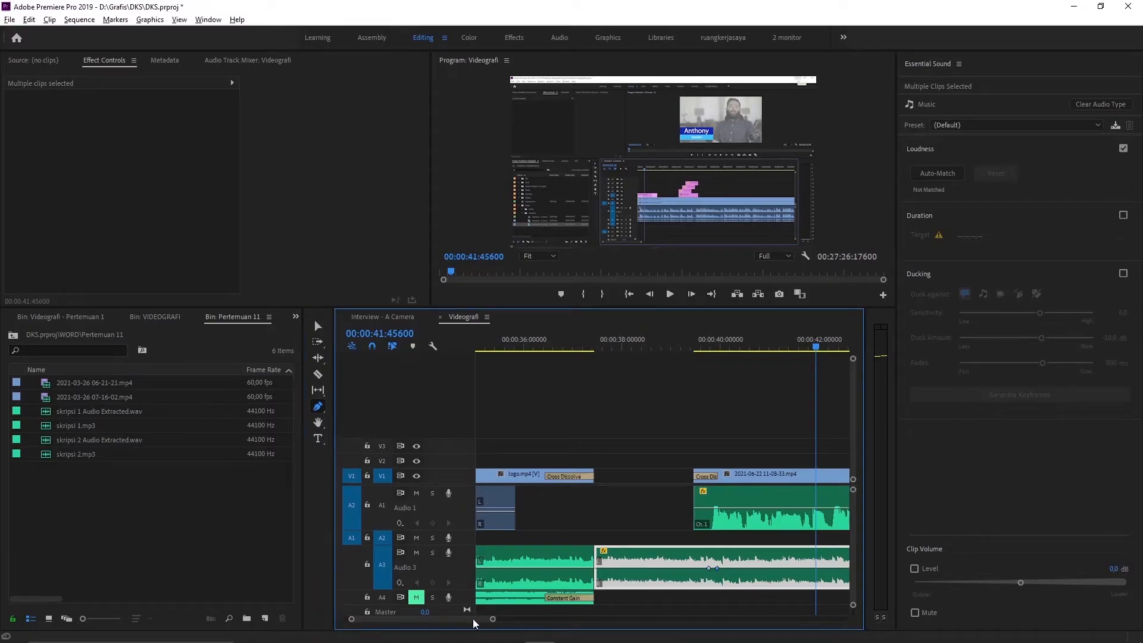
scroll(467, 624, "down", 5)
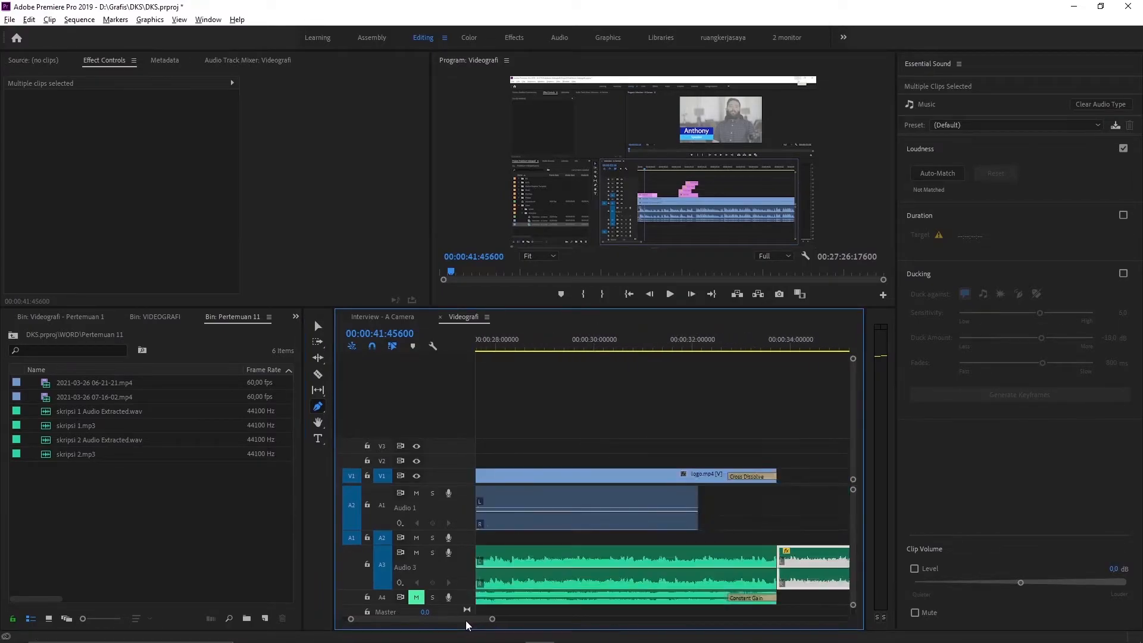
scroll(469, 623, "down", 2)
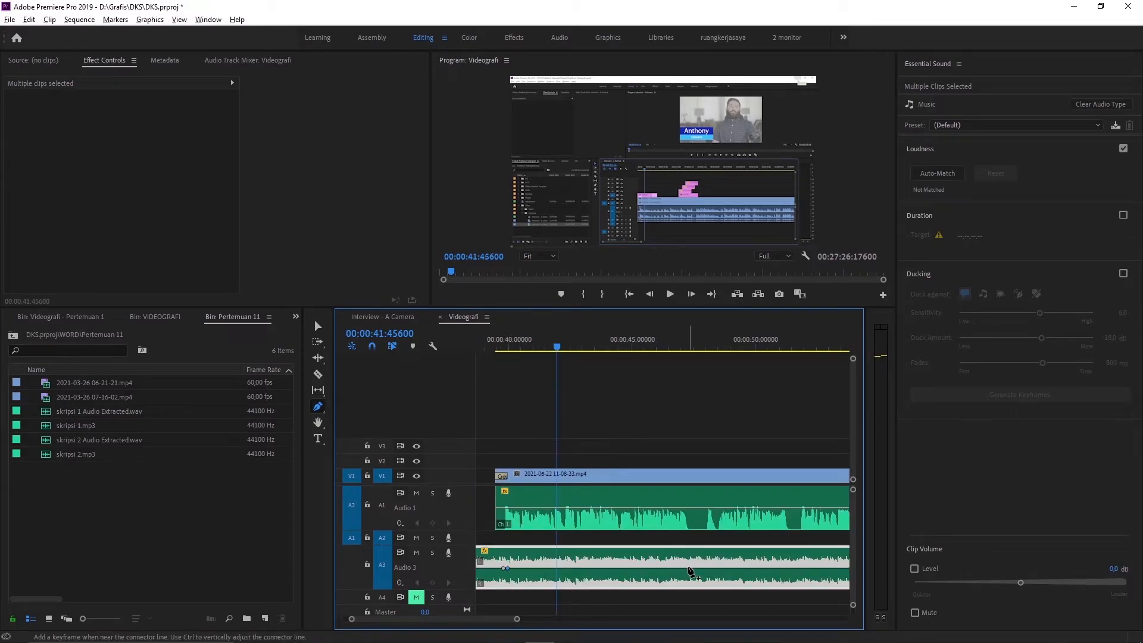
left_click(689, 569)
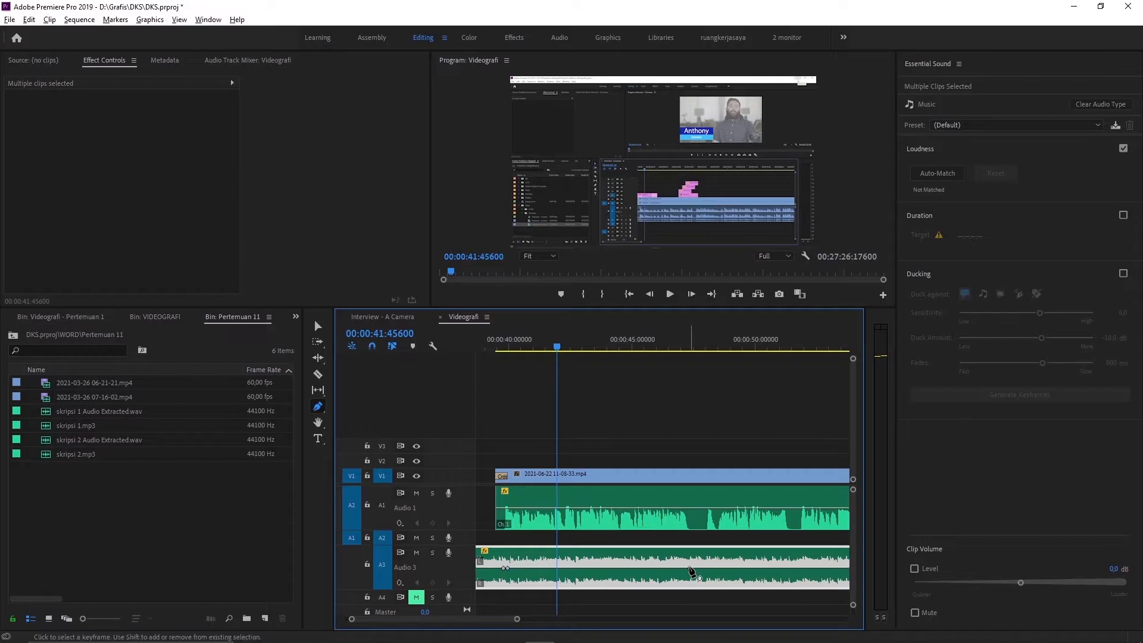
left_click(695, 569)
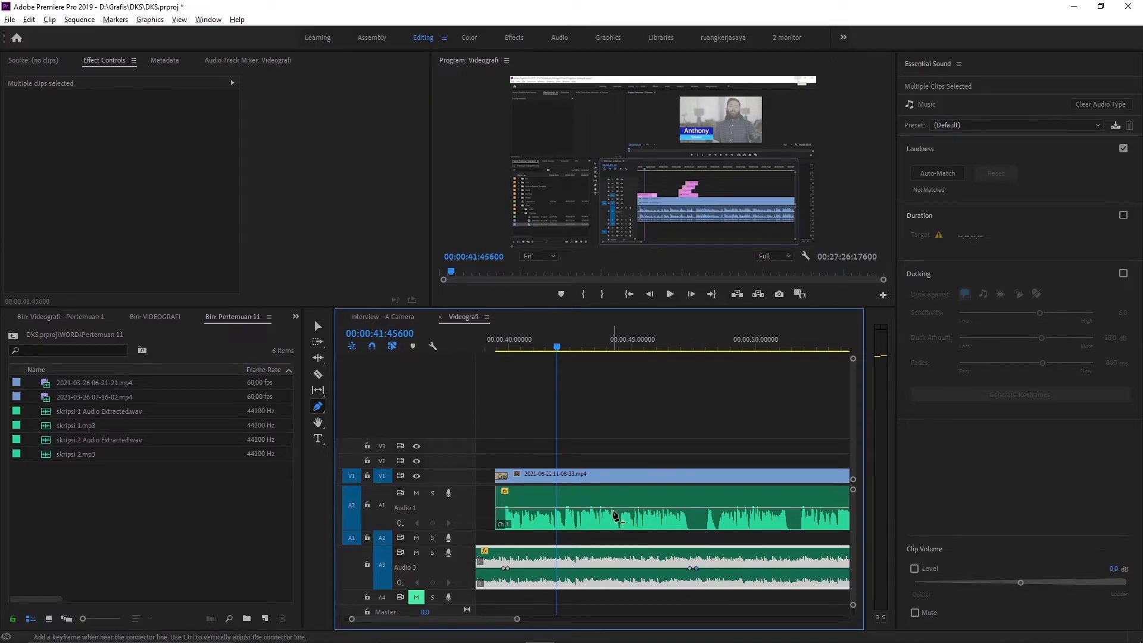
- Lower the music volume between the keyframe pairs to about -7 dB and play back the passage
left_click(318, 325)
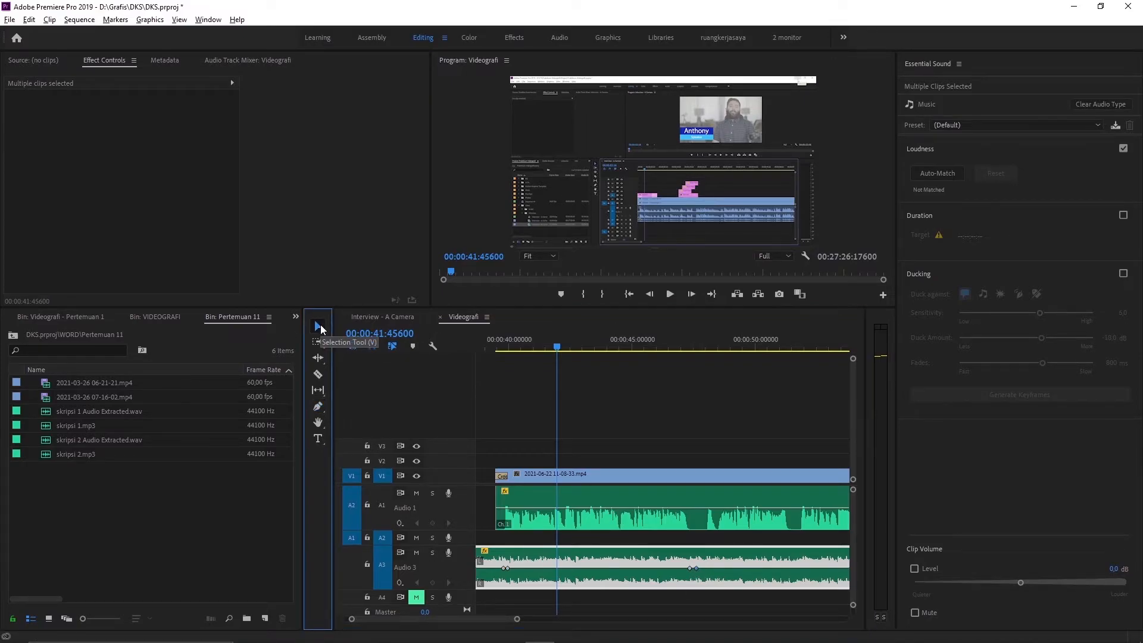
left_click(604, 571)
left_click_drag(604, 568, 603, 576)
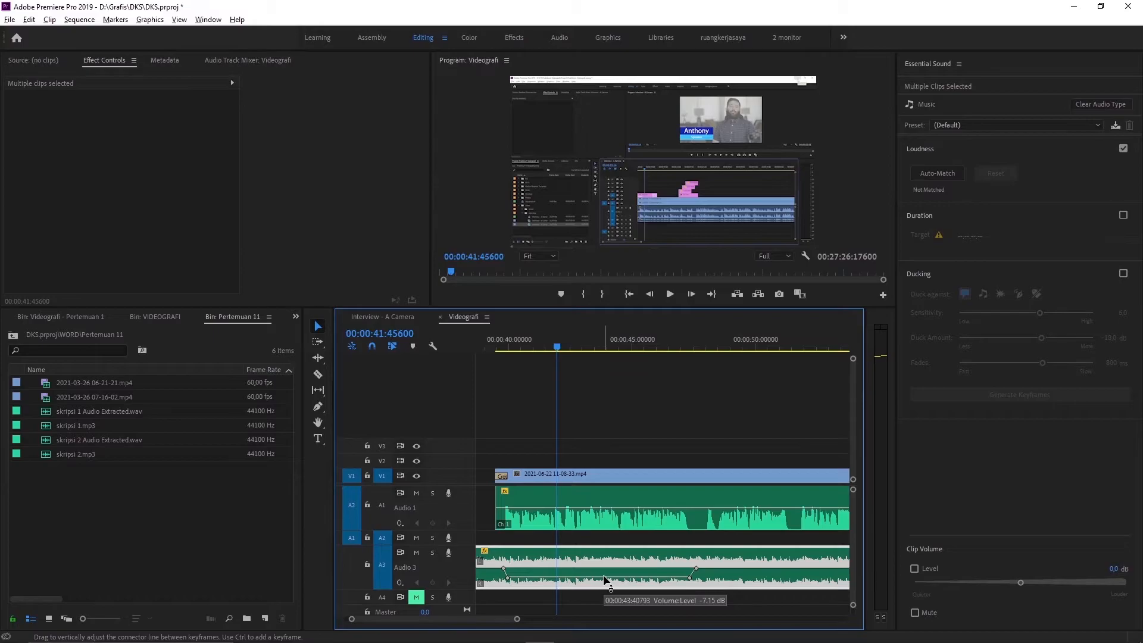
left_click(484, 346)
key("space")
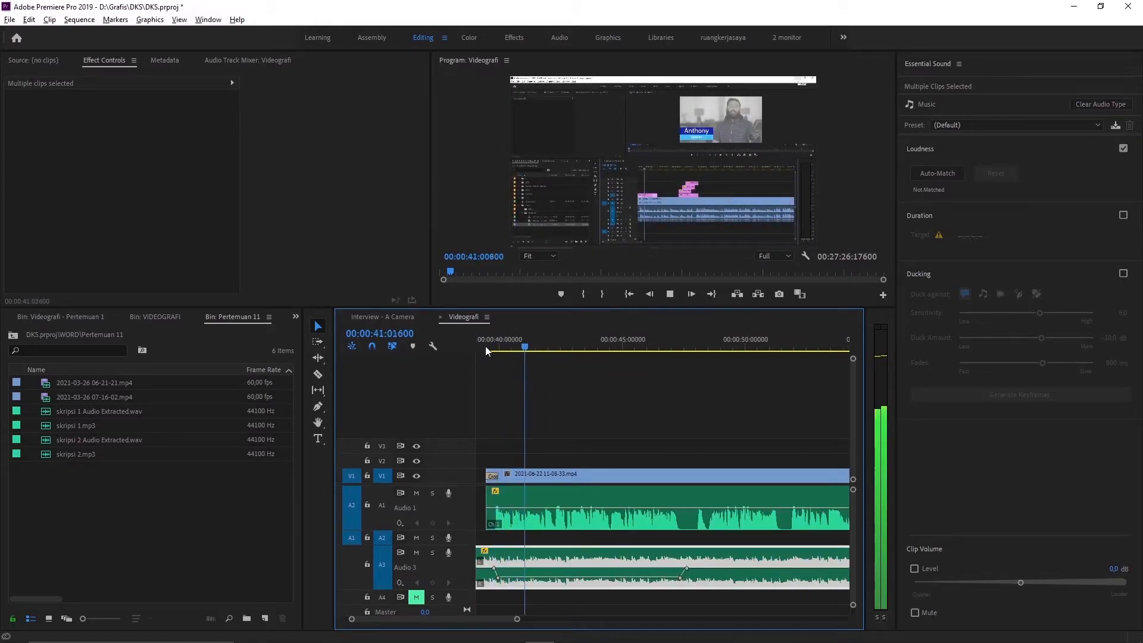
key("space")
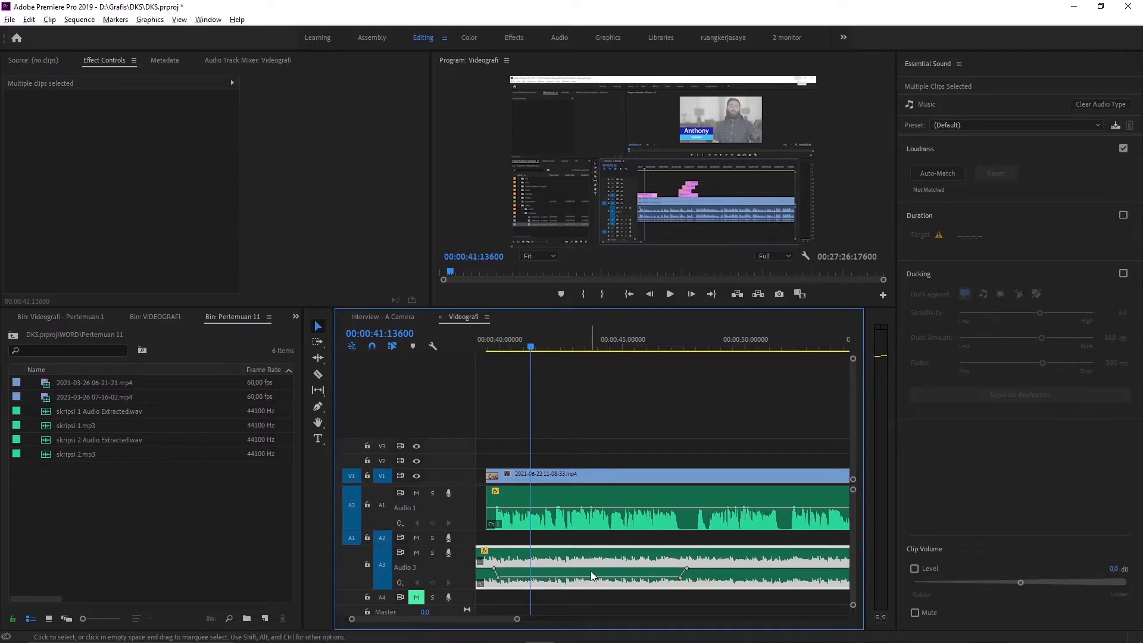
- Lower the music volume further between the keyframe pairs and replay from the start of the narration
left_click_drag(593, 576, 595, 586)
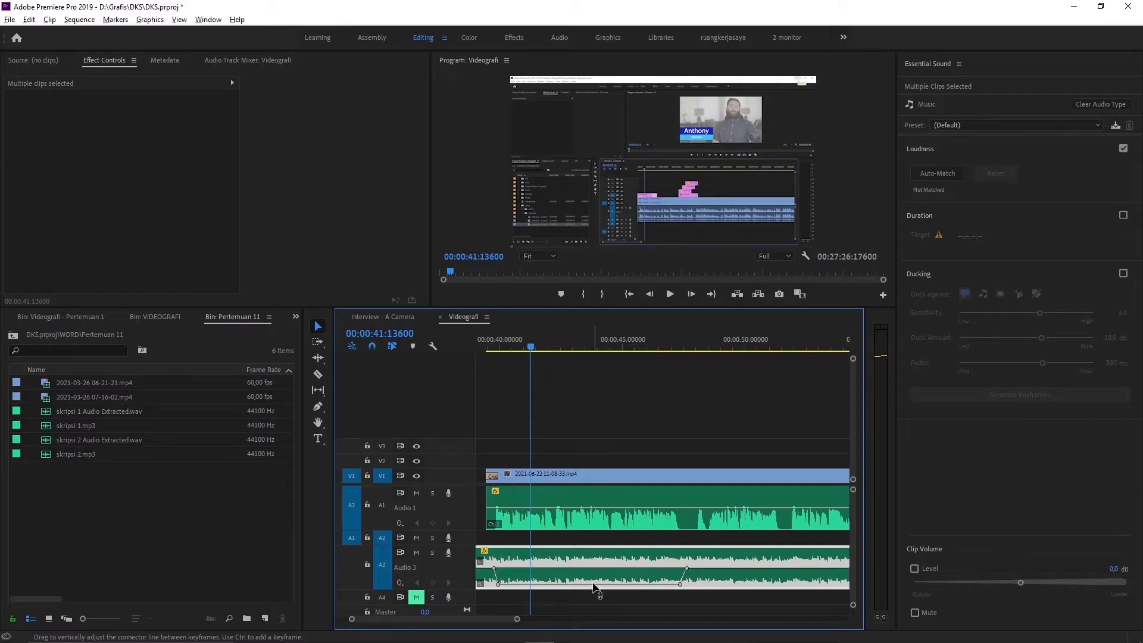
left_click(485, 347)
key("space")
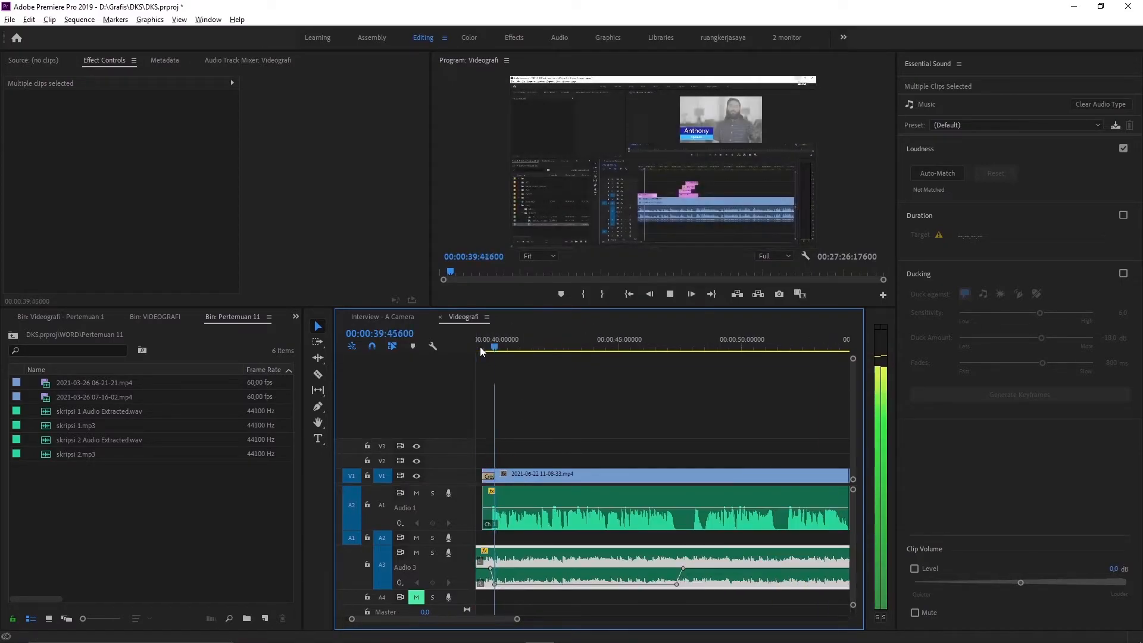
key("space")
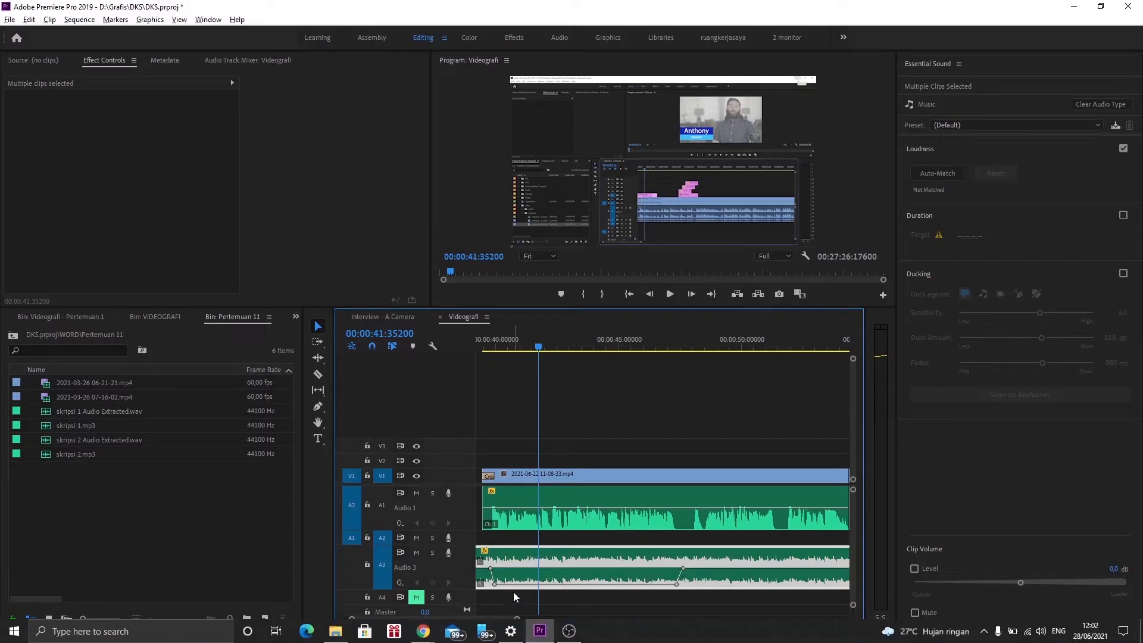
- Undo the manual volume keyframes on the A3 music clip
scroll(517, 622, "down", 3)
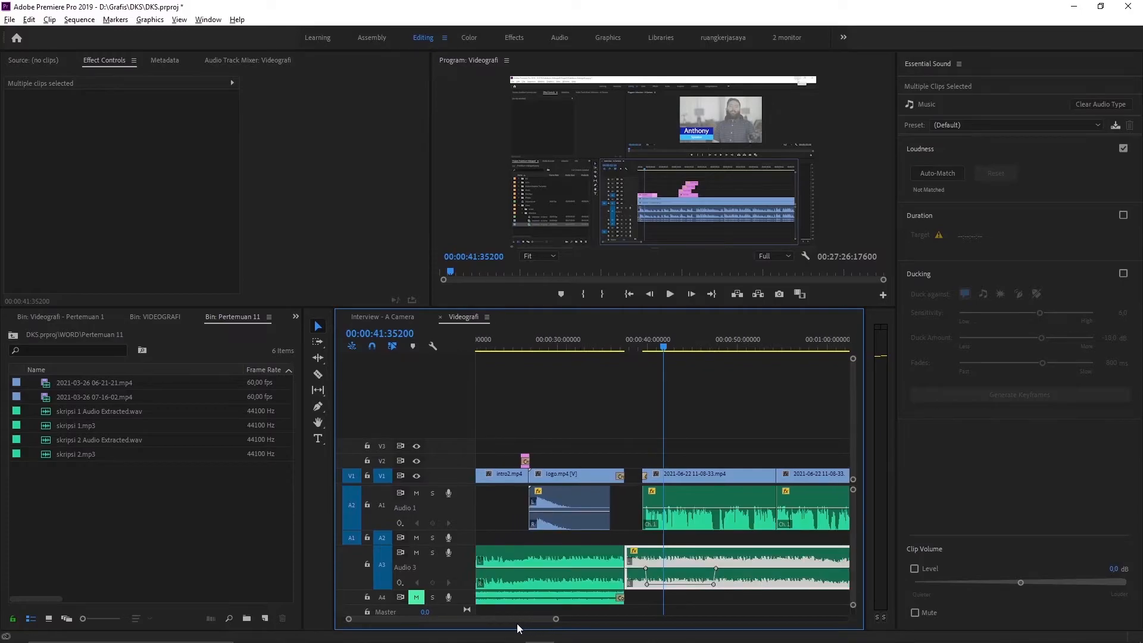
left_click_drag(516, 620, 523, 619)
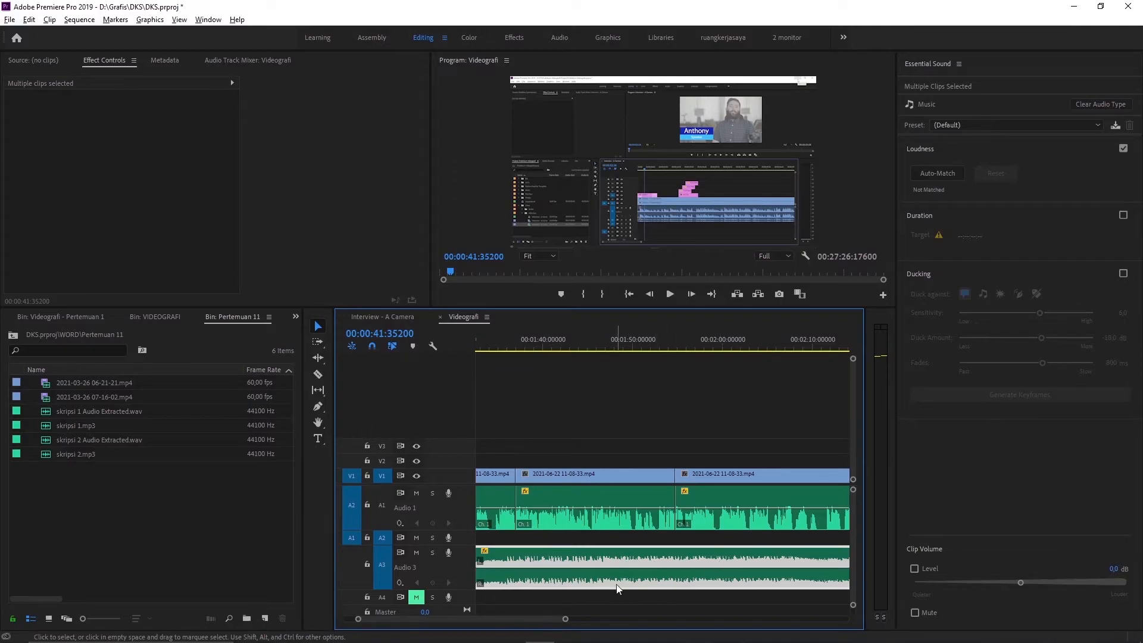
mouse_move(529, 618)
left_mouse_down()
mouse_move(545, 617)
mouse_move(500, 617)
mouse_move(520, 618)
left_mouse_up()
key("ctrl+z")
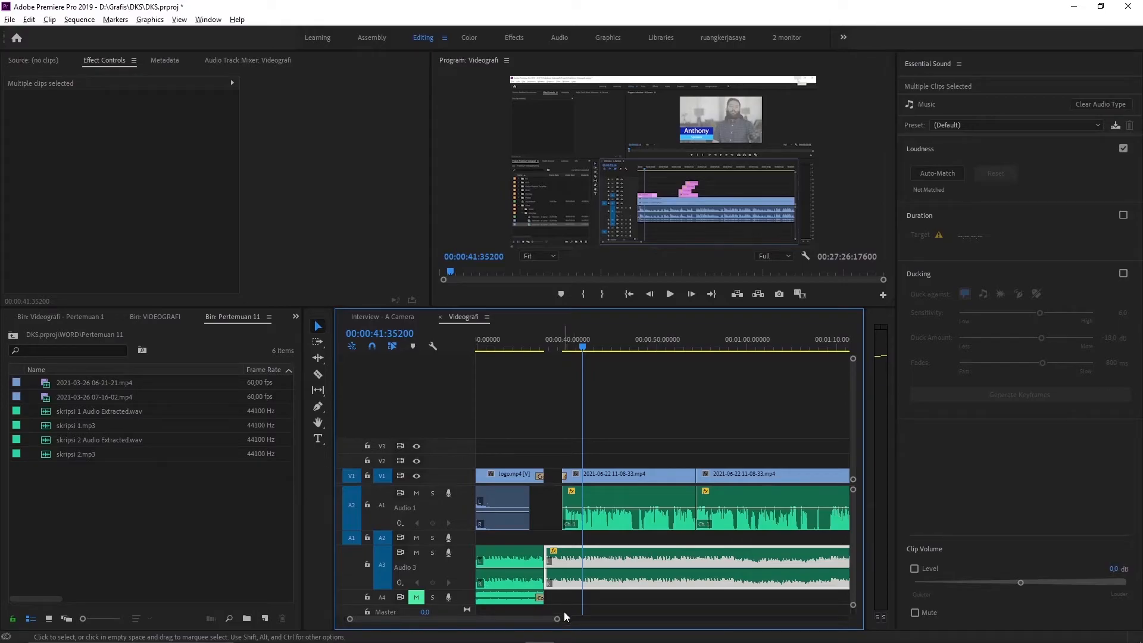
- Check the audio types assigned to the first narration clip and the music clip beneath it, and view the whole sequence
mouse_move(558, 621)
left_mouse_down()
mouse_move(722, 621)
mouse_move(657, 631)
left_mouse_up()
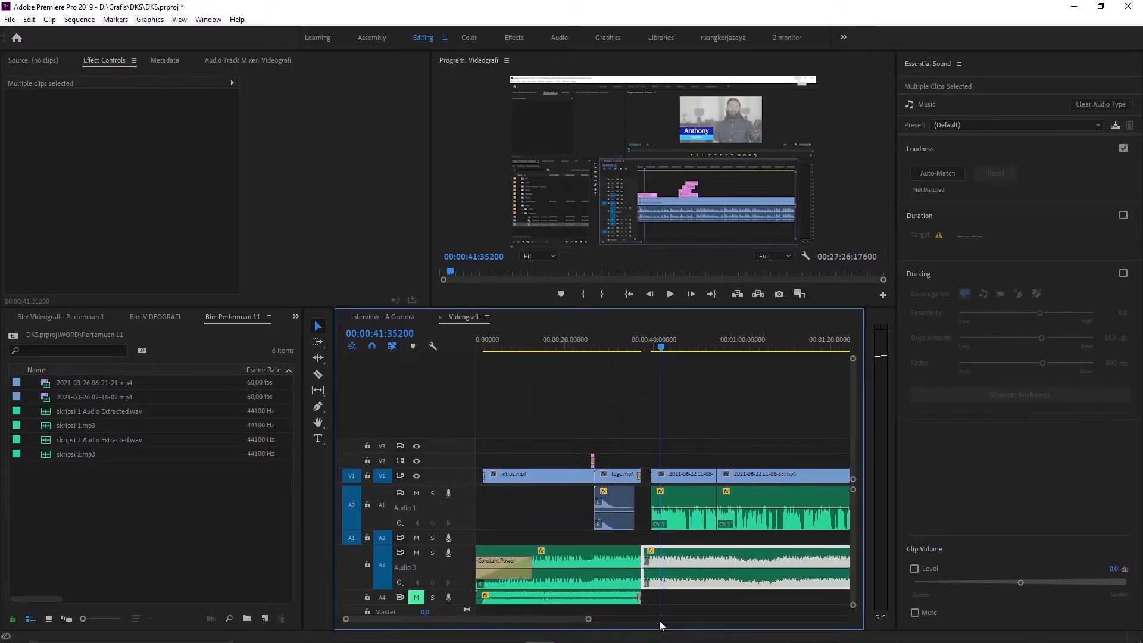
left_click(683, 497)
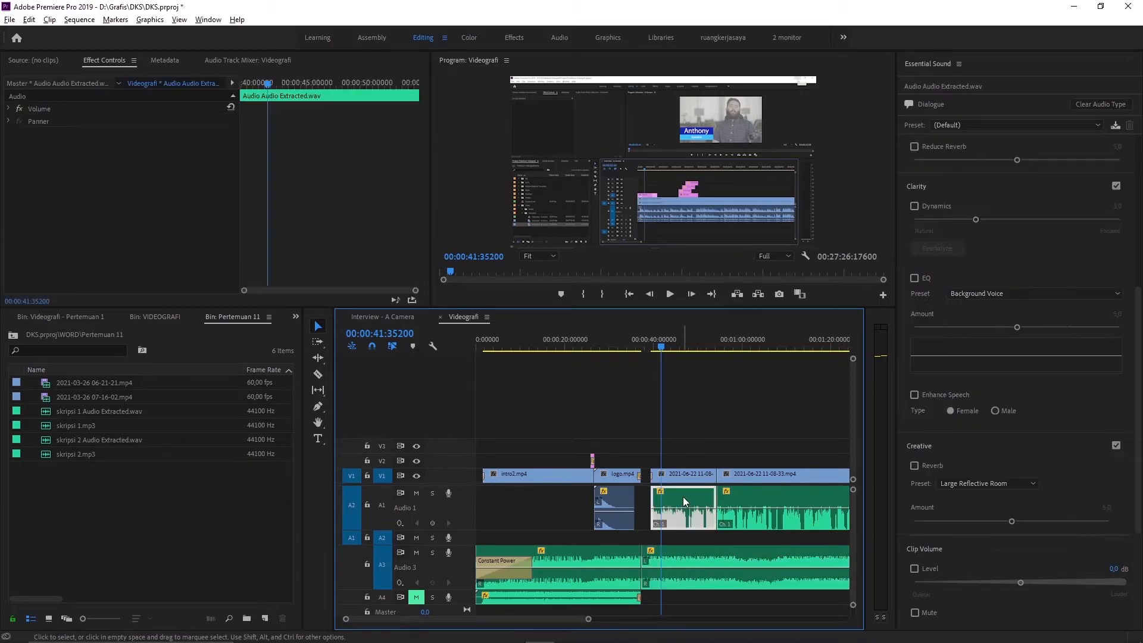
left_click(693, 557)
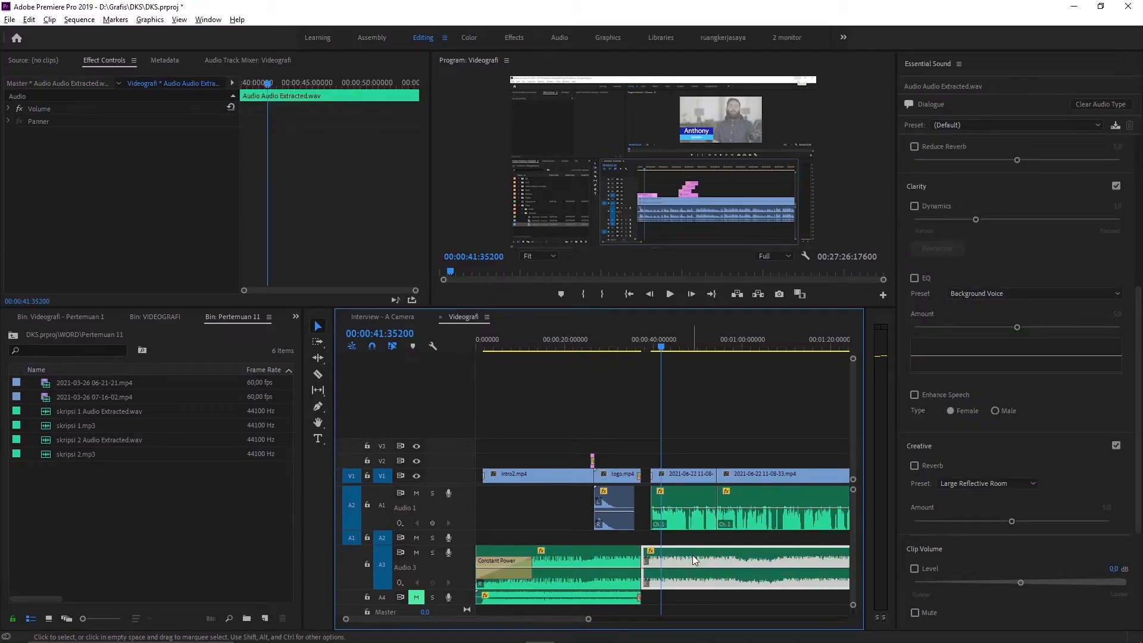
left_click_drag(586, 622, 806, 639)
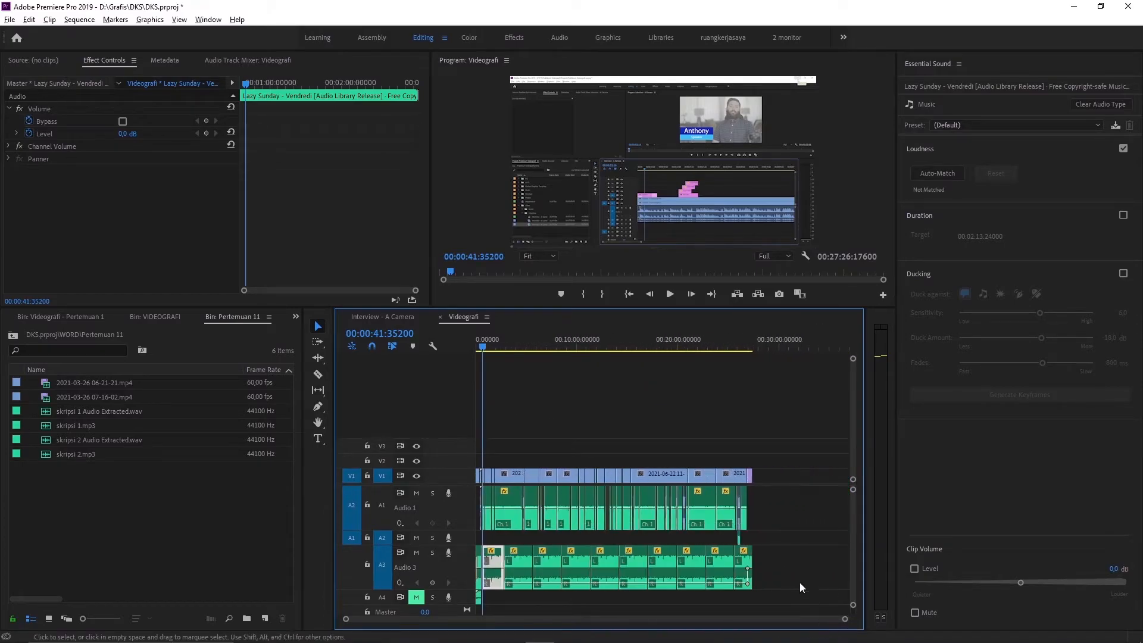
- Tag all the background music clips on A3 as Music and enable Ducking for them
left_click_drag(787, 544, 492, 578)
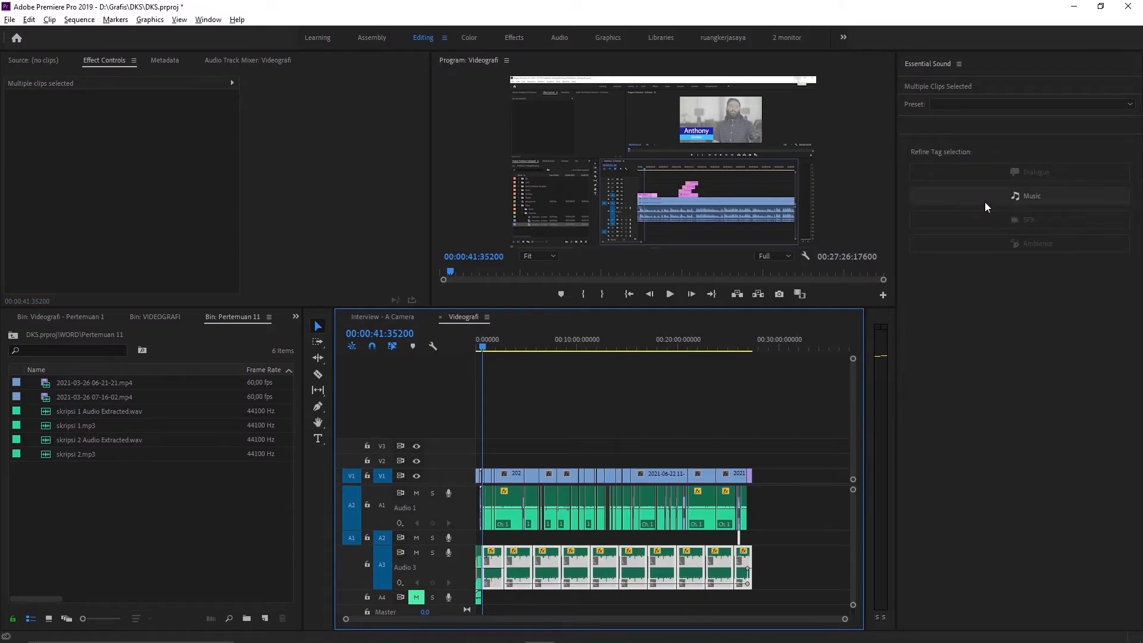
left_click(1008, 194)
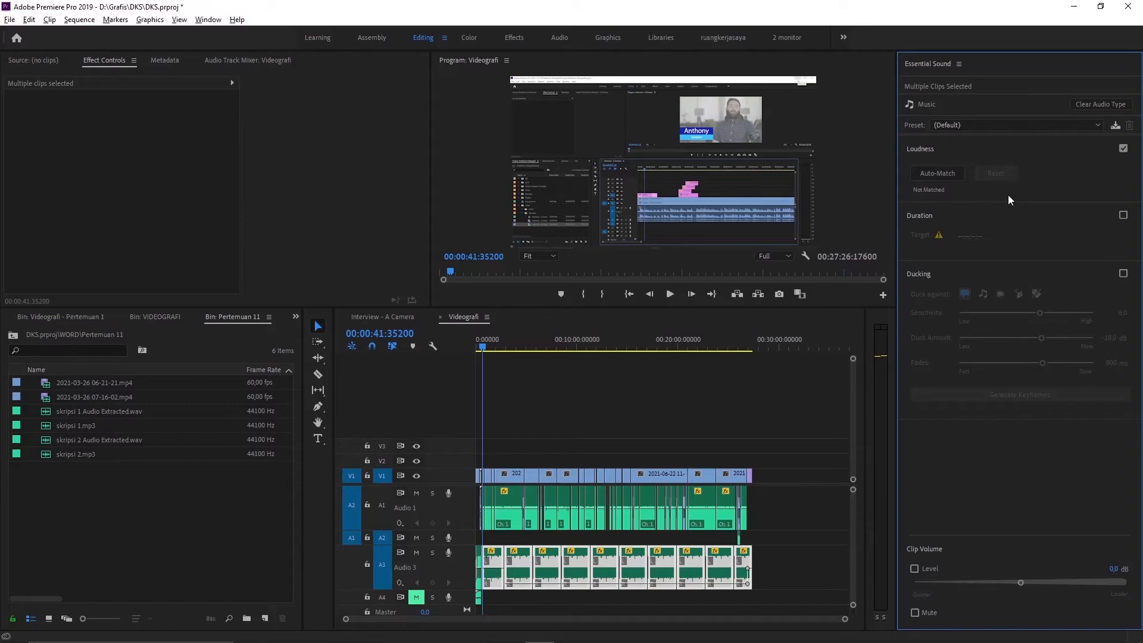
left_click(1123, 275)
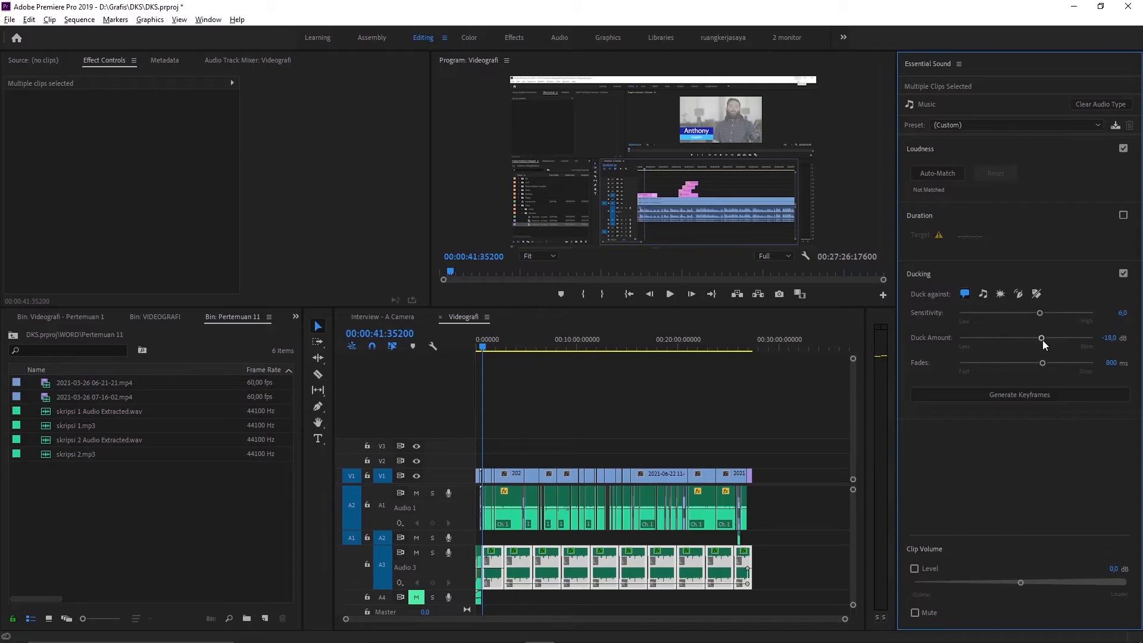
- Set the duck amount to -20 dB for the selected music clips and generate the ducking keyframes
left_click(1110, 337)
type("-20")
key("Return")
left_click(1012, 396)
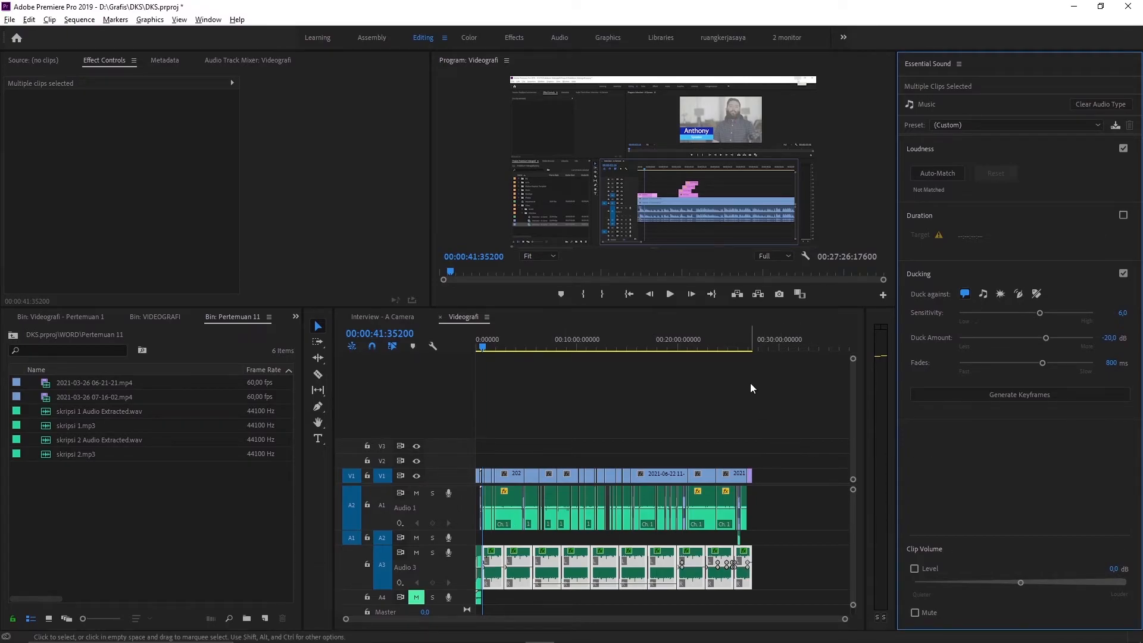
- Examine the generated ducking keyframes on A3 from the start of the narration to about seven minutes in
key("=")
key("=")
key("=")
key("=")
key("=")
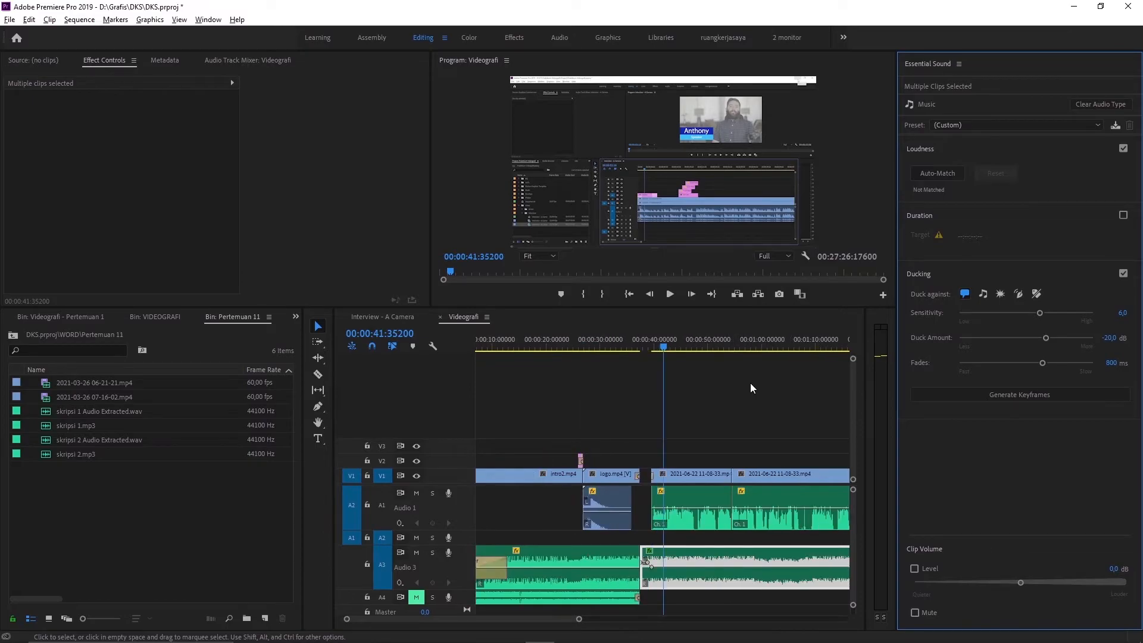
key("=")
key("=")
key("=")
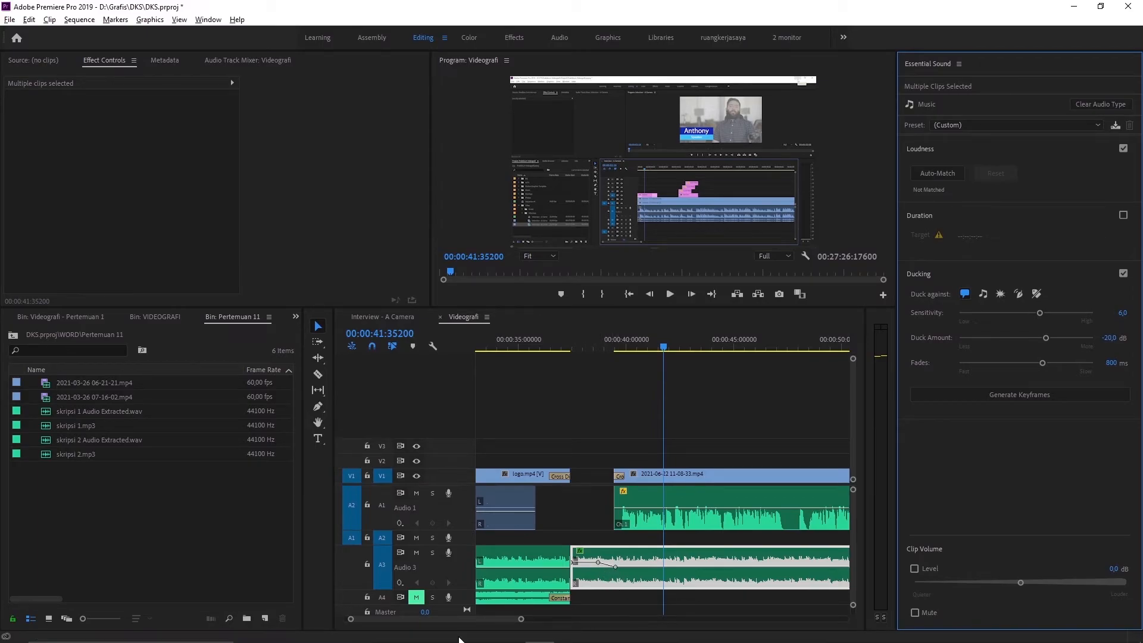
scroll(441, 618, "down", 5)
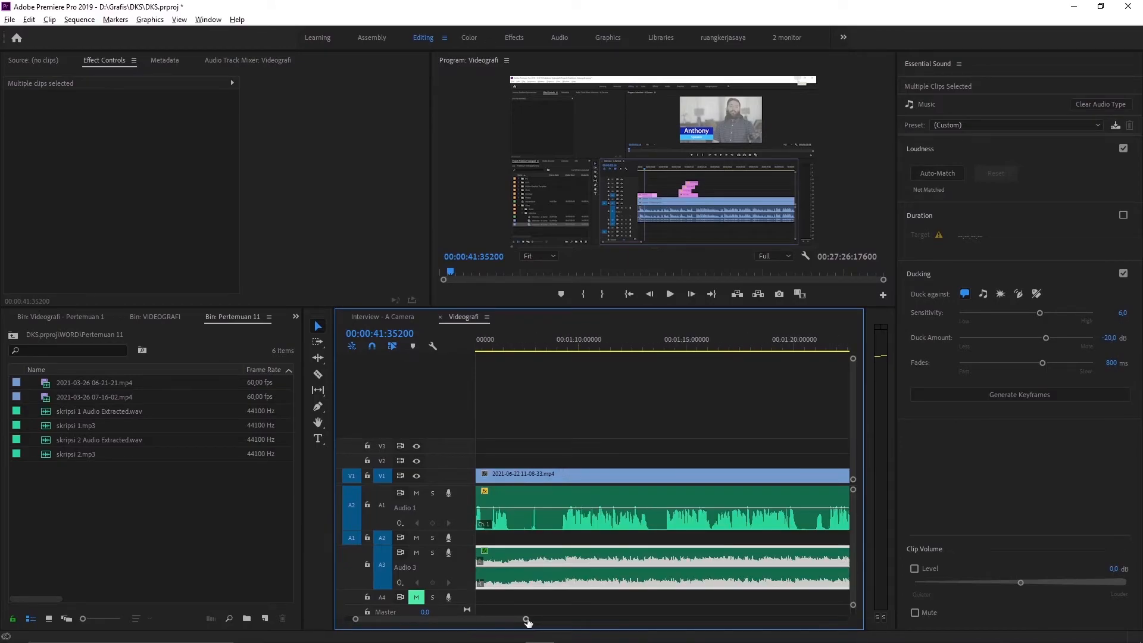
left_click_drag(526, 620, 557, 619)
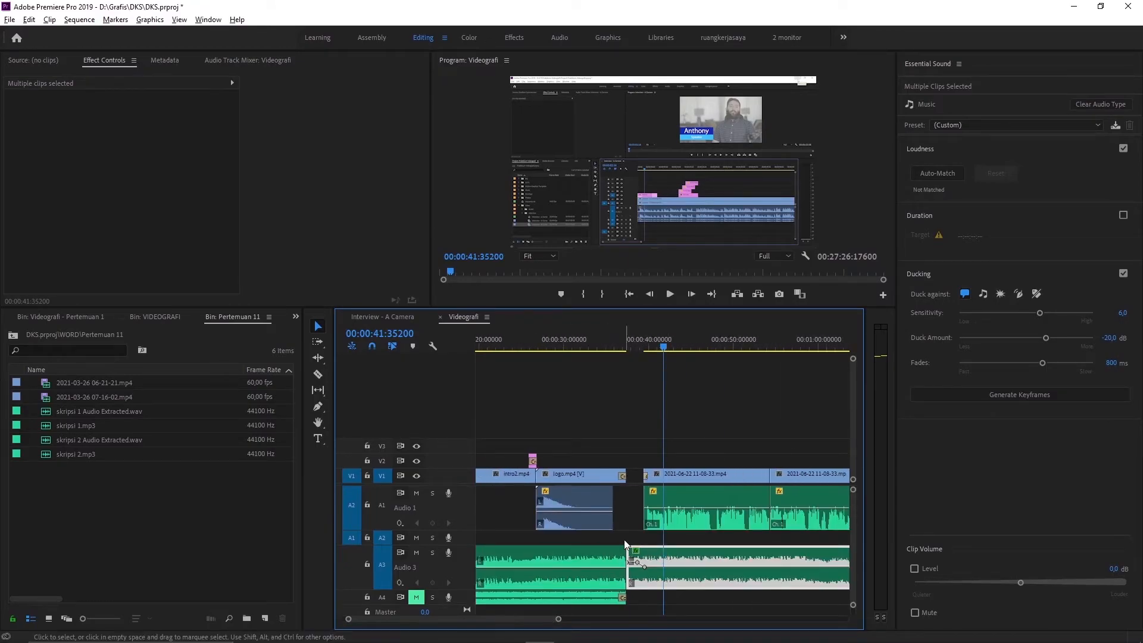
left_click_drag(512, 619, 562, 619)
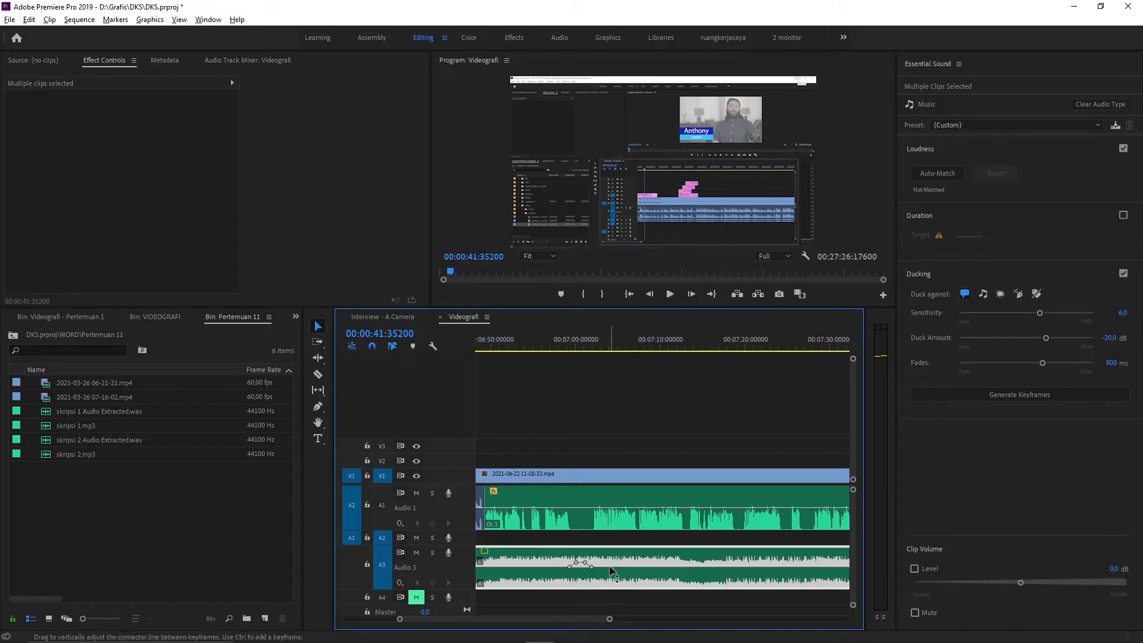
- Play back the passage from about 00:06:57 across the narration gap to hear the ducked music
left_click(556, 345)
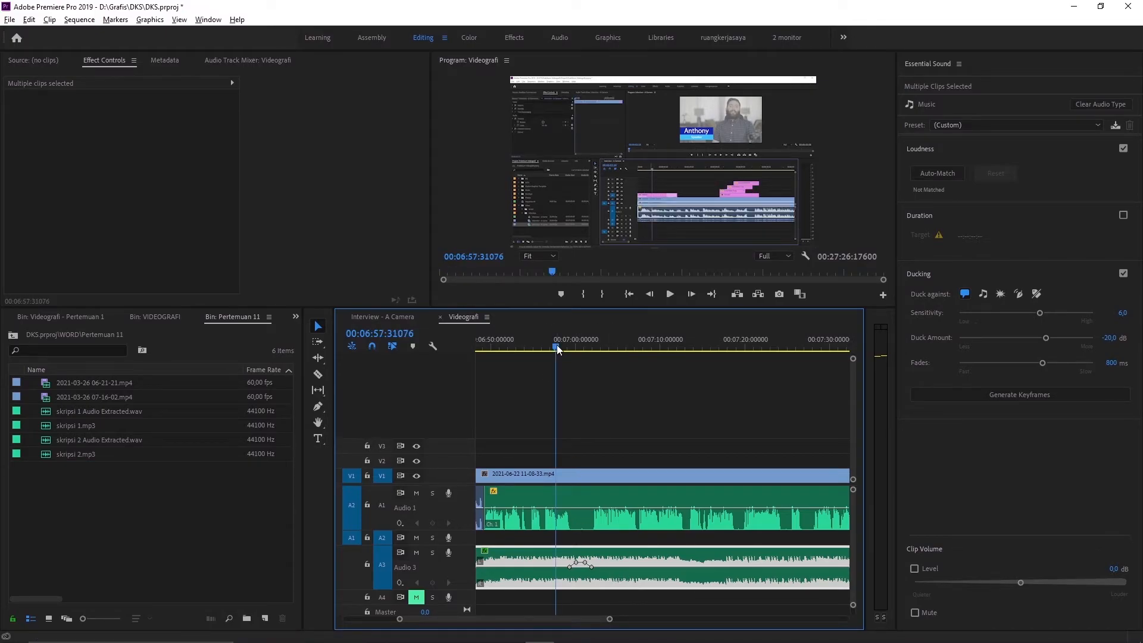
key("space")
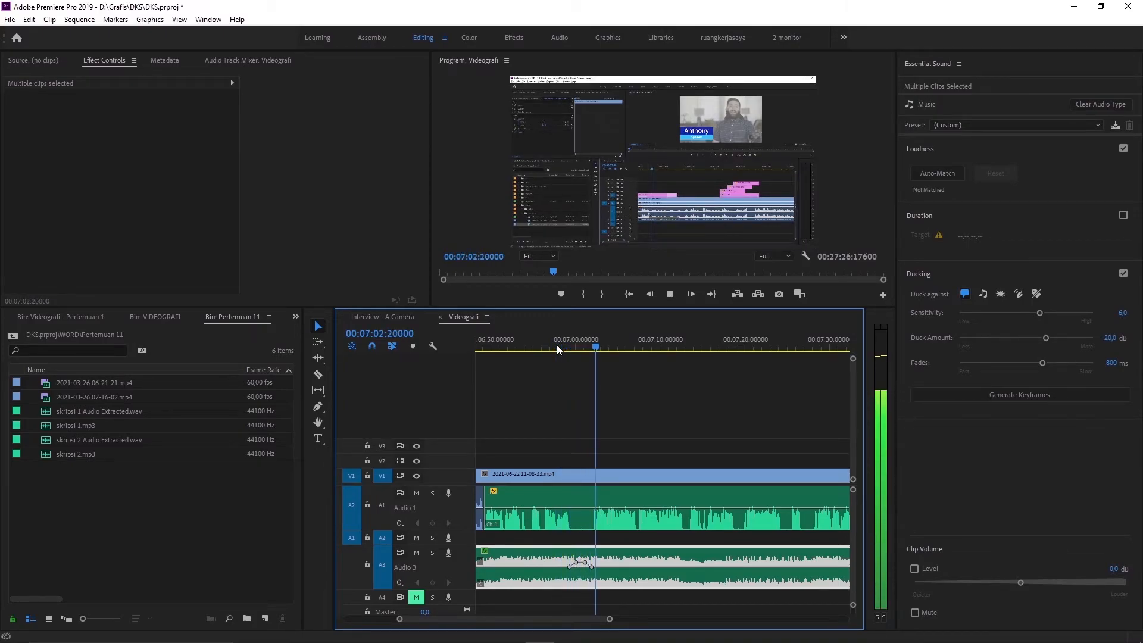
key("space")
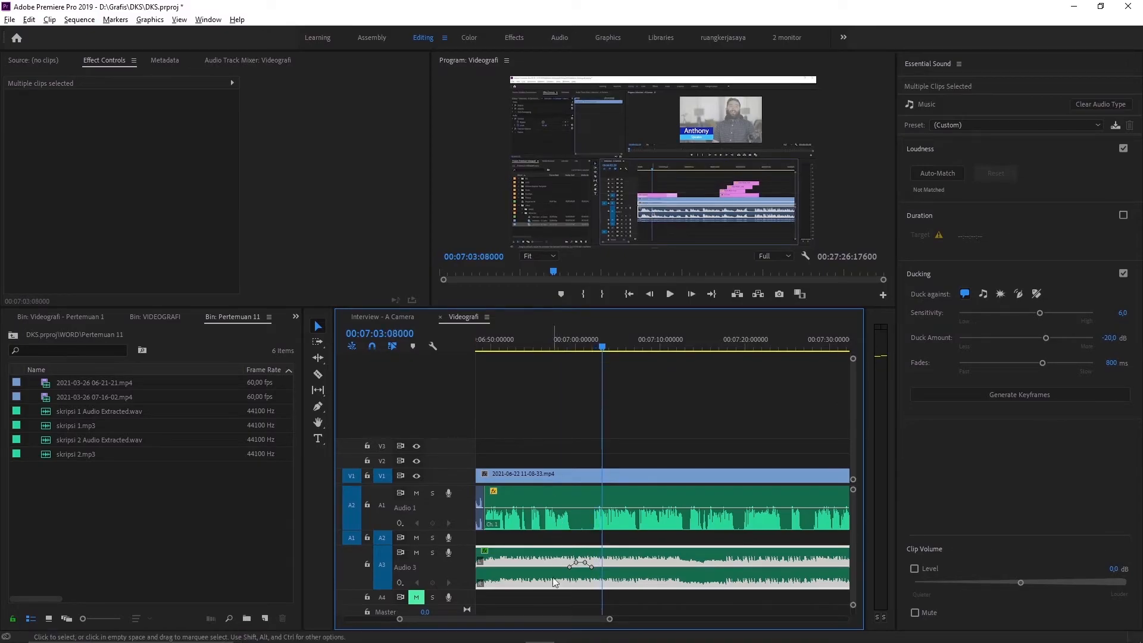
- Tag the Cloud_Chaser.mp3 clip at the start of A4 as SFX
left_click_drag(610, 619, 687, 606)
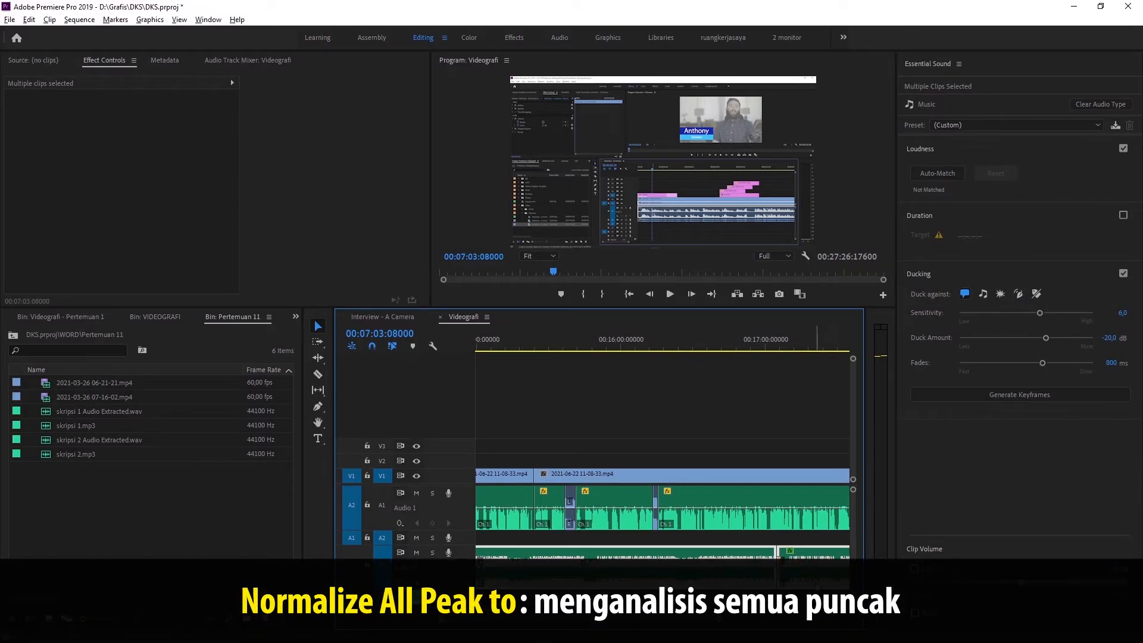
key("backslash")
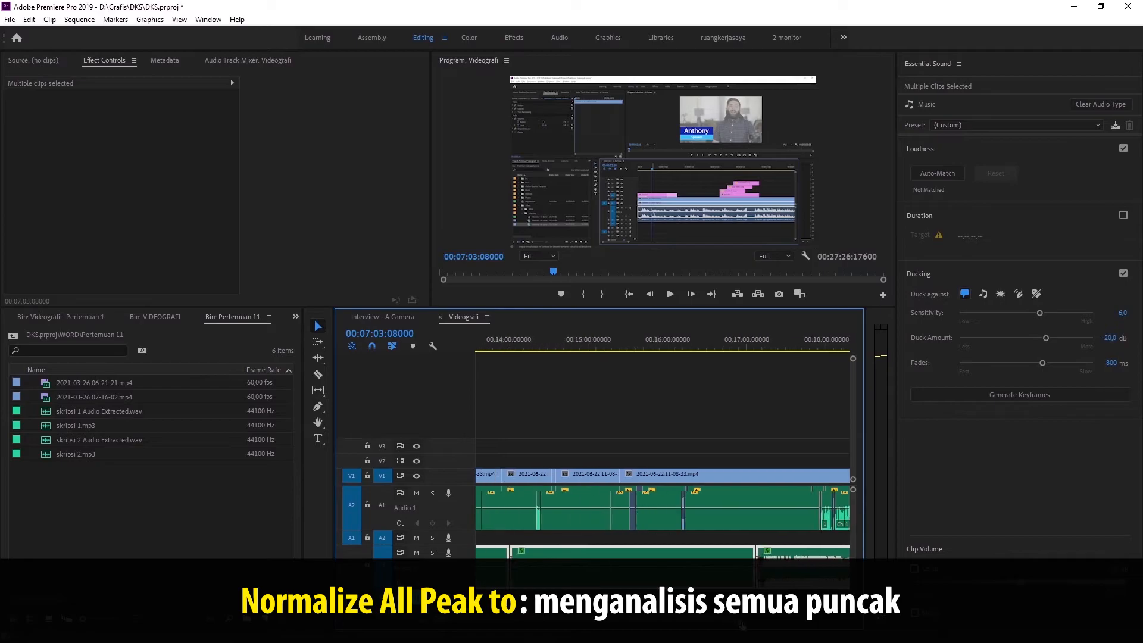
key("minus")
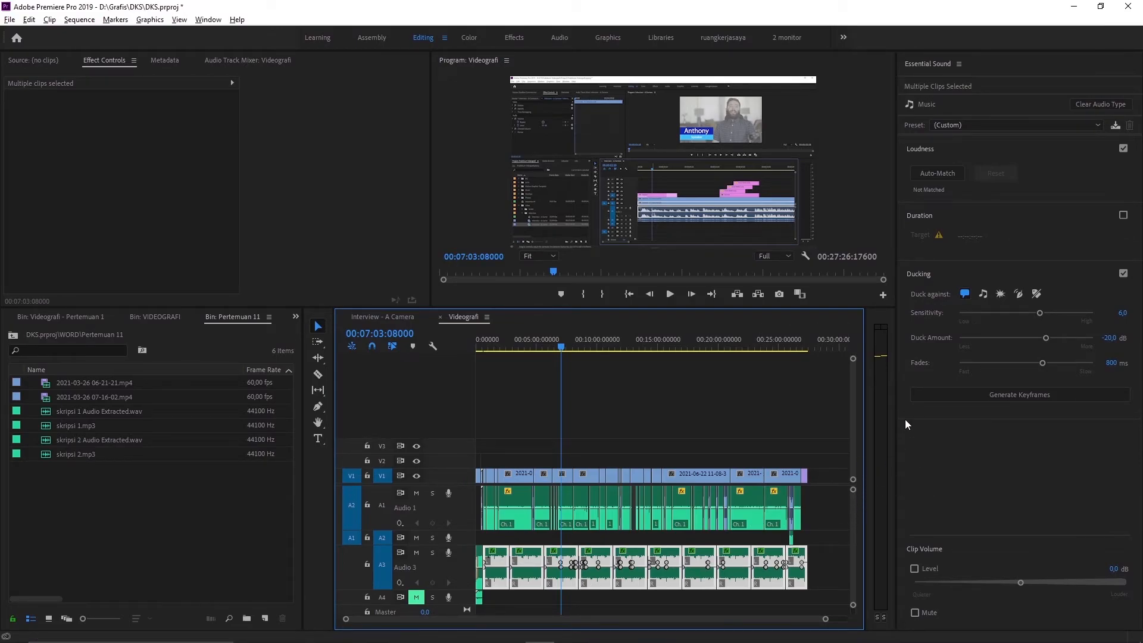
left_click(480, 600)
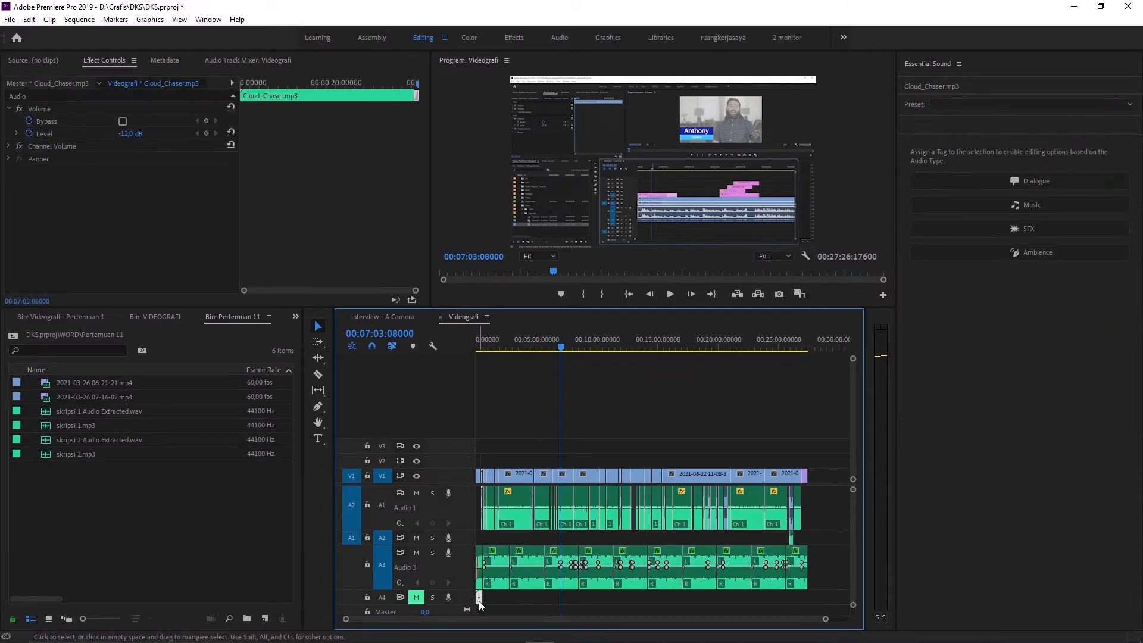
left_click(1012, 229)
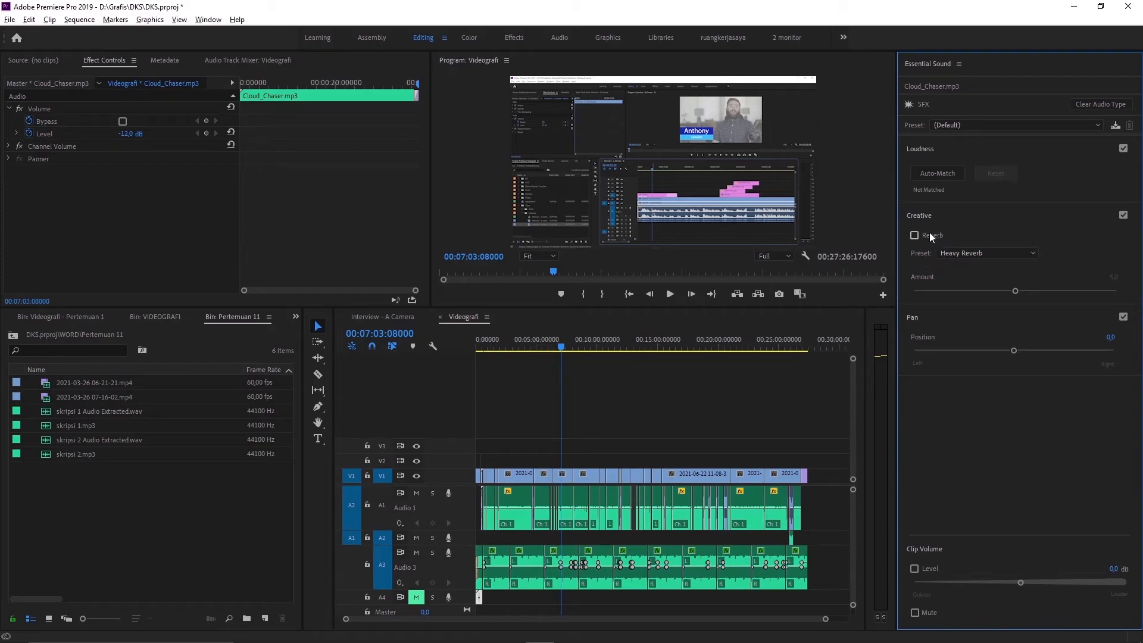
- Look through the SFX reverb presets and try panning the clip, returning the position to 0
left_click(958, 253)
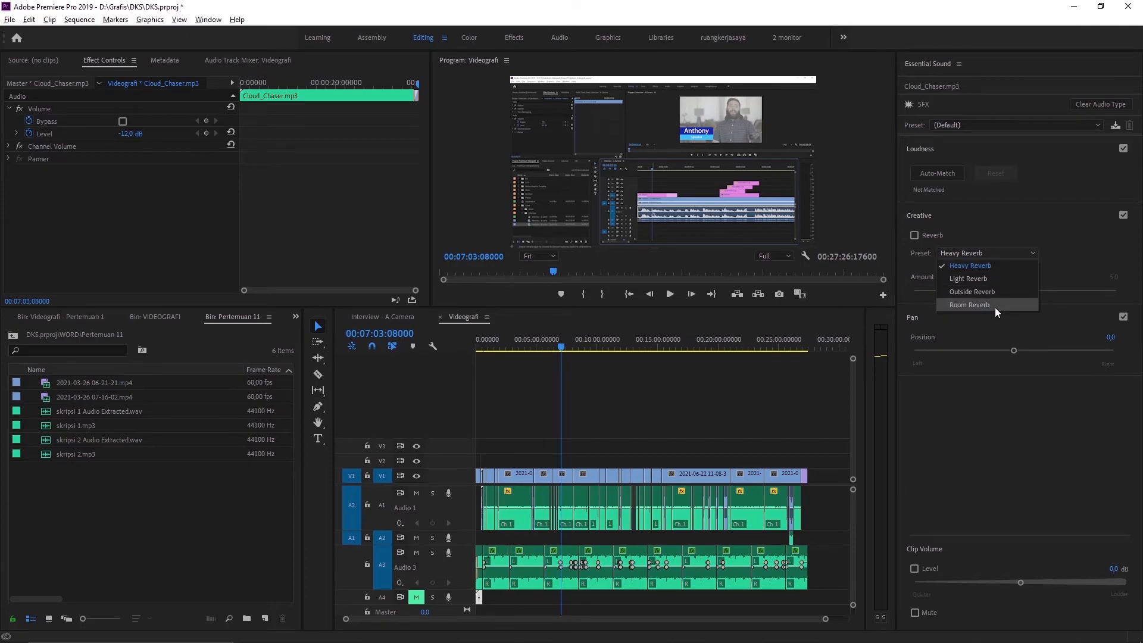
left_click(1007, 323)
left_click(945, 320)
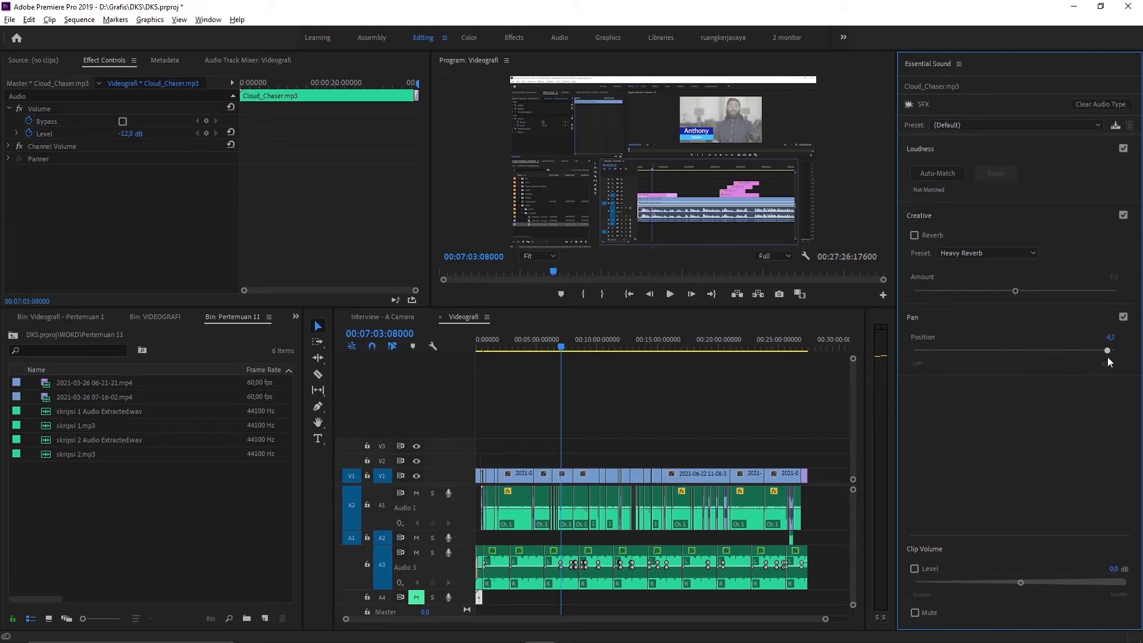
left_click_drag(1114, 351, 1014, 351)
left_click_drag(1013, 353, 1015, 353)
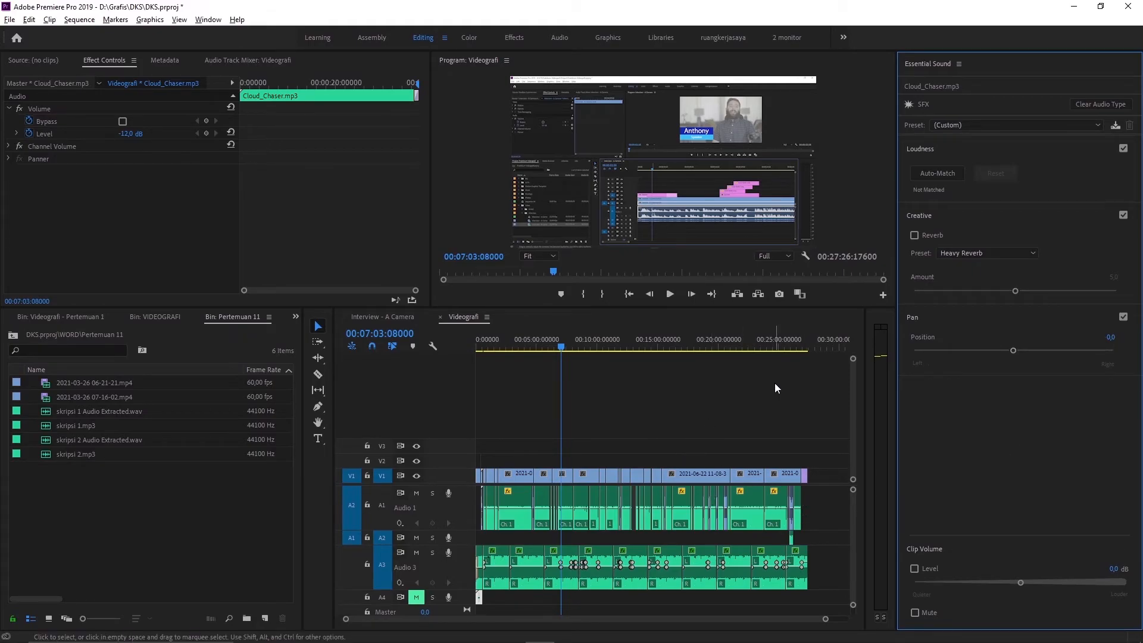
- Clear the SFX type from the Cloud_Chaser.mp3 clip, tag it as Ambience and enable Ducking
left_click(1087, 102)
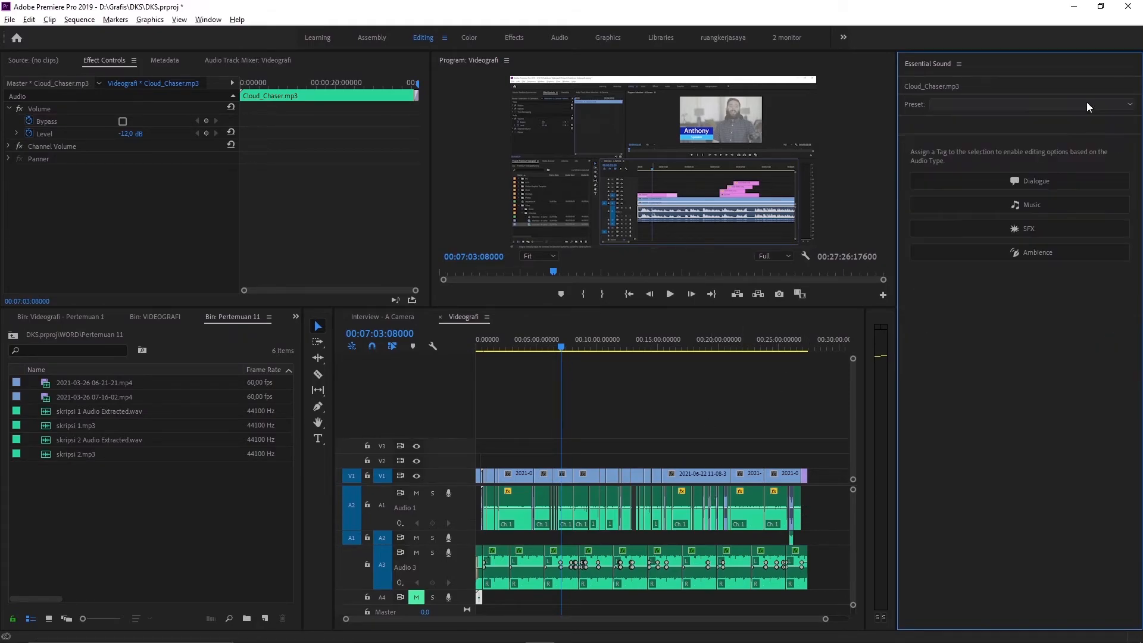
left_click(1034, 251)
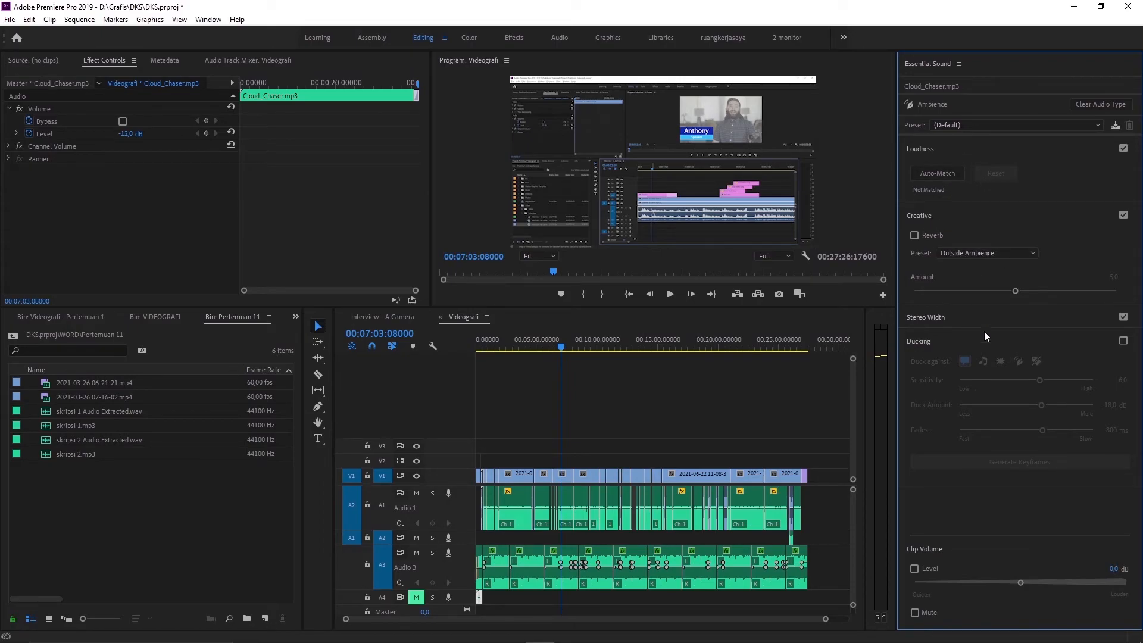
left_click(1123, 341)
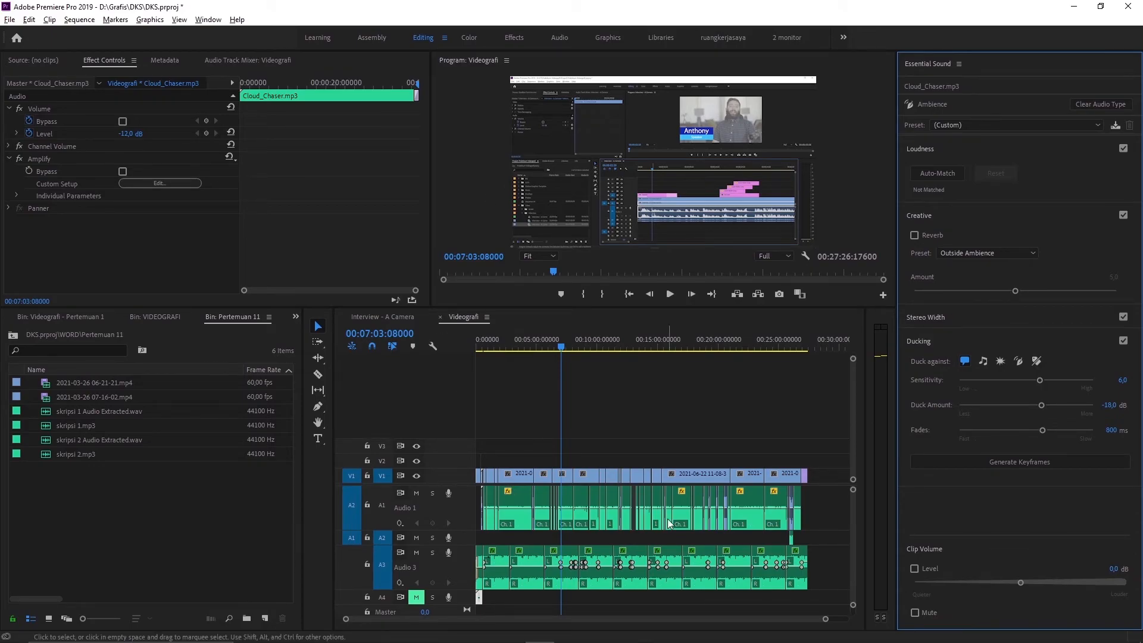
- Compare the effects applied to the first narration clip and the music clip beneath it, including the music's Amplify keyframes
left_click(489, 494)
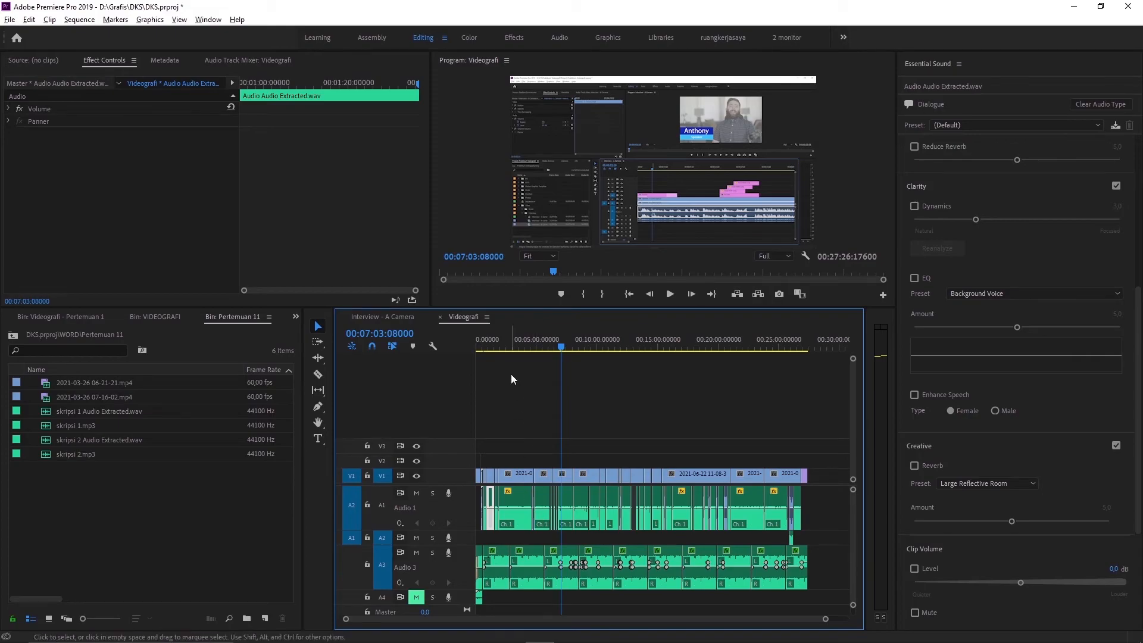
left_click(486, 348)
key("equal")
key("equal")
key("equal")
key("equal")
key("equal")
key("equal")
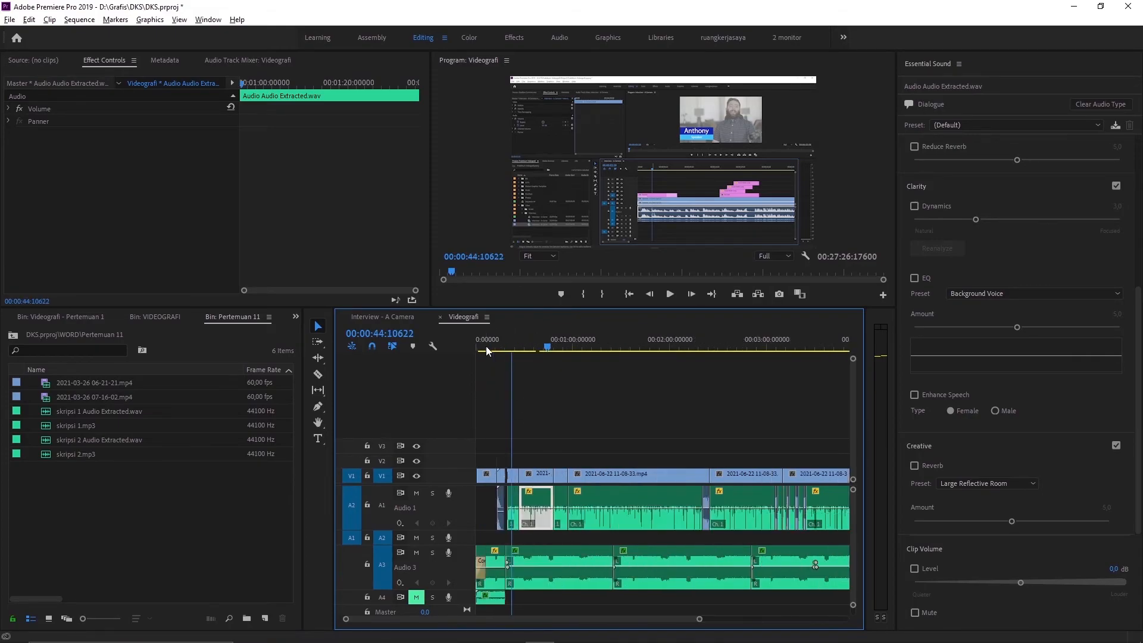
left_click(680, 495)
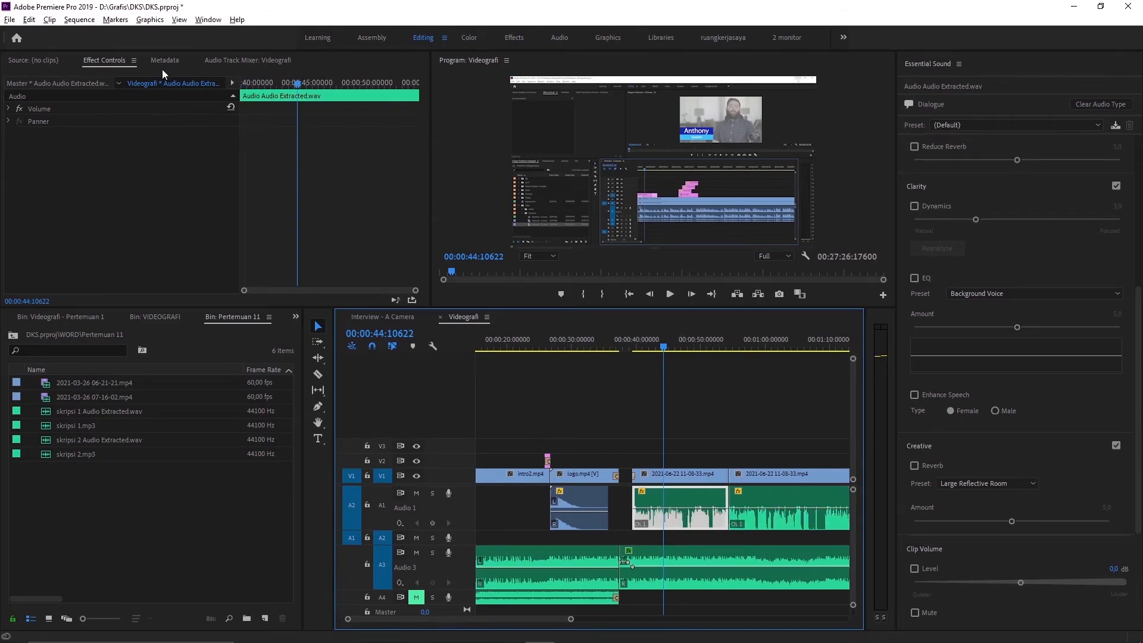
left_click(655, 559)
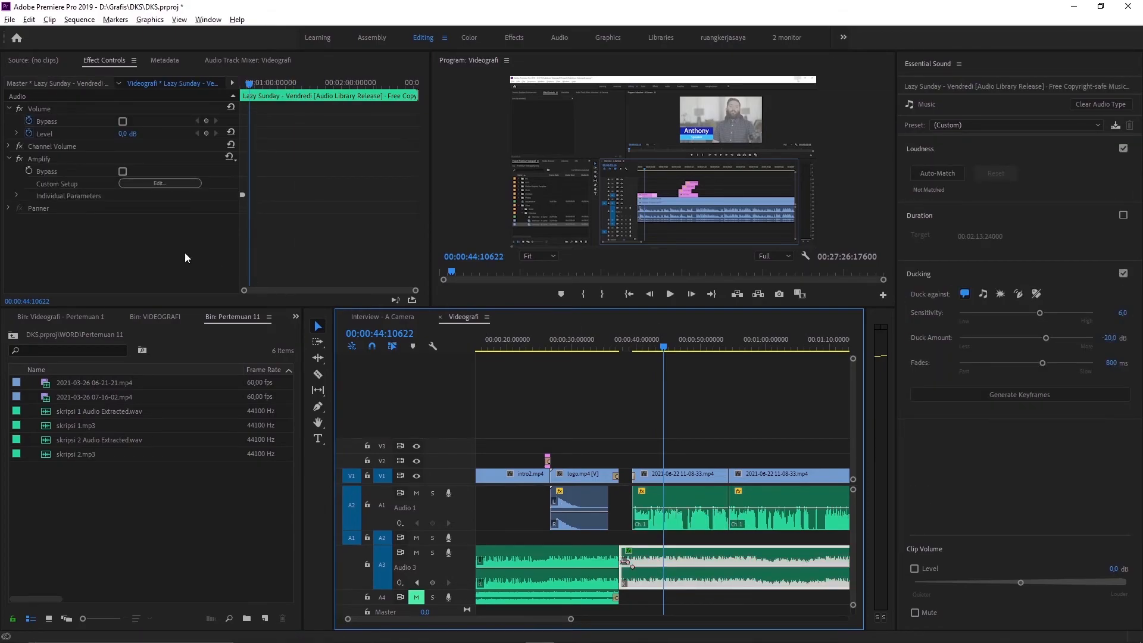
left_click_drag(415, 290, 342, 288)
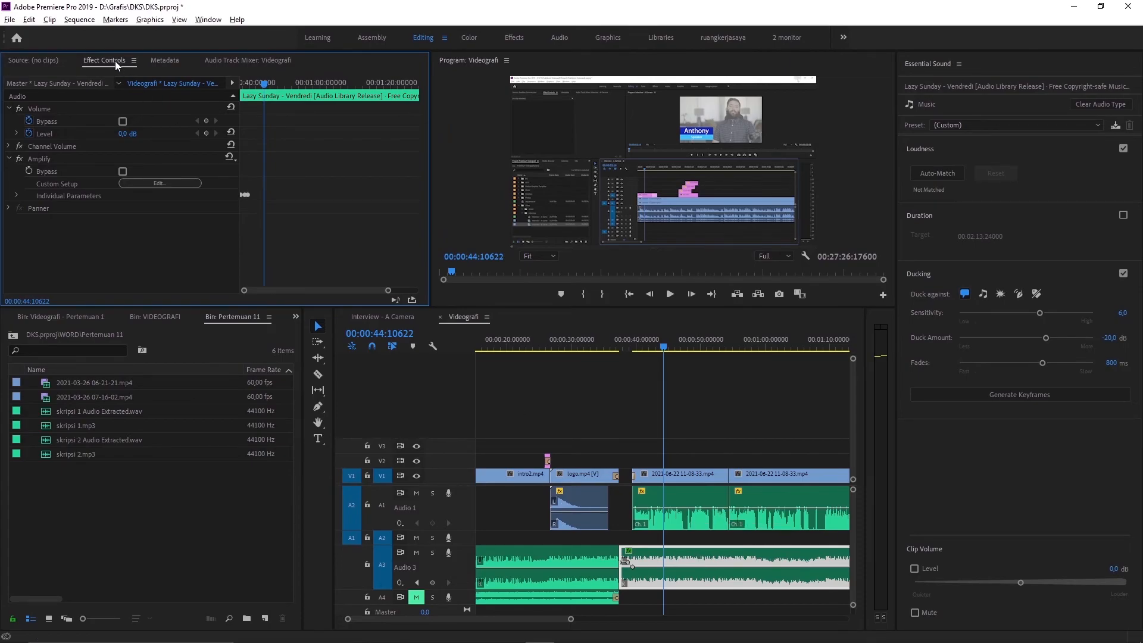
- Enable Dynamics at 0, Reduce Reverb at 5 and Enhance Speech on the first narration clip, and review its applied effects
left_click(694, 501)
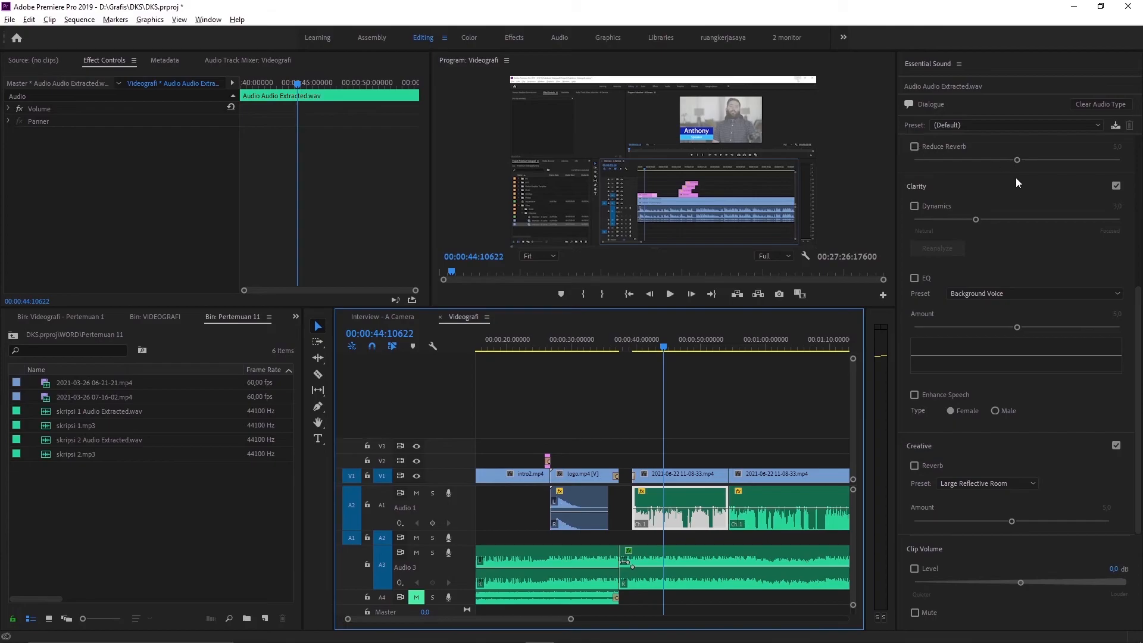
left_click(915, 206)
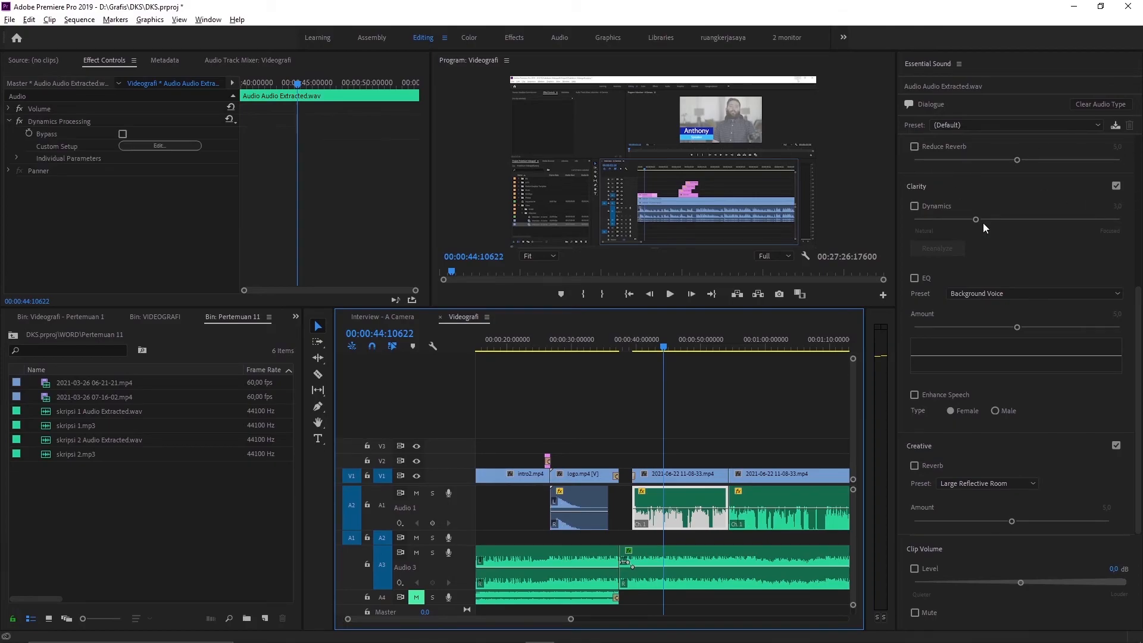
left_click(915, 147)
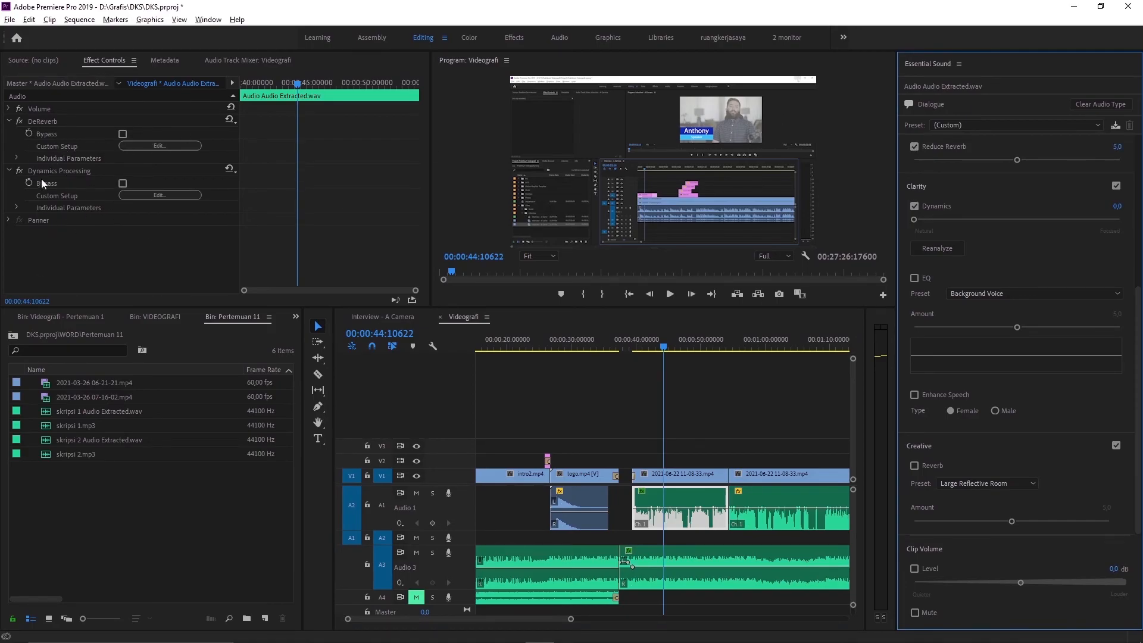
left_click(915, 395)
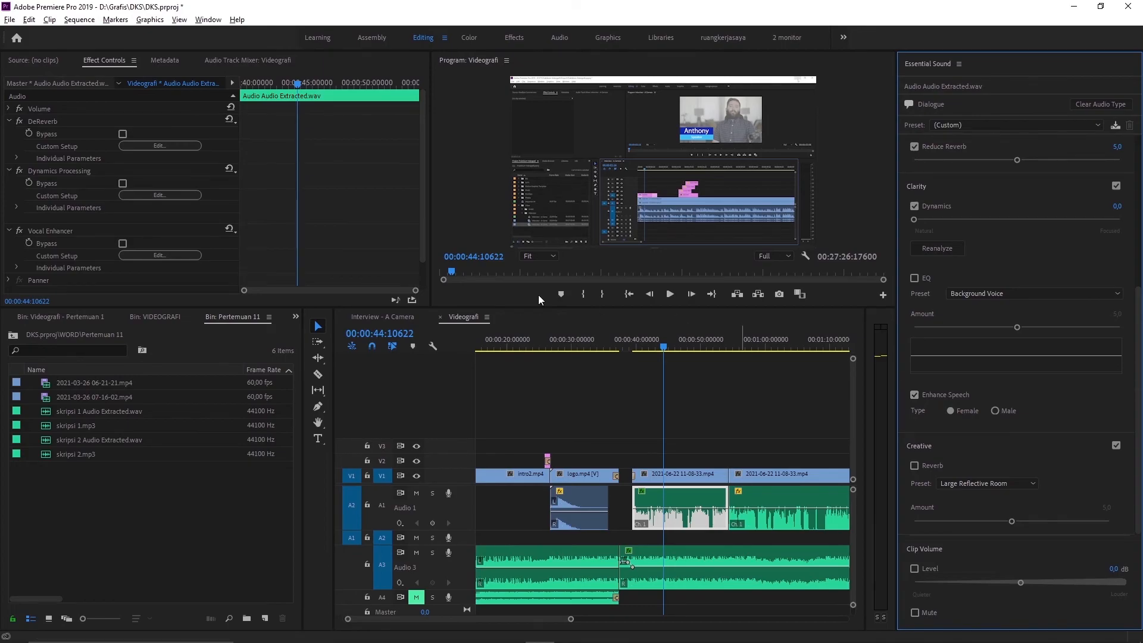
left_click_drag(423, 194, 423, 206)
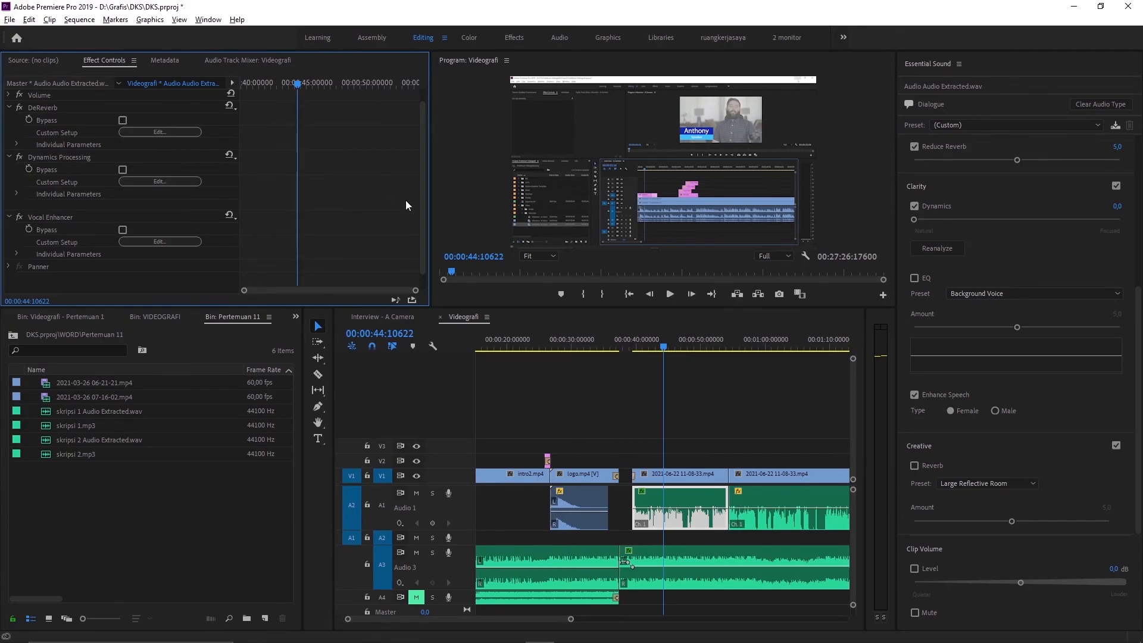
left_click_drag(423, 201, 423, 188)
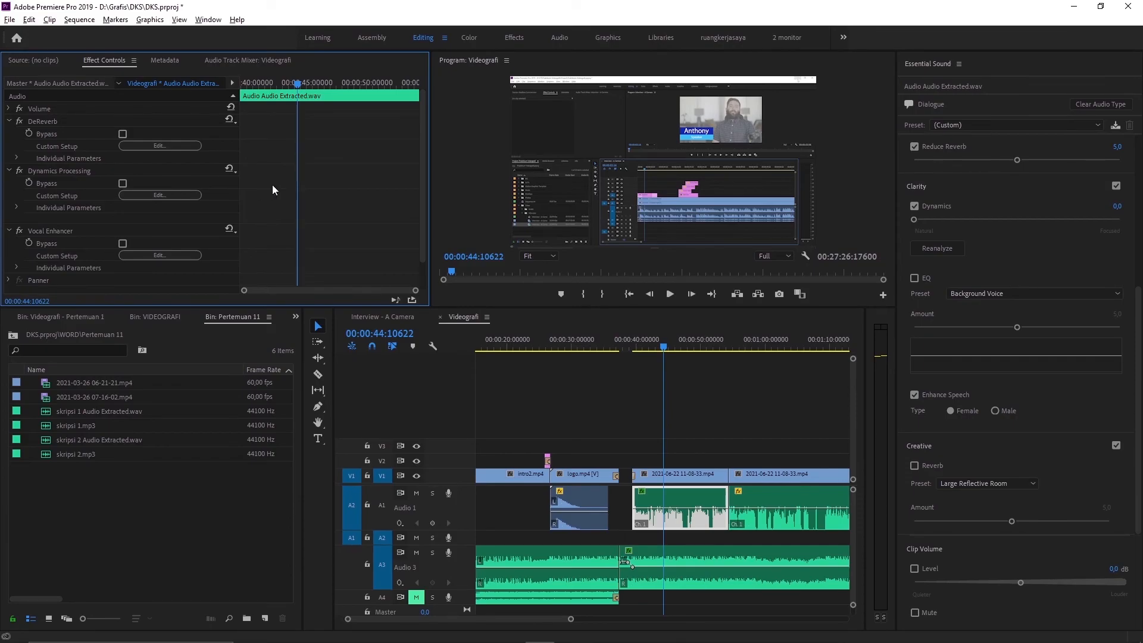
left_click_drag(422, 183, 422, 188)
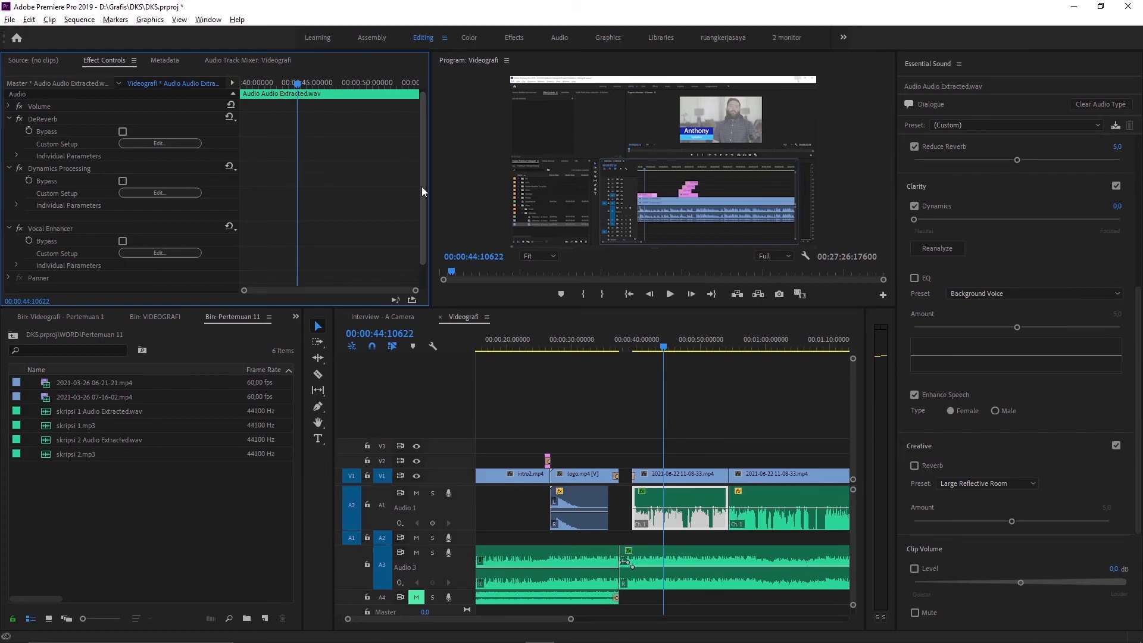